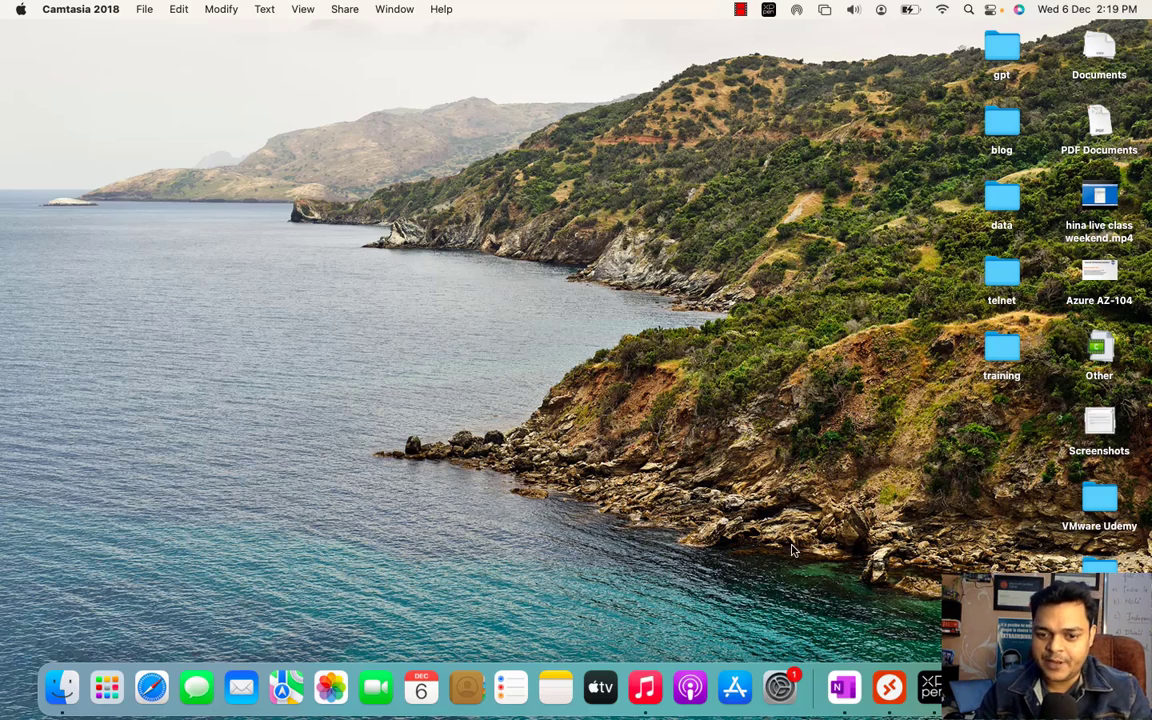
- Add a new page to the Advanced VMware YT section in OneNote
click(843, 687)
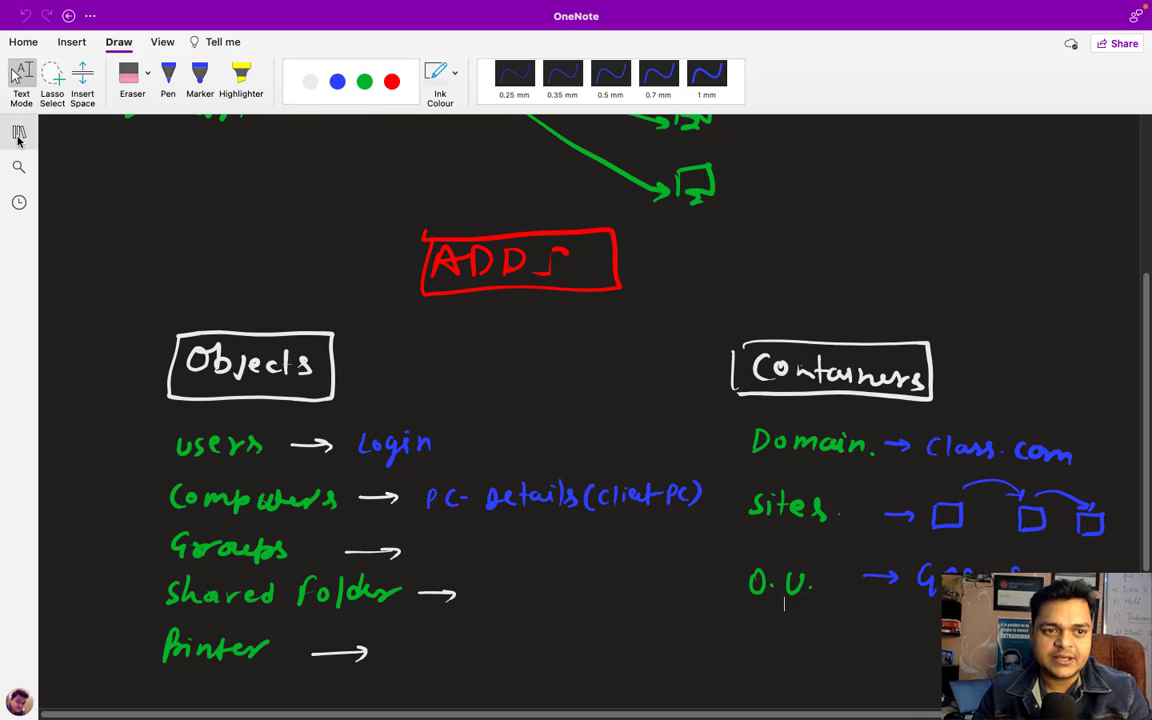
click(19, 132)
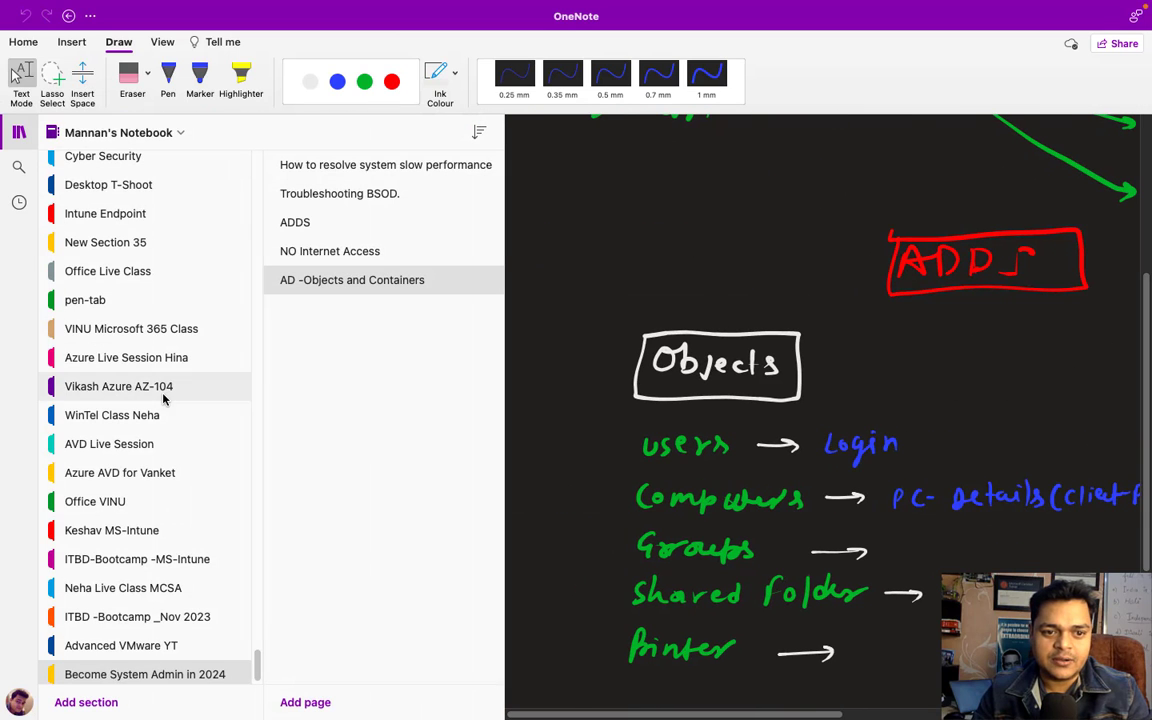
click(146, 646)
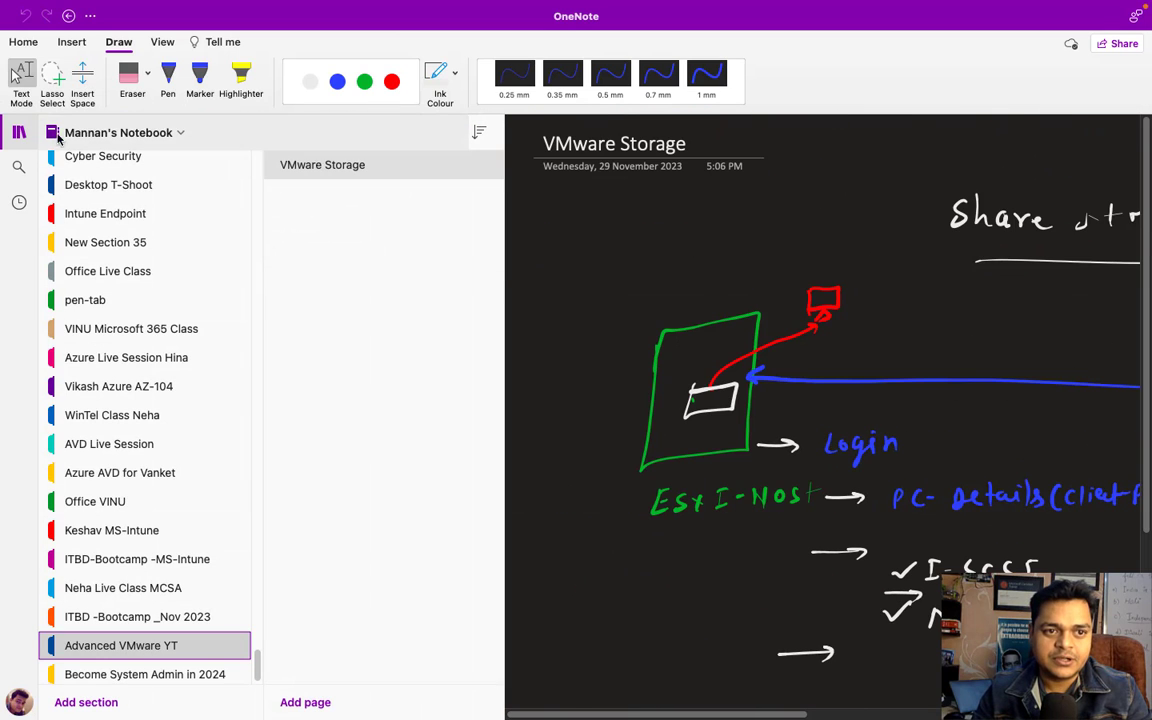
click(310, 703)
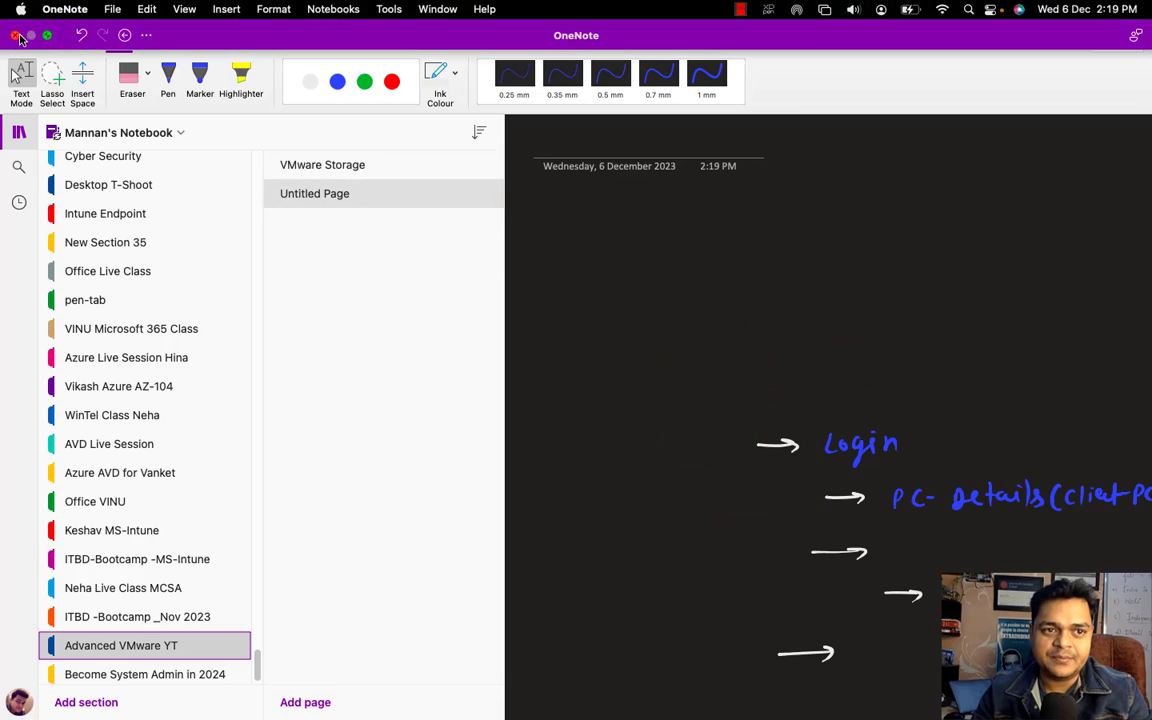
click(16, 36)
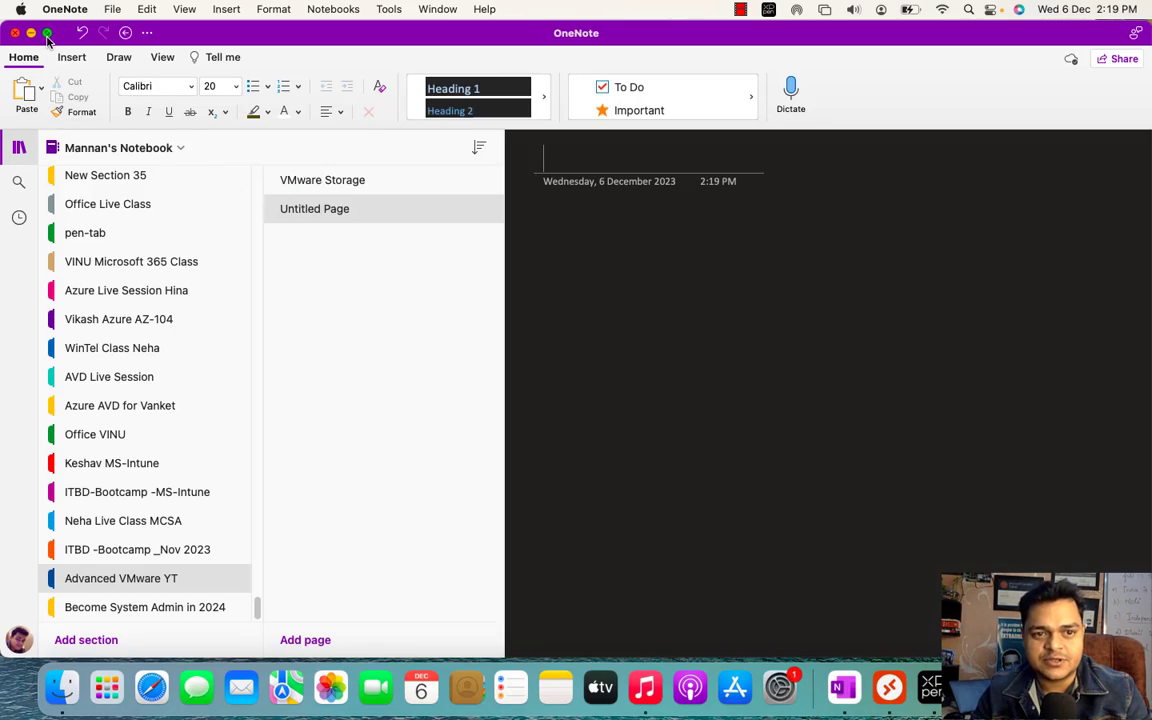
click(47, 34)
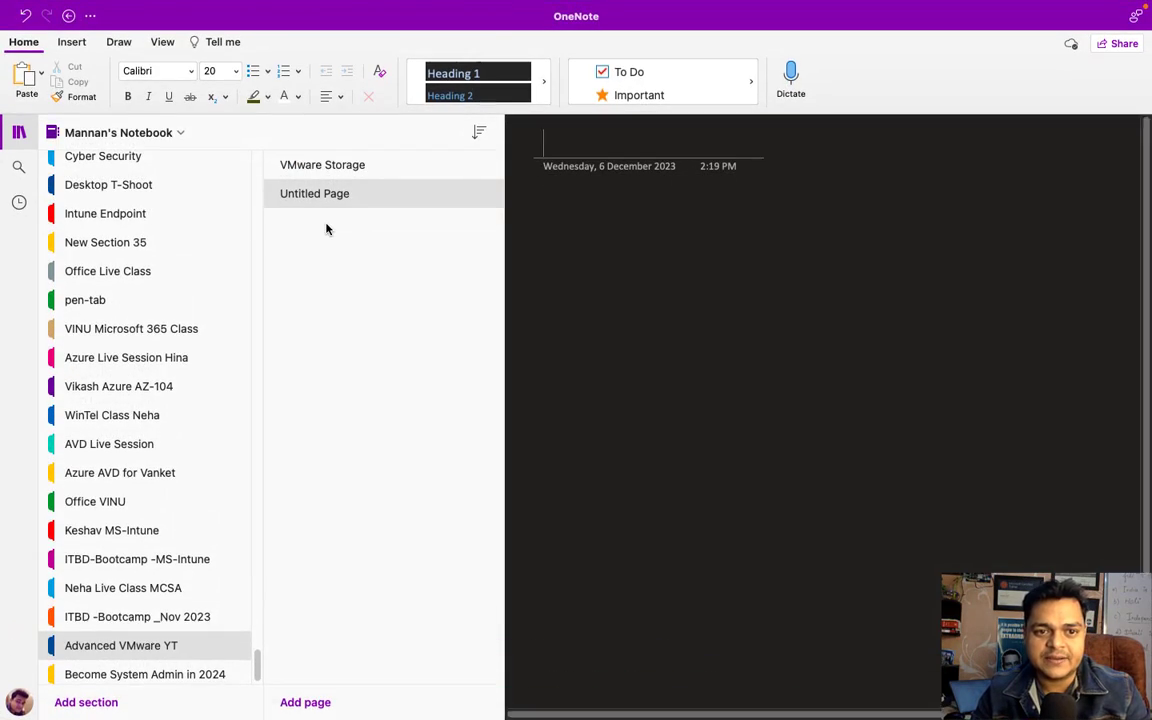
- Title the new page 'VMWare Share Storage RDM' and hide the notebook page list
click(307, 205)
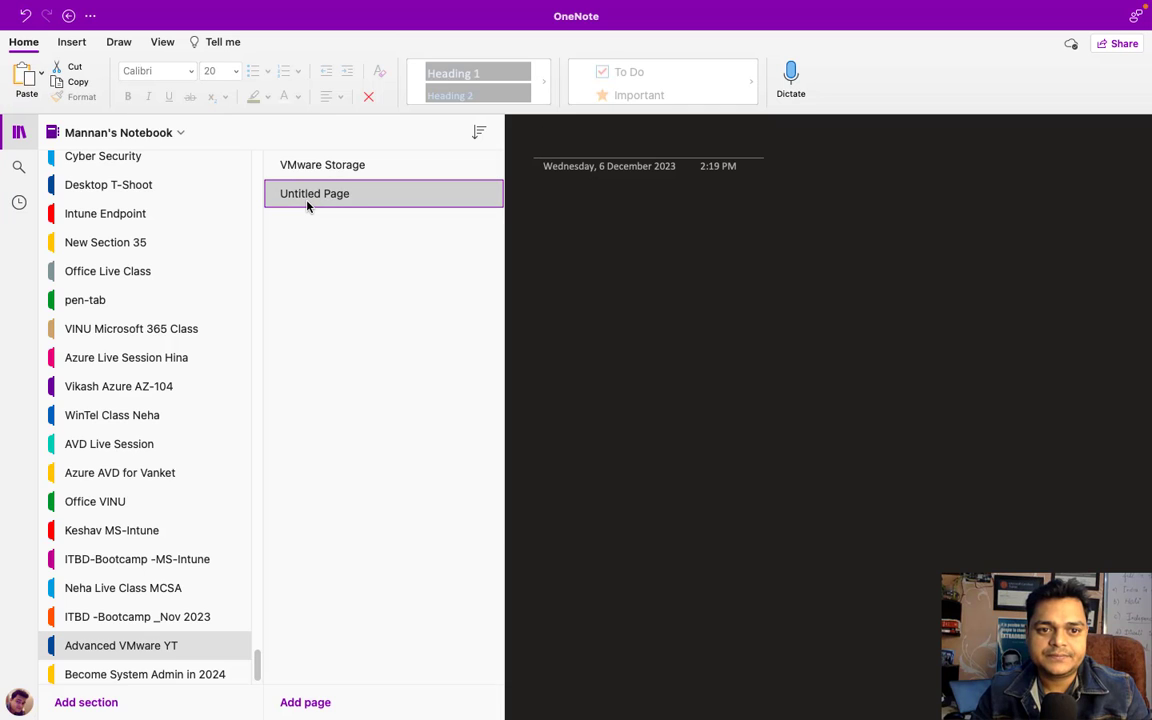
right_click(307, 205)
click(335, 208)
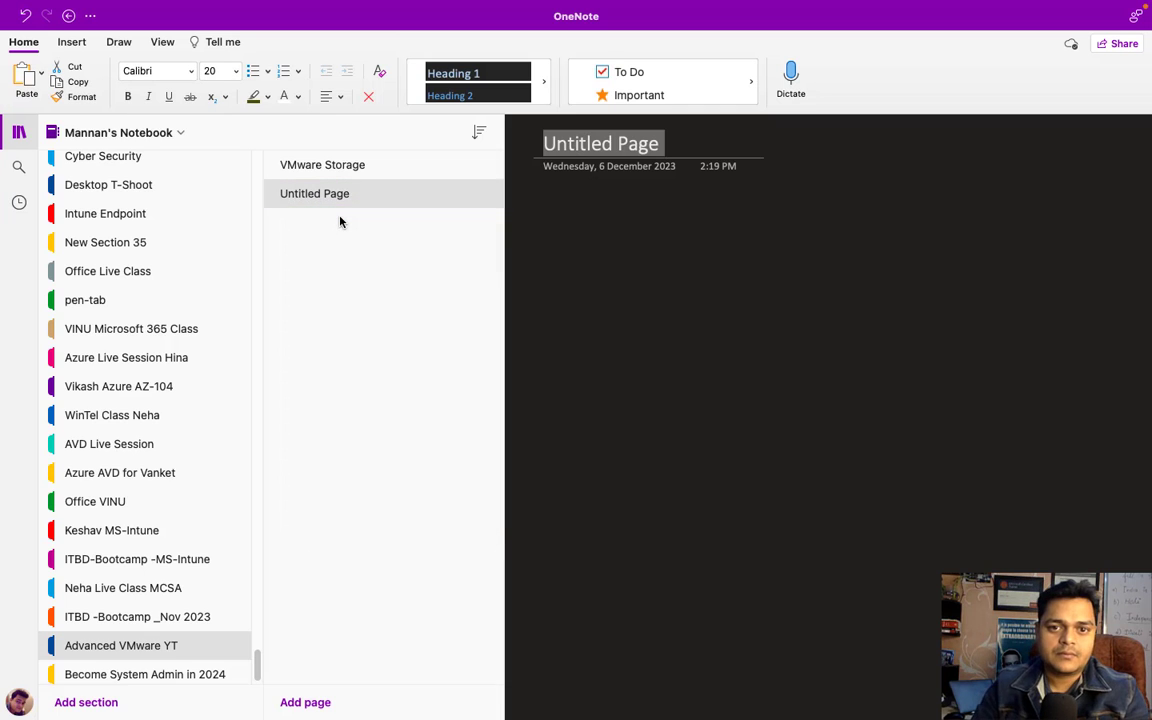
text(VMWare )
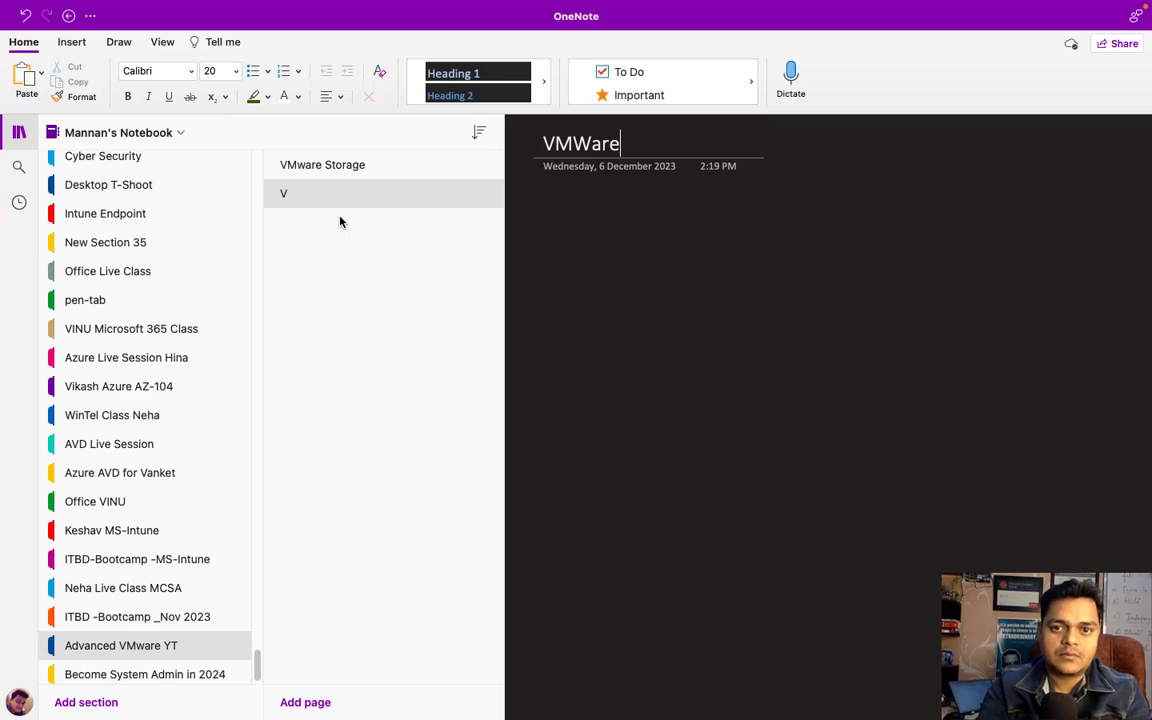
text(Share)
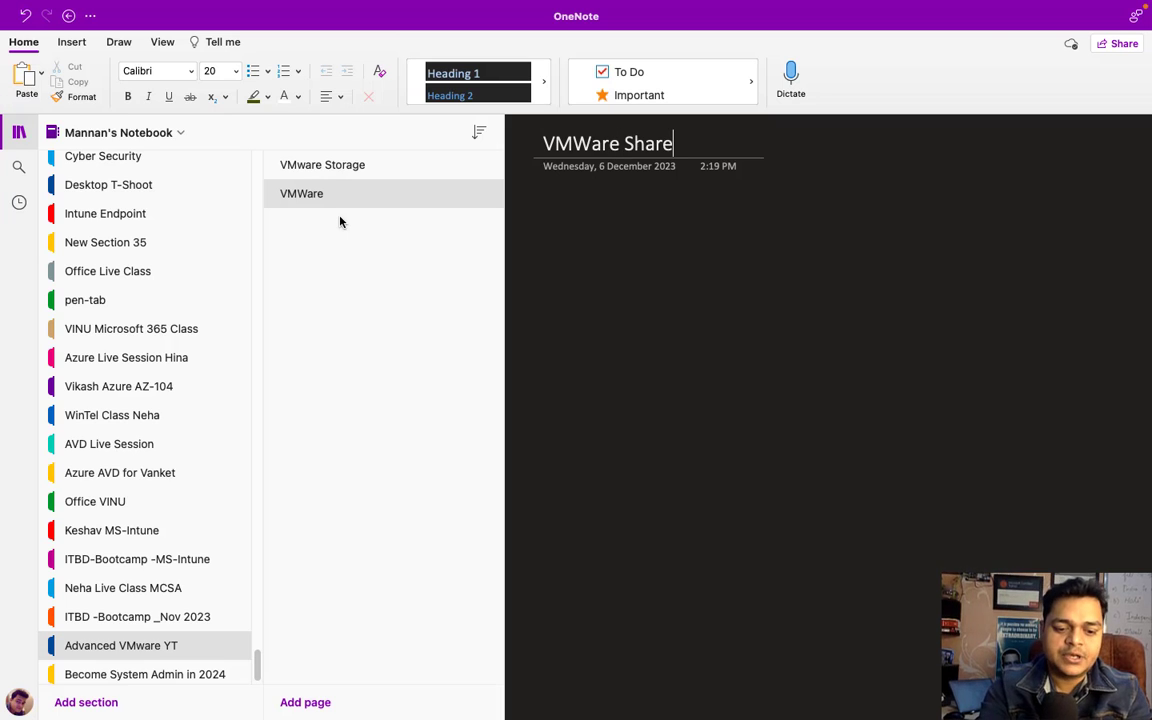
text( Storage)
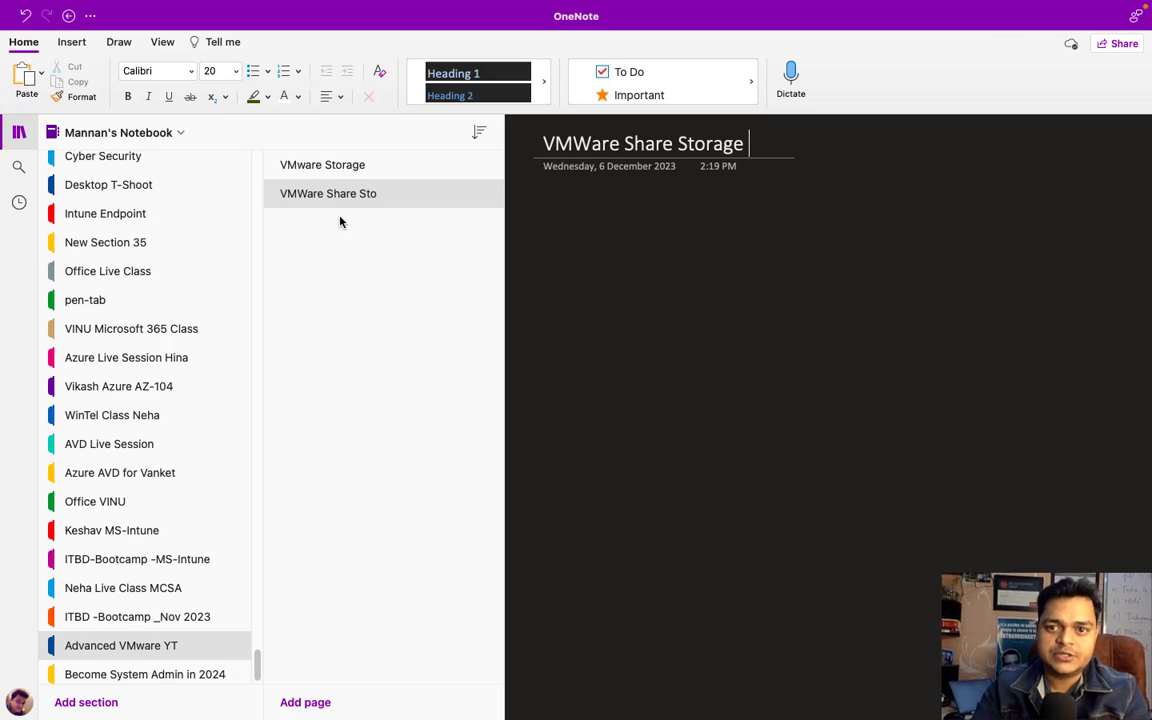
text( RD<)
key(BackSpace)
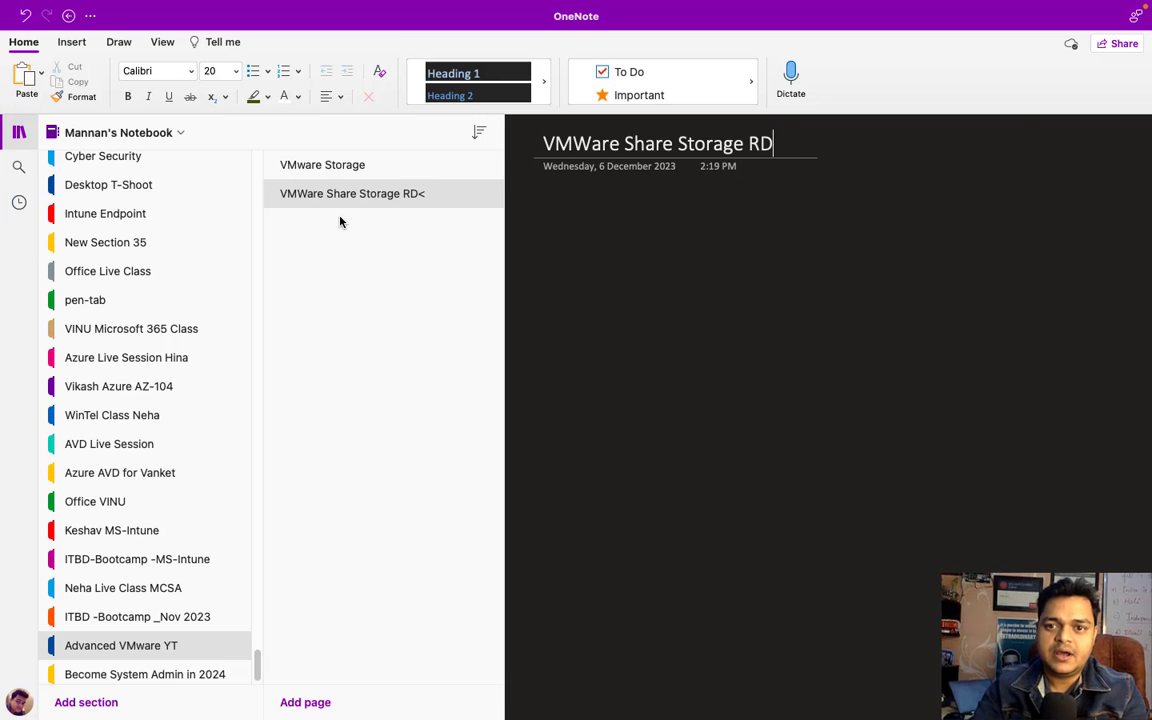
text(M)
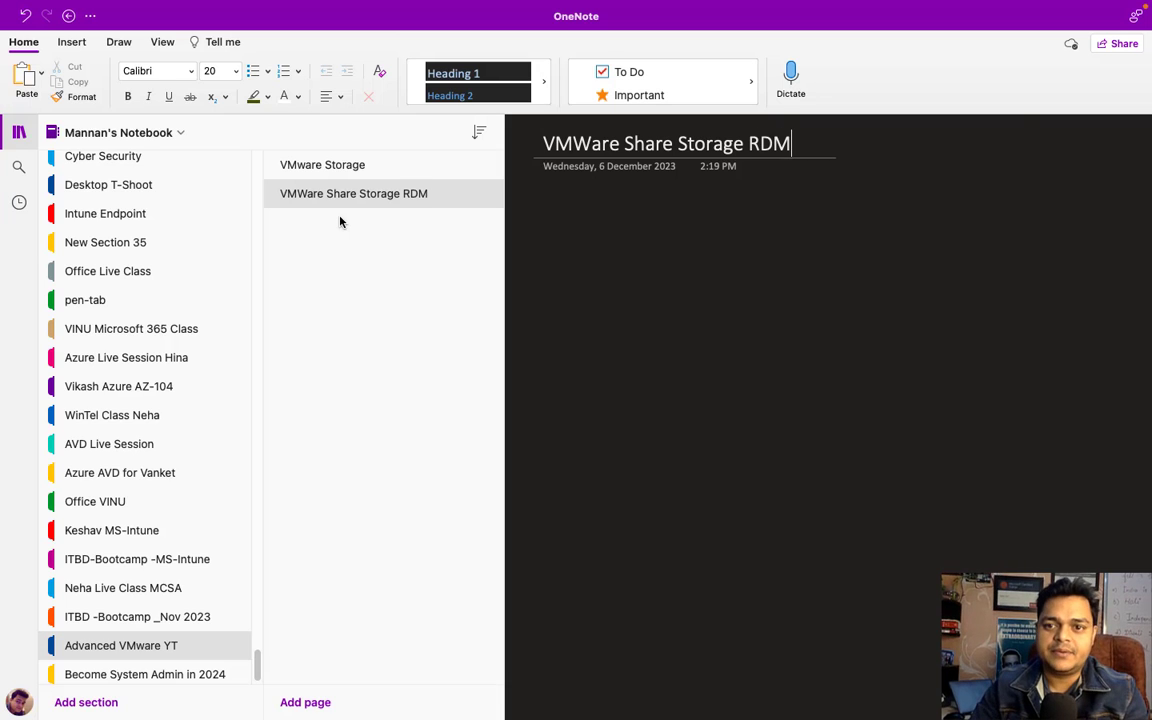
click(18, 131)
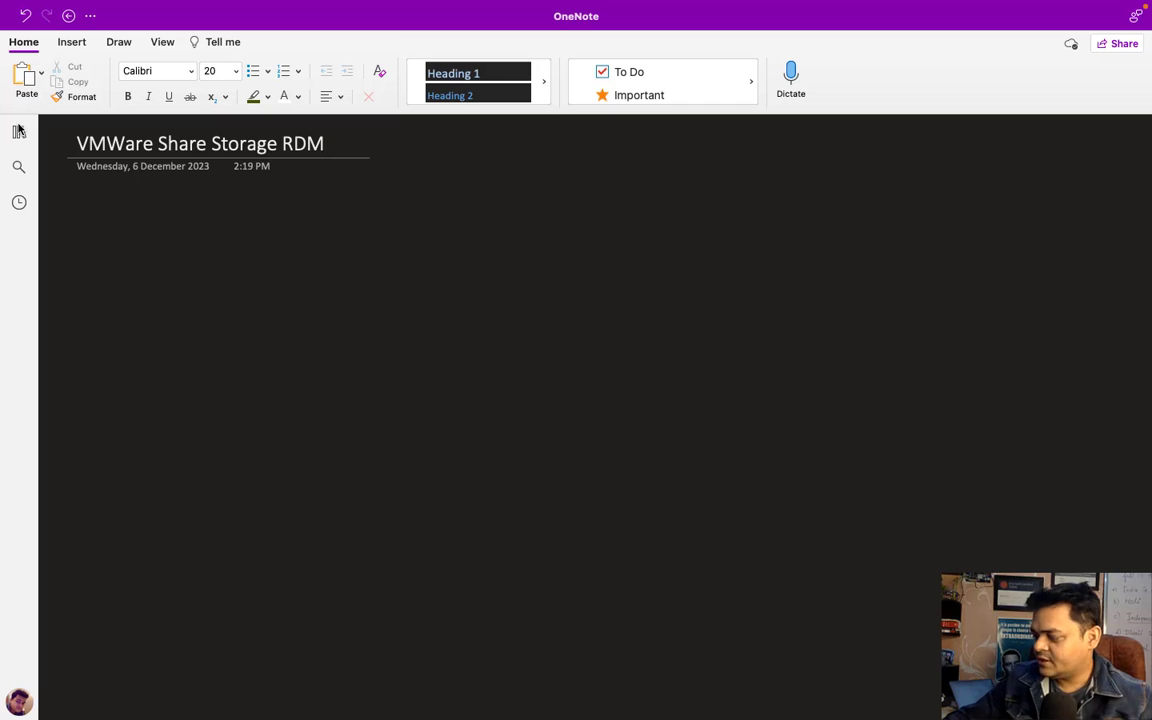
click(118, 42)
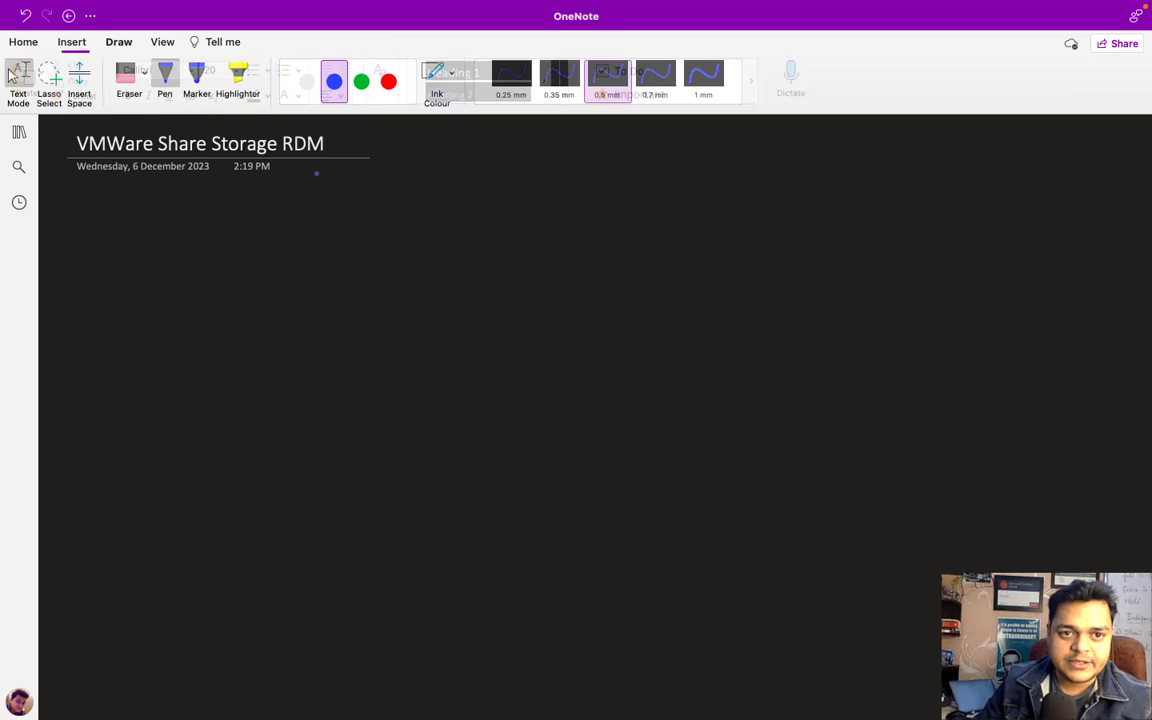
- Draw a green ESXi-Host box with its label underneath
click(357, 90)
mouse_move(138, 267)
mouse_down()
mouse_move(126, 398)
mouse_move(221, 394)
mouse_move(225, 267)
mouse_move(137, 270)
mouse_up()
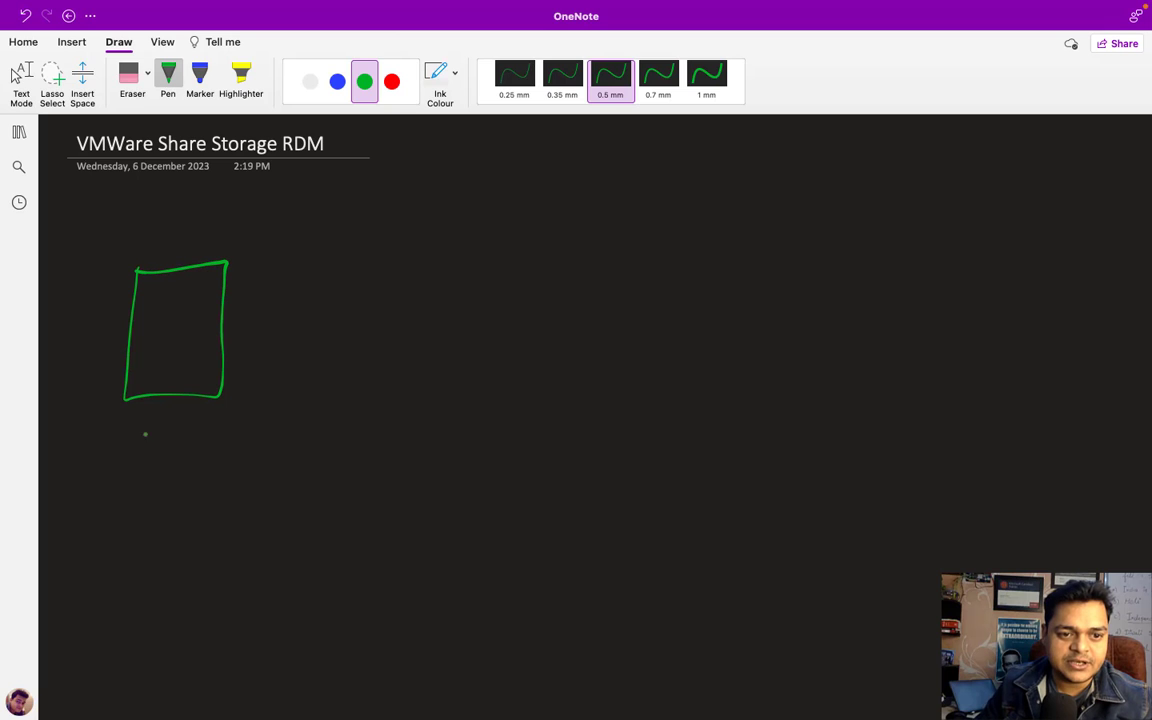
mouse_move(141, 410)
mouse_down()
mouse_move(152, 429)
mouse_move(154, 410)
mouse_up()
drag(141, 419, 183, 430)
mouse_move(183, 418)
mouse_down()
mouse_move(173, 430)
mouse_move(223, 429)
mouse_up()
drag(223, 422, 274, 428)
drag(269, 418, 282, 418)
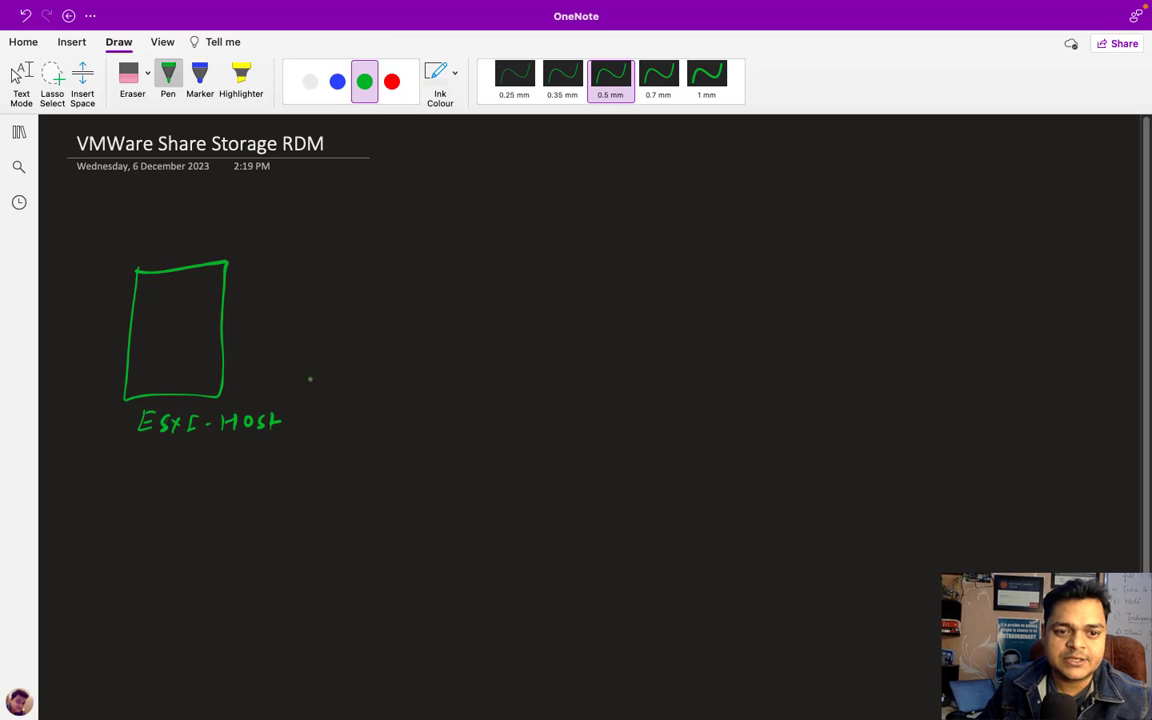
- Sketch a white computer with a tower on the right side of the page
click(311, 84)
mouse_move(720, 338)
mouse_down()
mouse_move(723, 300)
mouse_move(768, 297)
mouse_move(765, 346)
mouse_move(721, 346)
mouse_move(750, 361)
mouse_move(808, 296)
mouse_move(786, 335)
mouse_up()
click(796, 318)
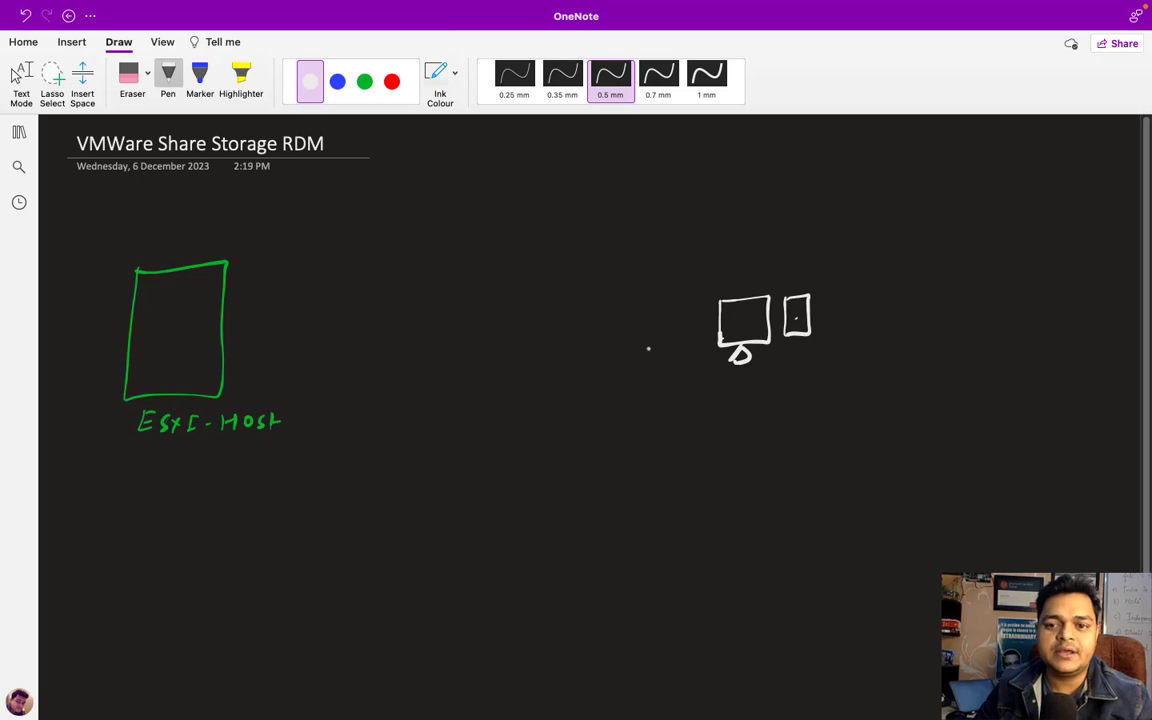
key(Escape)
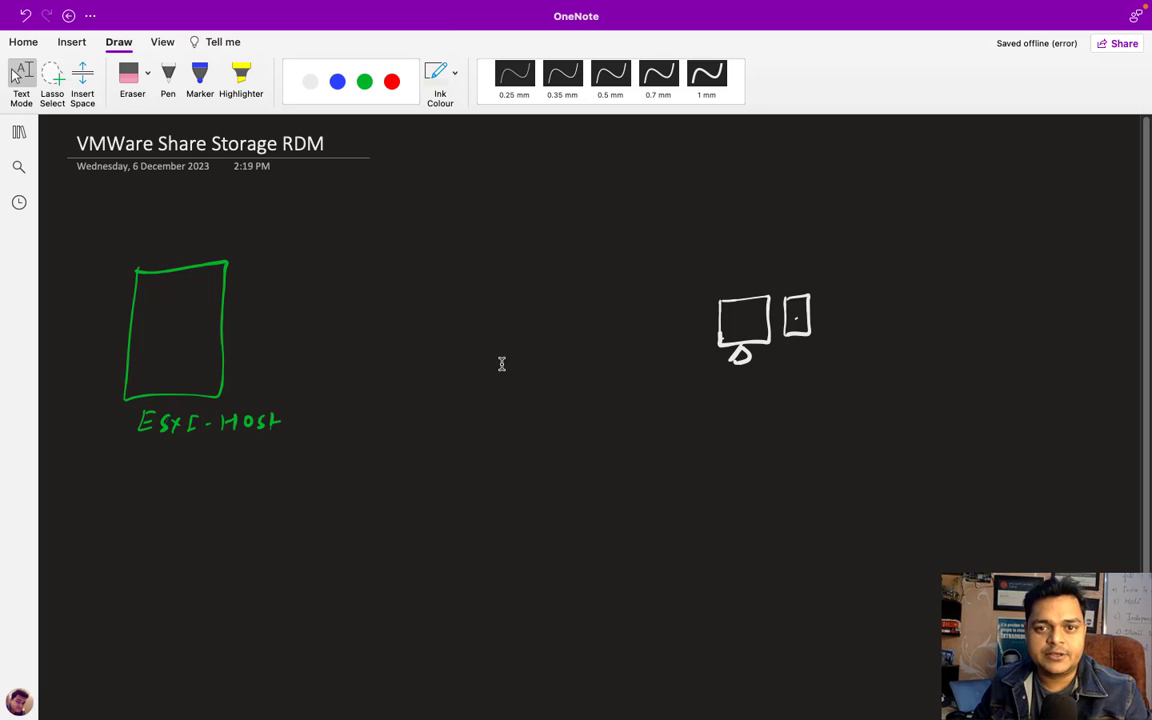
- In blue, add a small monitor linked to the host box and label the computer Share Storage
click(168, 80)
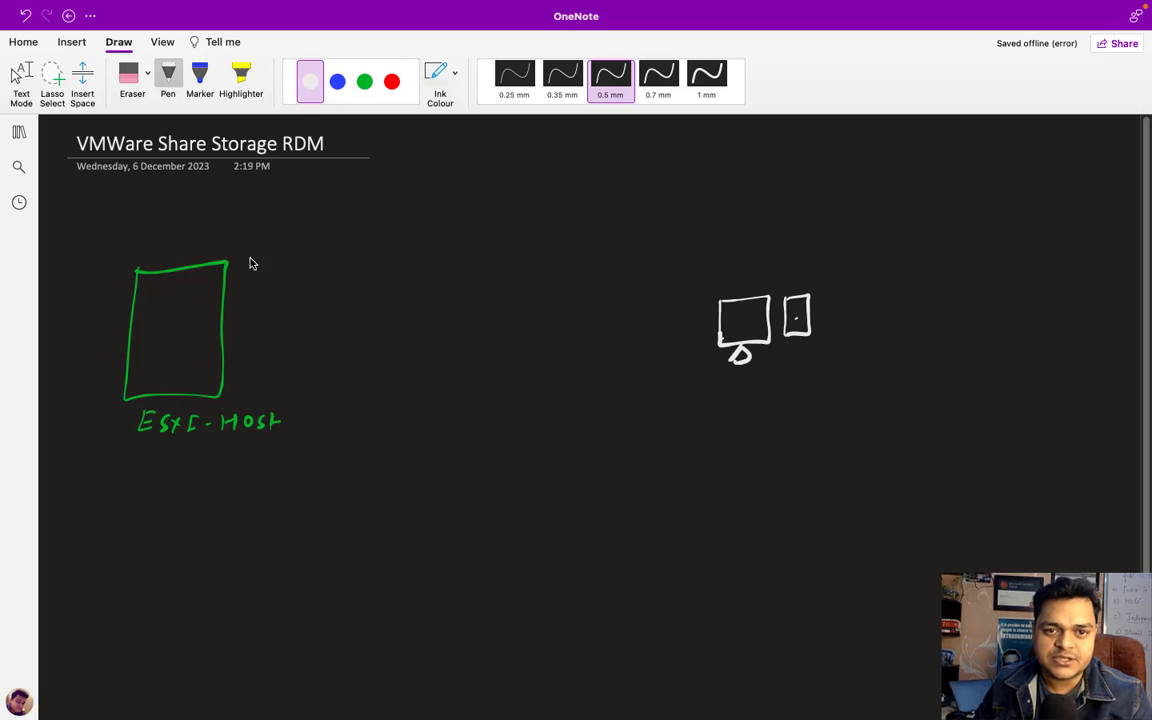
click(364, 82)
click(338, 82)
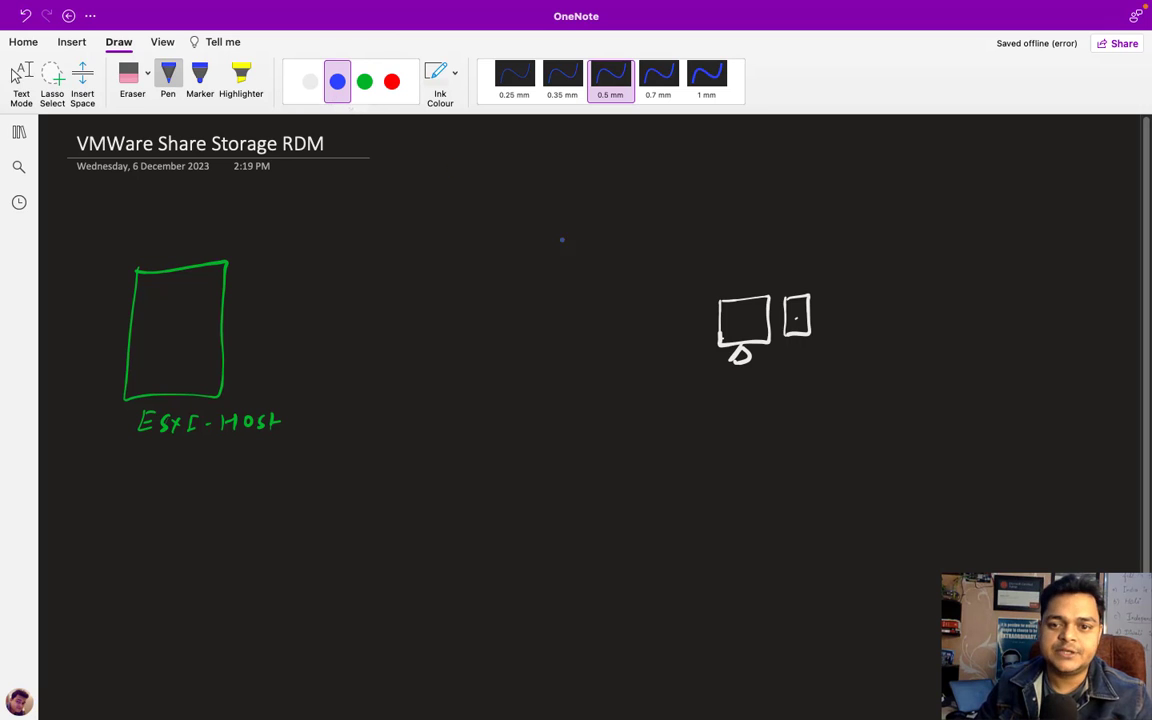
mouse_move(297, 268)
mouse_down()
mouse_move(321, 254)
mouse_move(299, 272)
mouse_move(316, 280)
mouse_up()
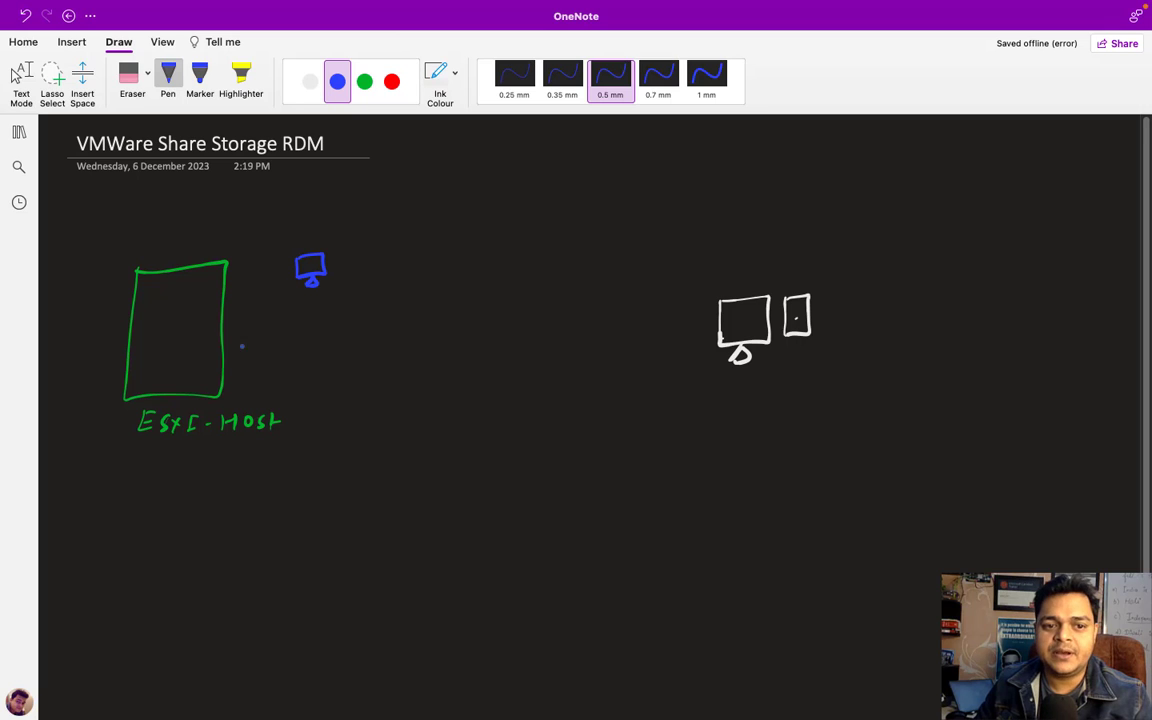
mouse_move(162, 342)
mouse_down()
mouse_move(198, 346)
mouse_move(163, 363)
mouse_move(161, 343)
mouse_move(326, 282)
mouse_up()
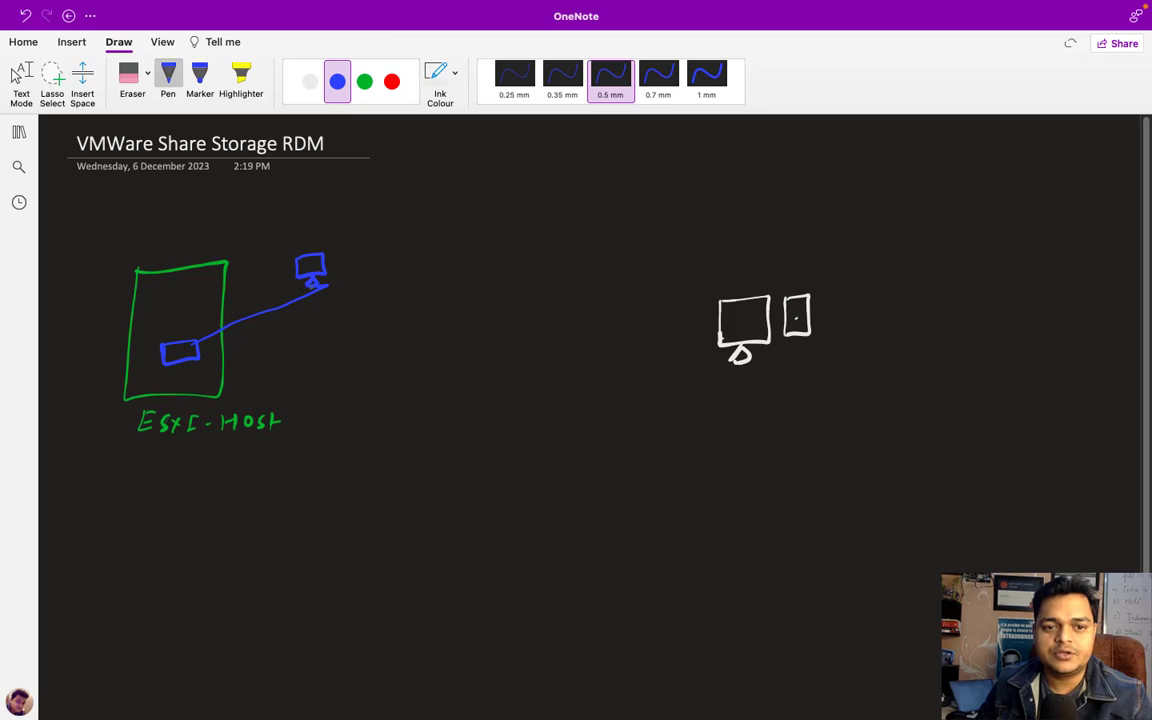
mouse_move(742, 380)
mouse_down()
mouse_move(730, 396)
mouse_move(886, 392)
mouse_move(884, 418)
mouse_move(920, 386)
mouse_up()
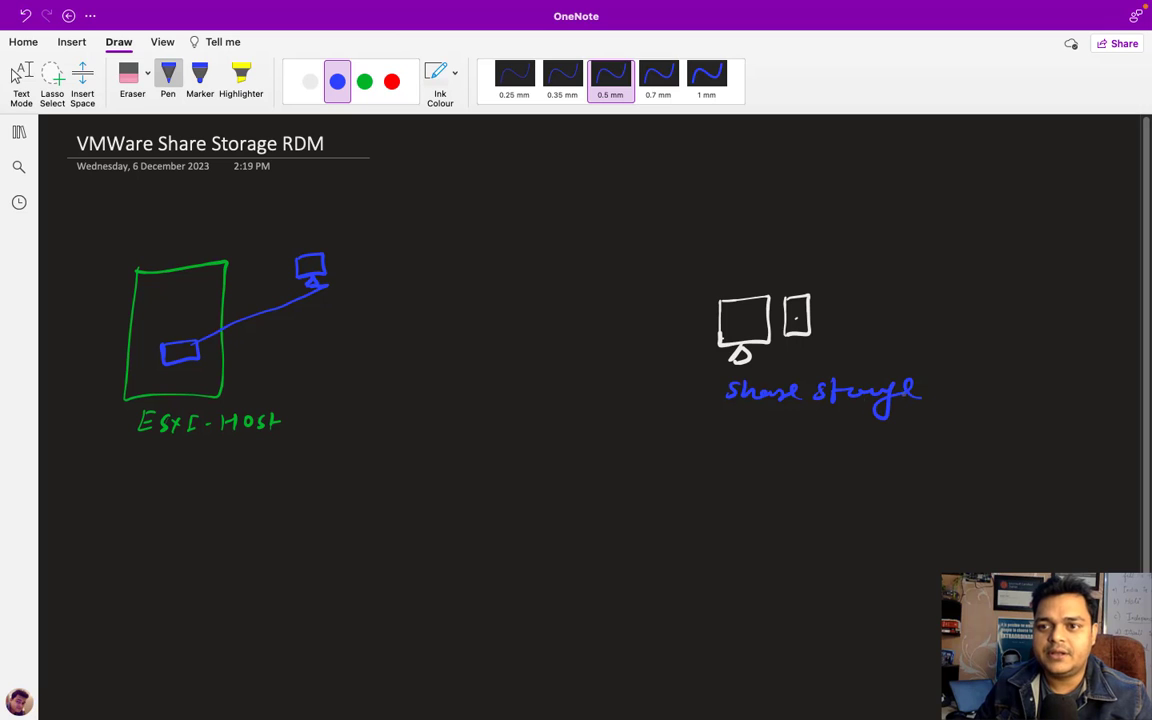
- Draw a red disk circle labelled 500GB below Share Storage
click(391, 81)
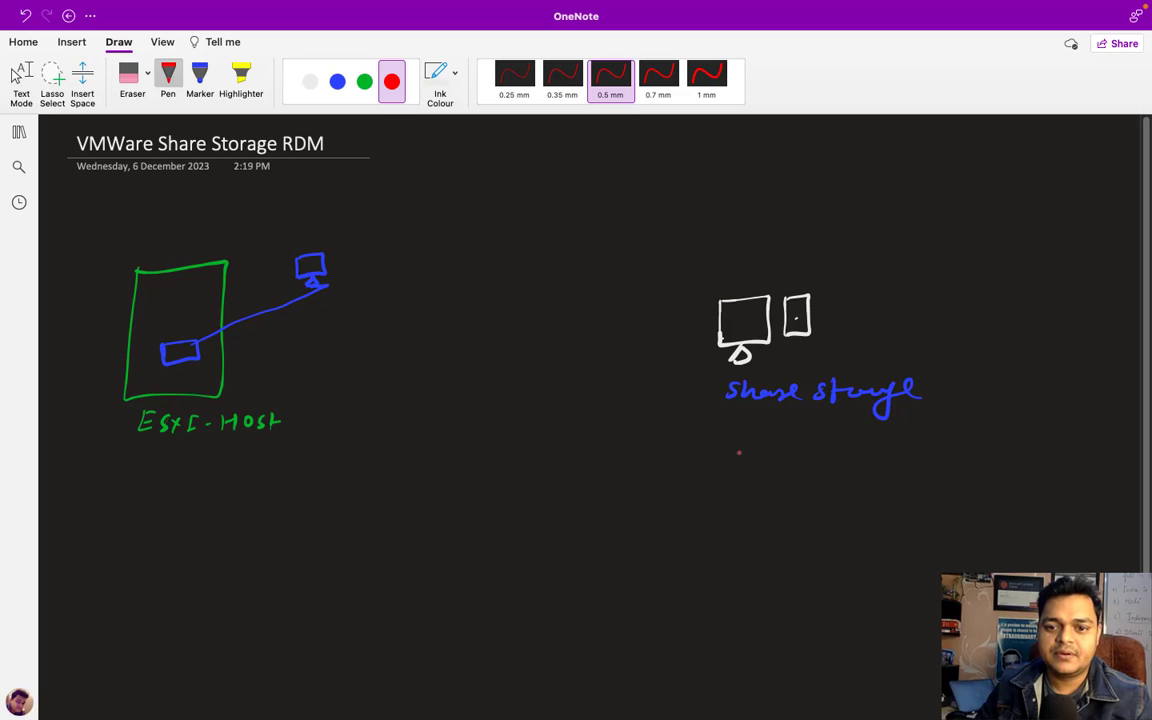
mouse_move(733, 423)
mouse_down()
mouse_move(710, 440)
mouse_move(776, 508)
mouse_move(733, 423)
mouse_up()
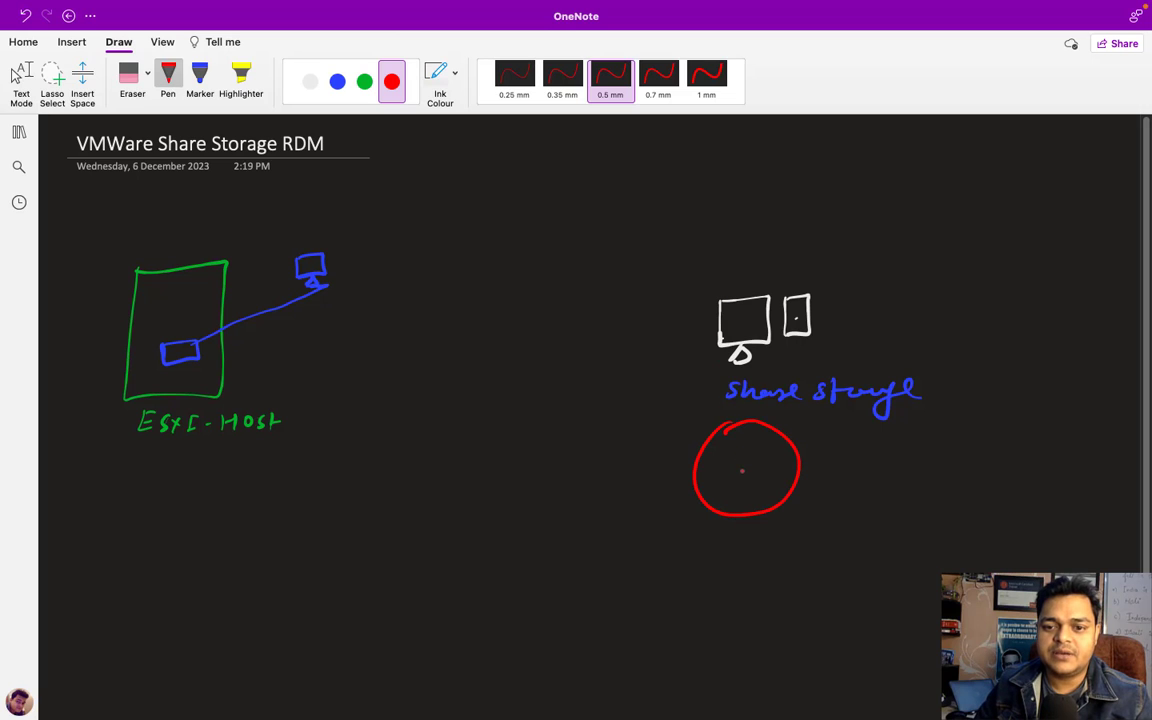
drag(746, 466, 745, 468)
mouse_move(821, 455)
mouse_down()
mouse_move(819, 474)
mouse_move(838, 456)
mouse_move(884, 470)
mouse_up()
click(902, 463)
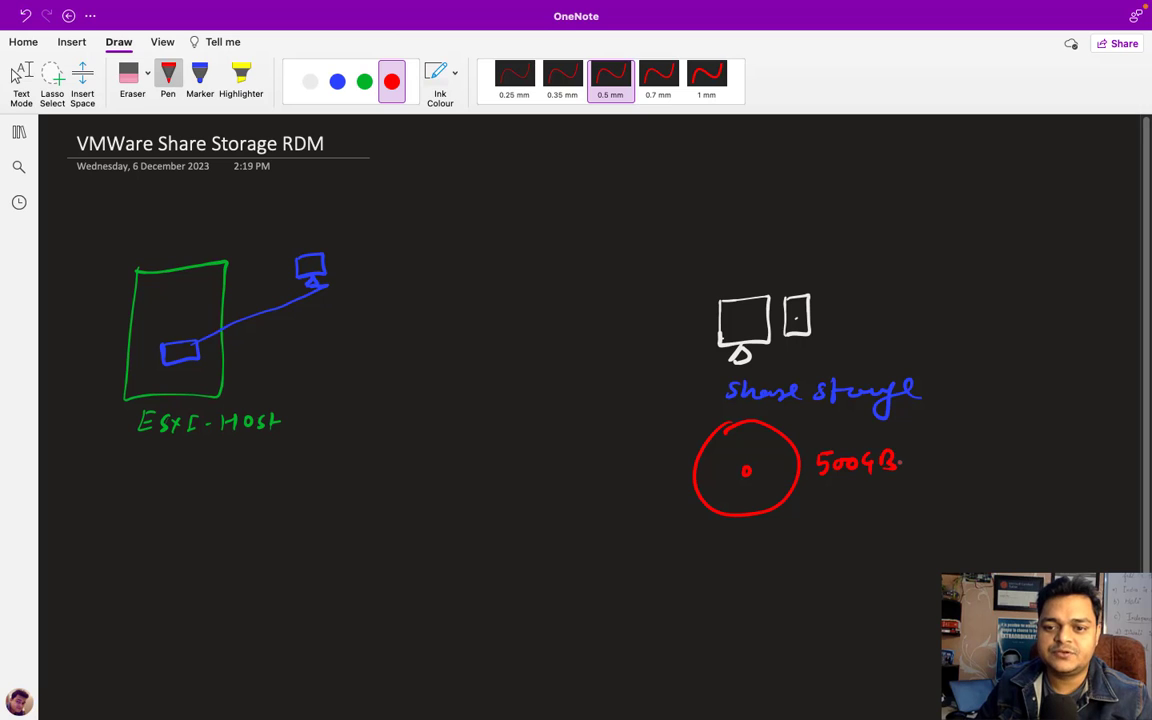
- Mark a green 200GB slice on the disk, linked to the vm by a curve labelled LUN
click(364, 81)
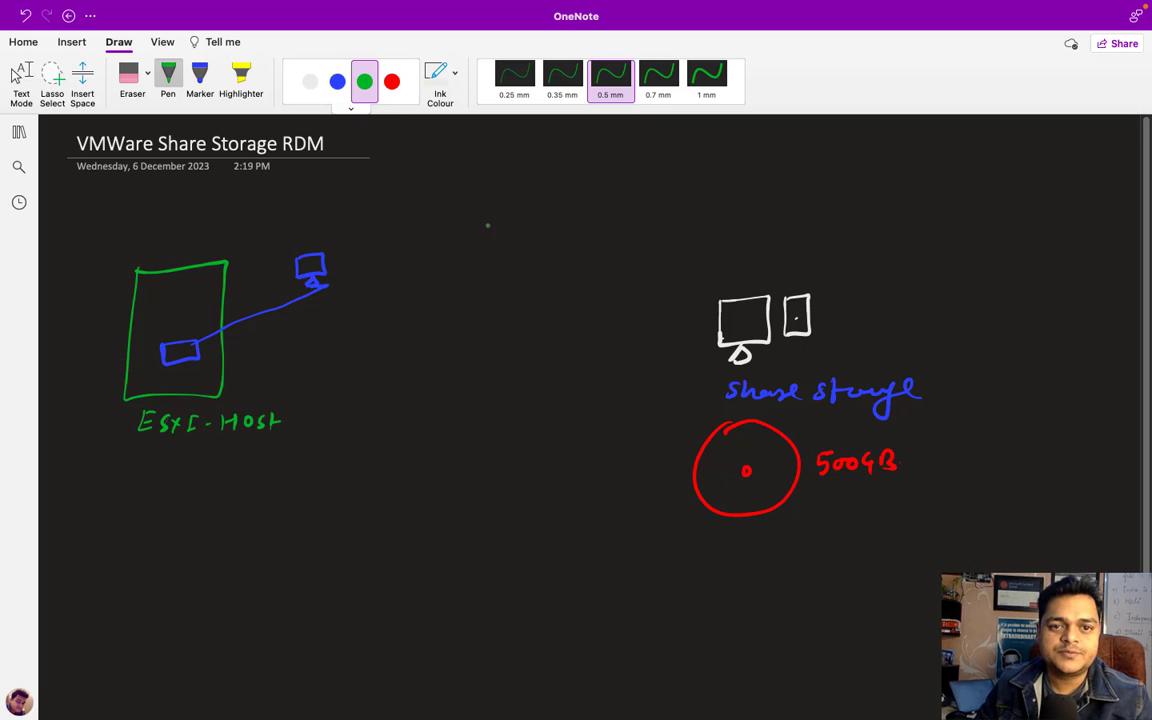
mouse_move(728, 428)
mouse_down()
mouse_move(746, 469)
mouse_move(698, 486)
mouse_up()
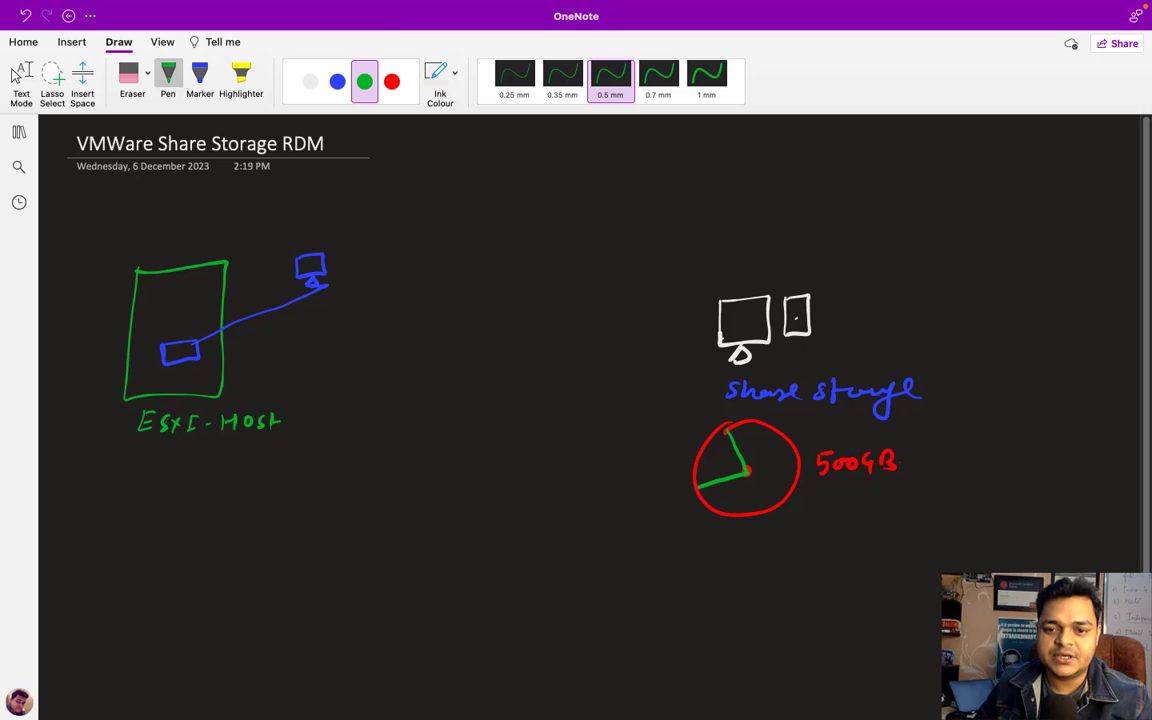
mouse_move(647, 436)
mouse_down()
mouse_move(656, 448)
mouse_move(661, 435)
mouse_up()
drag(671, 433, 695, 431)
mouse_move(693, 418)
mouse_down()
mouse_move(696, 431)
mouse_move(595, 314)
mouse_move(470, 264)
mouse_move(342, 260)
mouse_move(347, 268)
mouse_move(340, 232)
mouse_move(366, 232)
mouse_up()
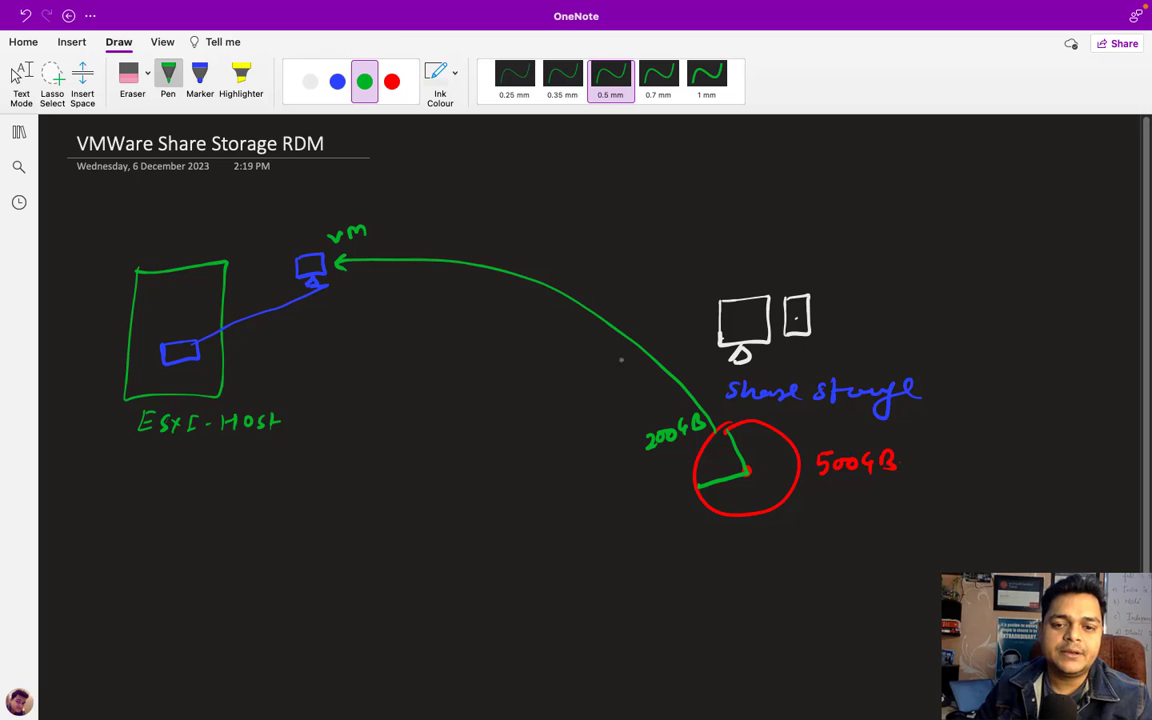
mouse_move(610, 266)
mouse_down()
mouse_move(608, 283)
mouse_move(621, 283)
mouse_up()
drag(626, 267, 666, 267)
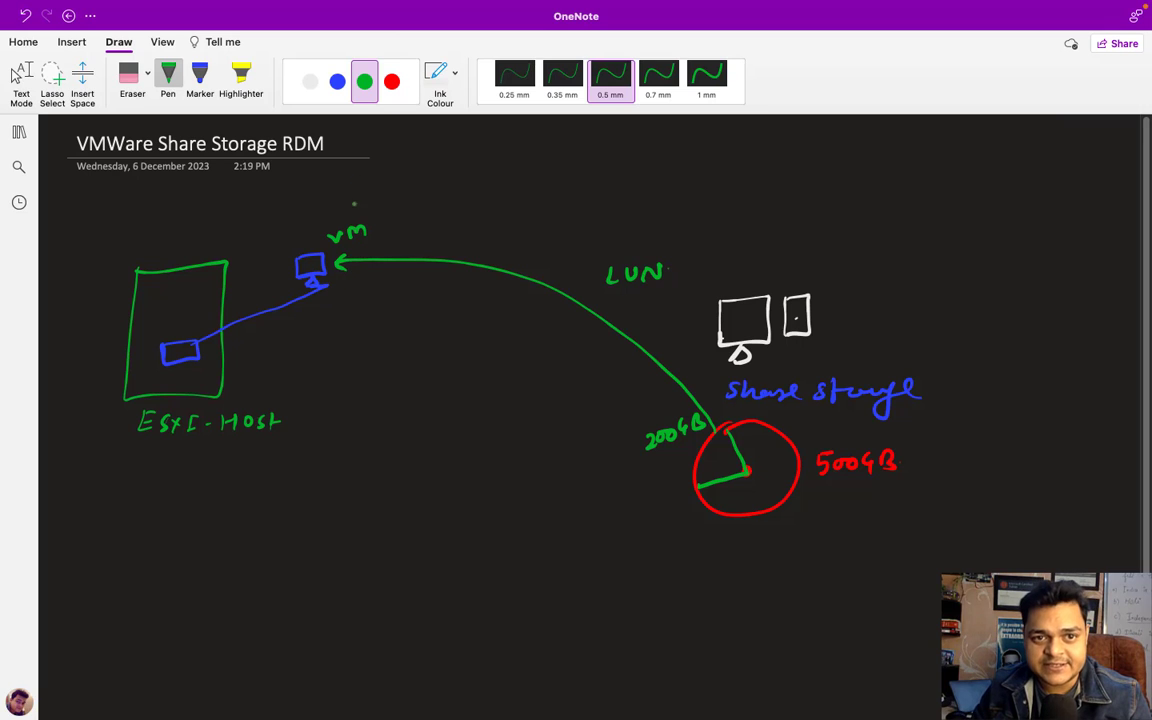
- Write an underlined white 'RDM - ?' beside the vm
click(310, 81)
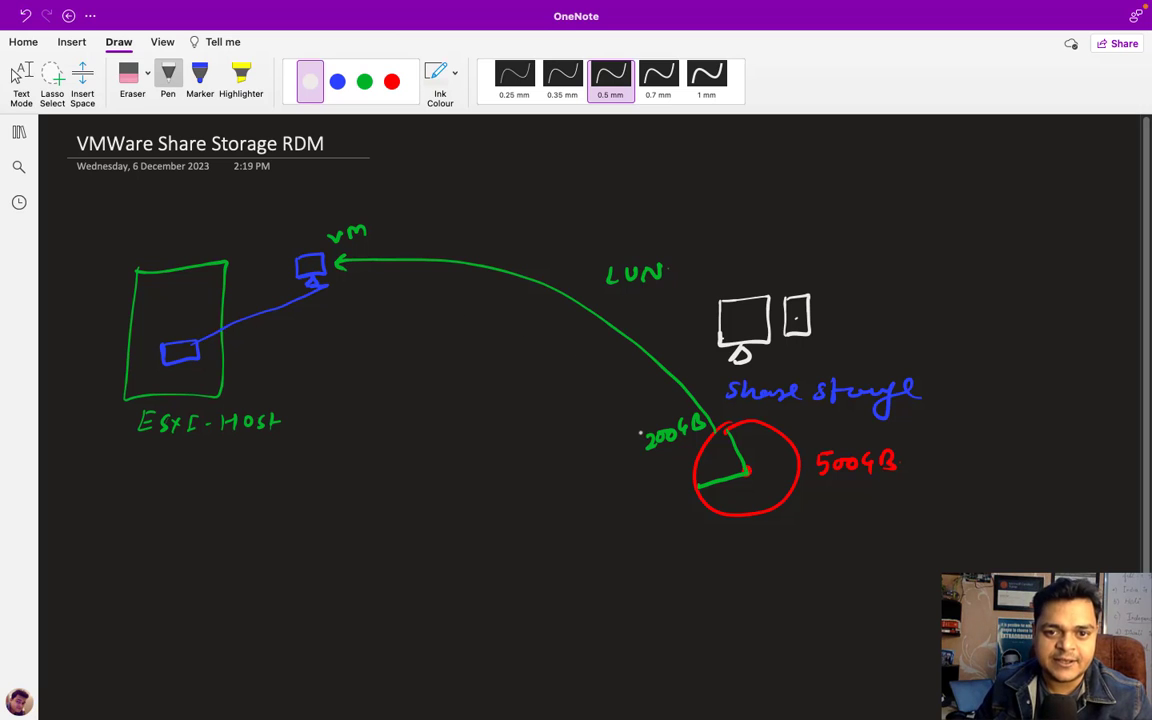
drag(400, 230, 431, 214)
mouse_move(436, 227)
mouse_down()
mouse_move(439, 209)
mouse_move(462, 230)
mouse_move(487, 201)
mouse_move(508, 210)
mouse_up()
click(511, 222)
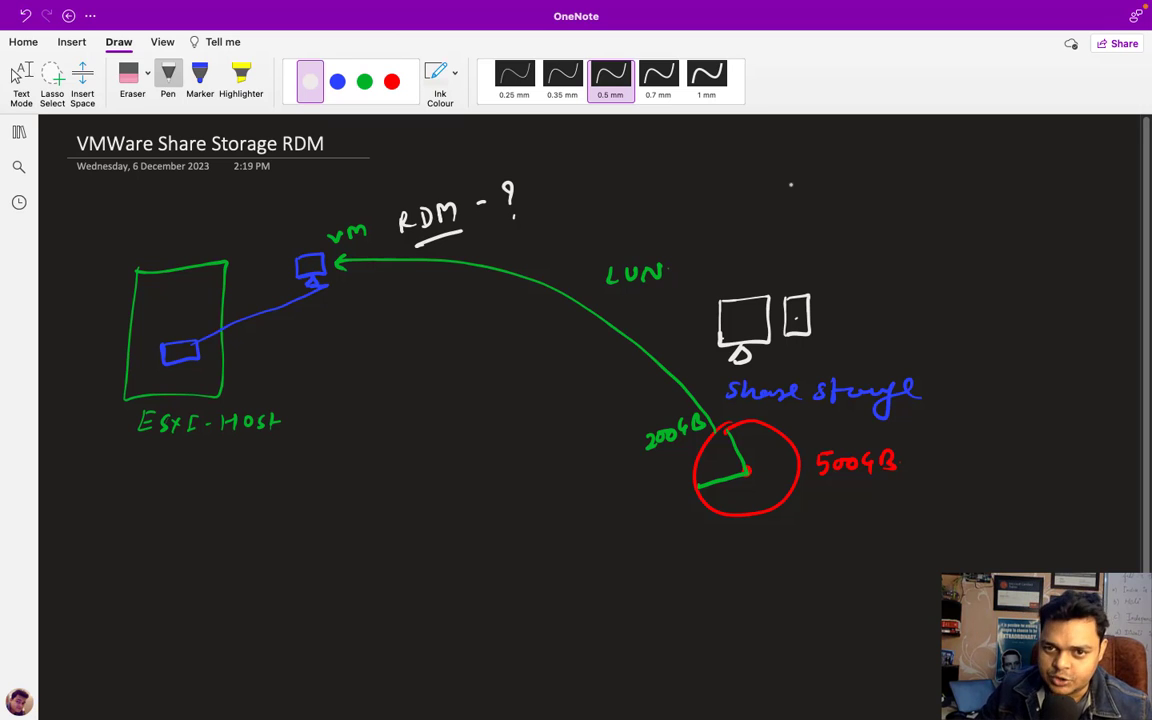
- Write the notes '→ speed Fast' and '→ Direct Access from Share Storage' at the top right
mouse_move(762, 176)
mouse_down()
mouse_move(797, 176)
mouse_move(789, 182)
mouse_up()
mouse_move(819, 170)
mouse_down()
mouse_move(809, 186)
mouse_move(836, 173)
mouse_move(867, 181)
mouse_move(884, 166)
mouse_move(940, 182)
mouse_up()
mouse_move(955, 165)
mouse_down()
mouse_move(958, 182)
mouse_move(965, 172)
mouse_up()
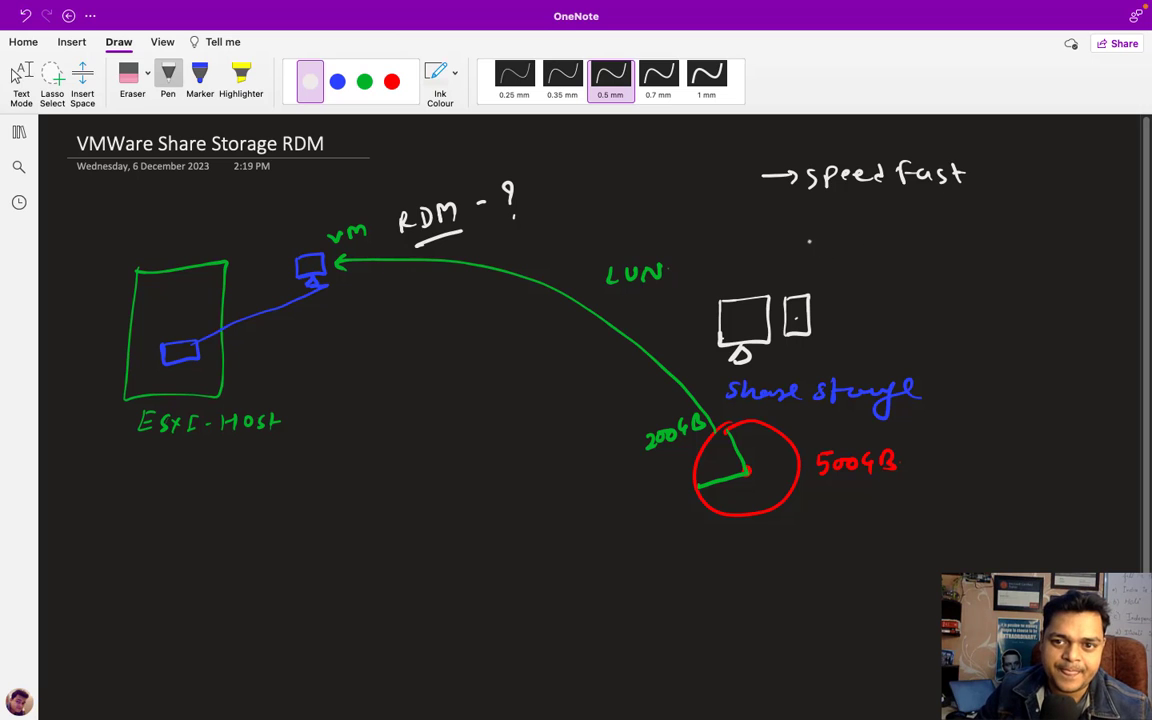
mouse_move(768, 221)
mouse_down()
mouse_move(803, 221)
mouse_move(795, 227)
mouse_up()
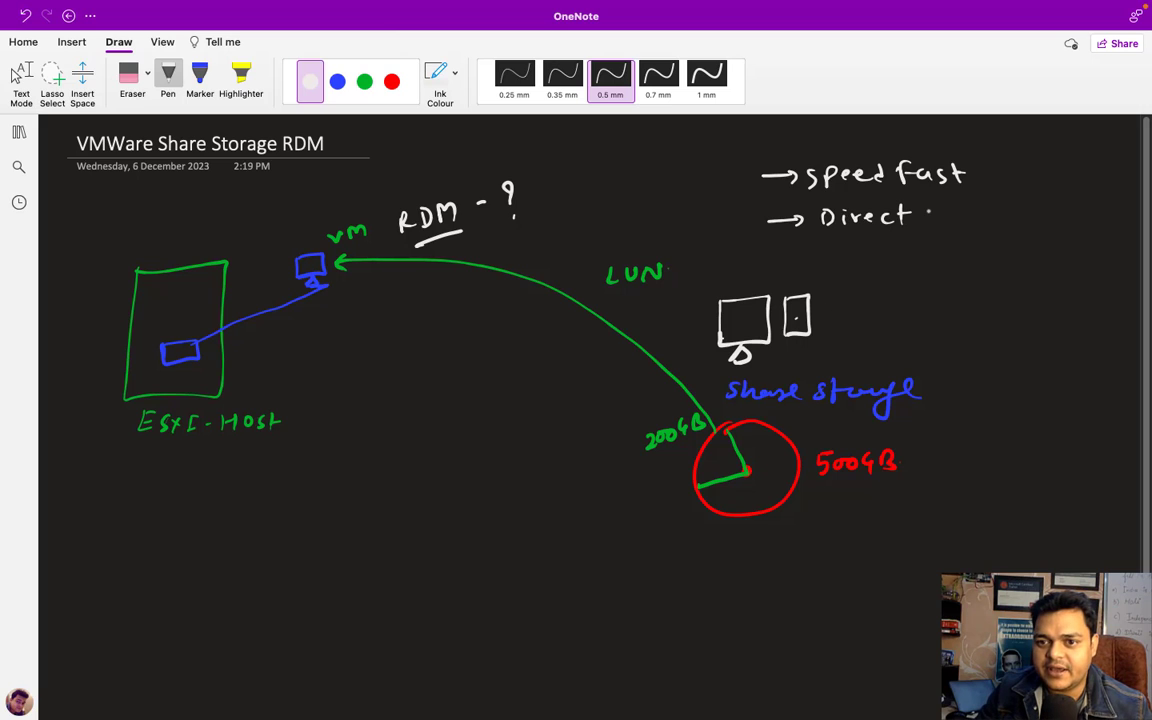
drag(927, 225, 1038, 213)
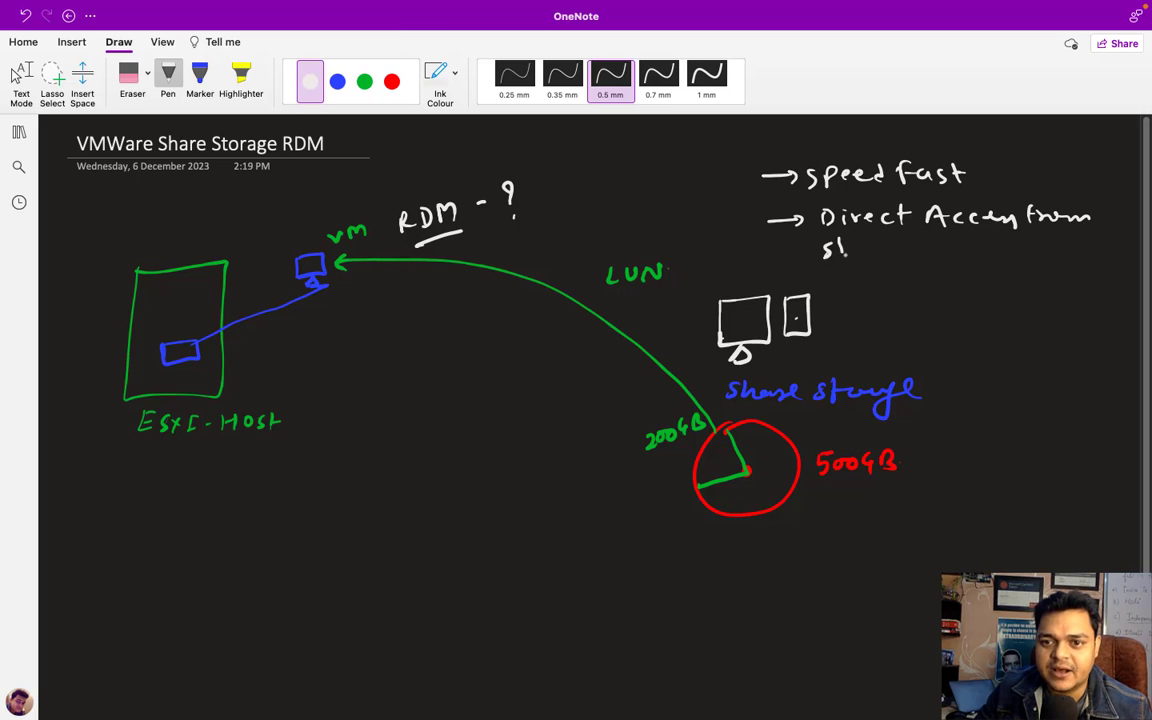
drag(845, 248, 912, 250)
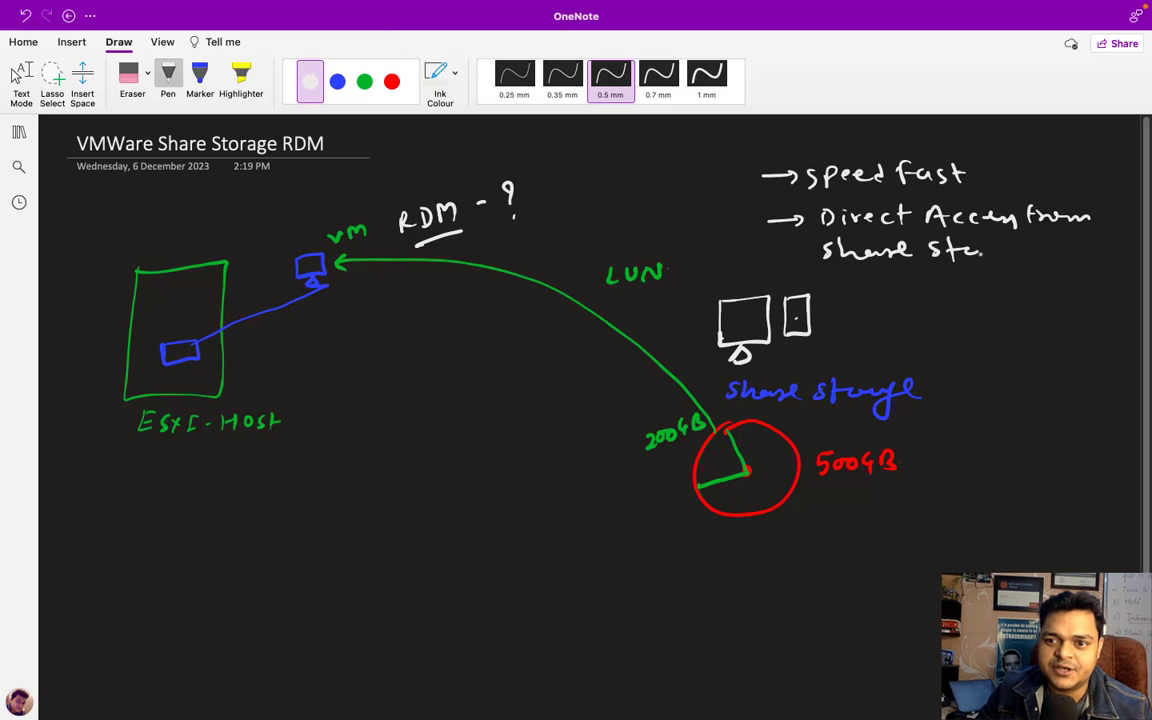
drag(1008, 248, 1032, 252)
click(1050, 256)
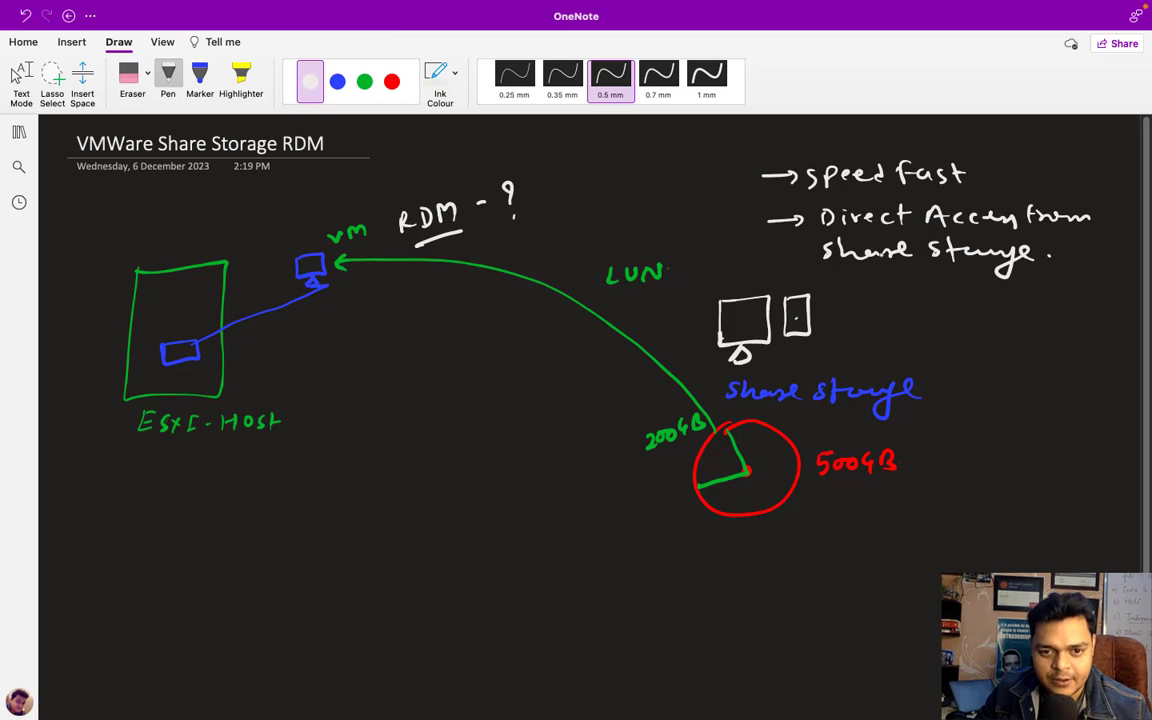
- Leave ink mode and switch to VMware Workstation showing the ESXi-8 console
click(21, 75)
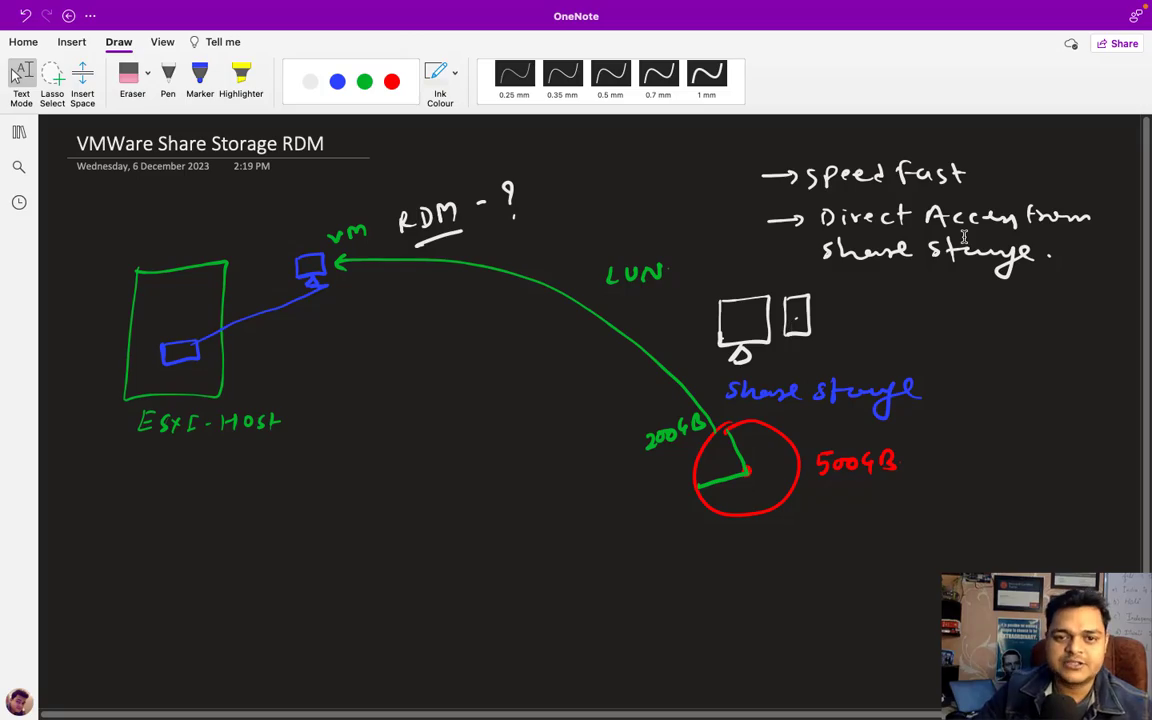
key(ctrl+Left)
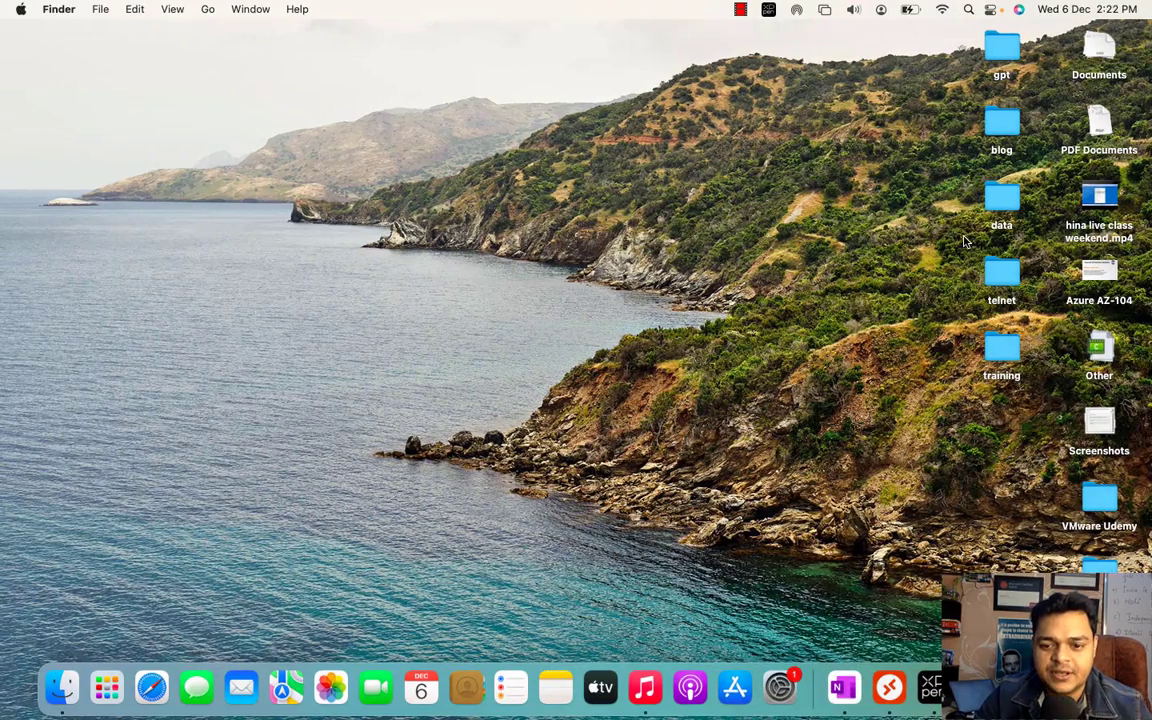
click(854, 667)
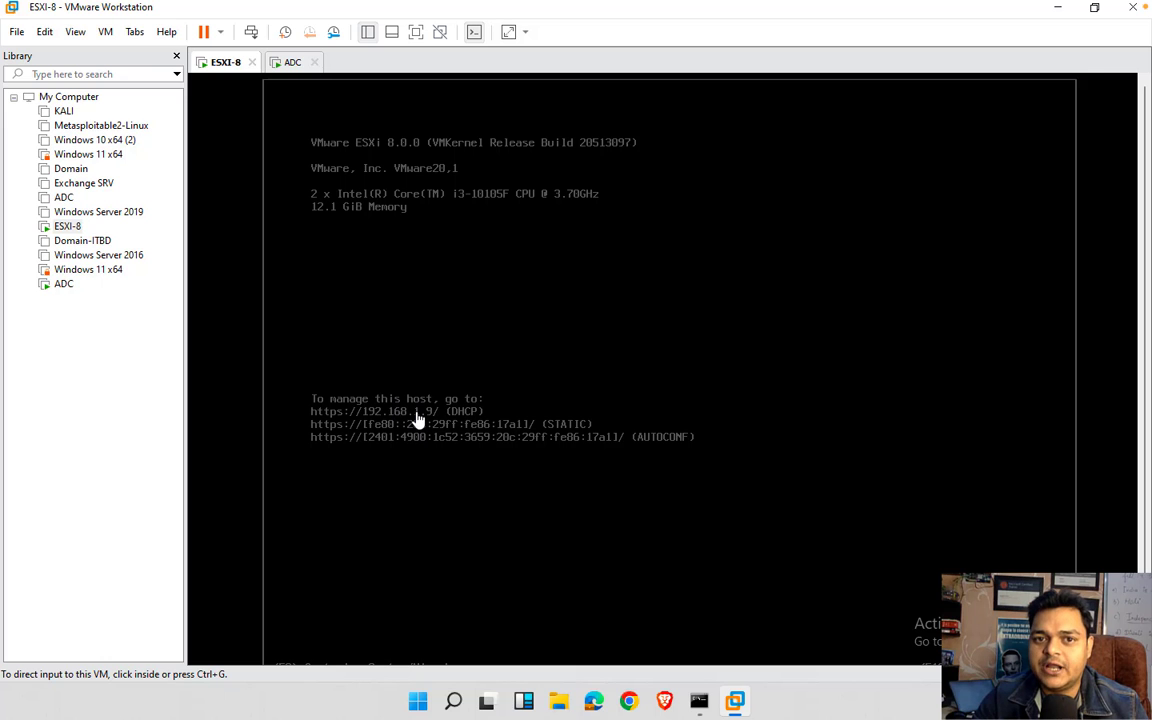
- Show the ADC VM full screen and sign in with the account password
click(289, 64)
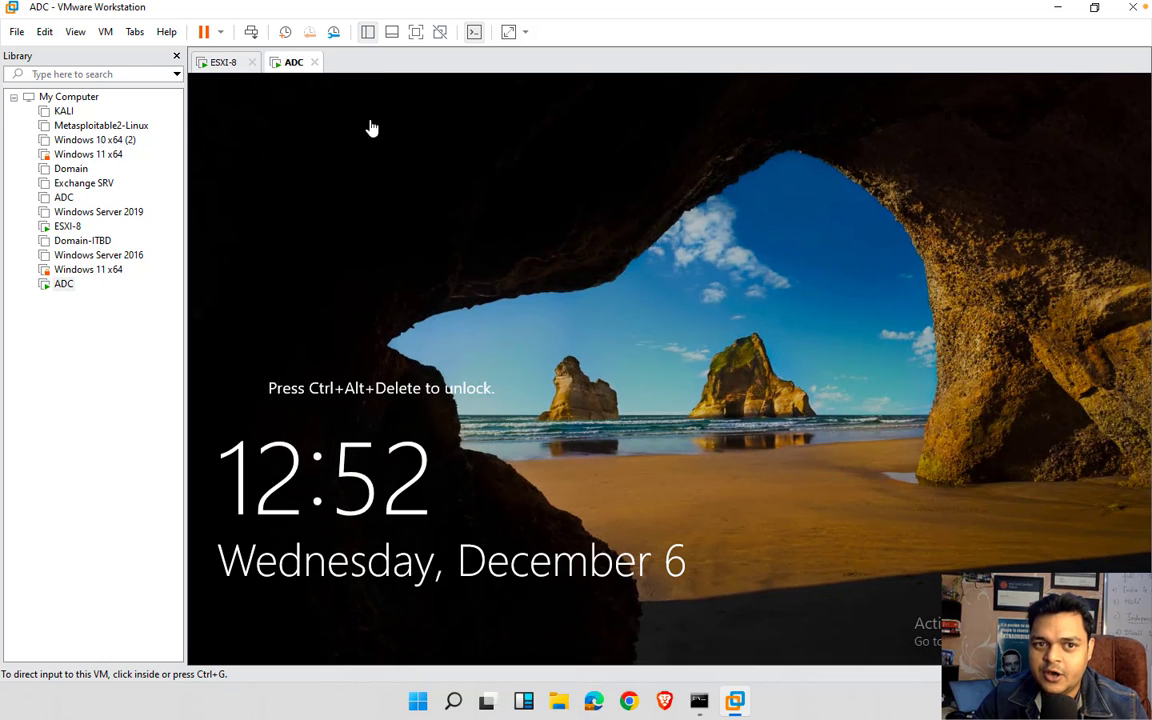
click(416, 32)
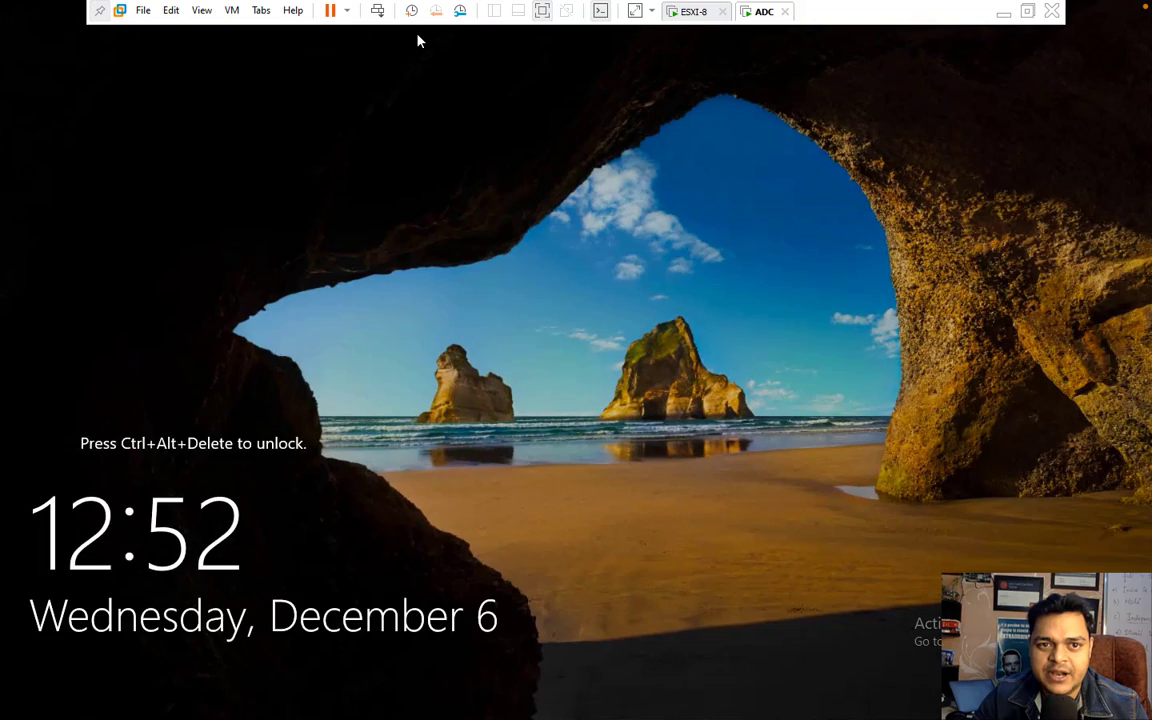
click(377, 10)
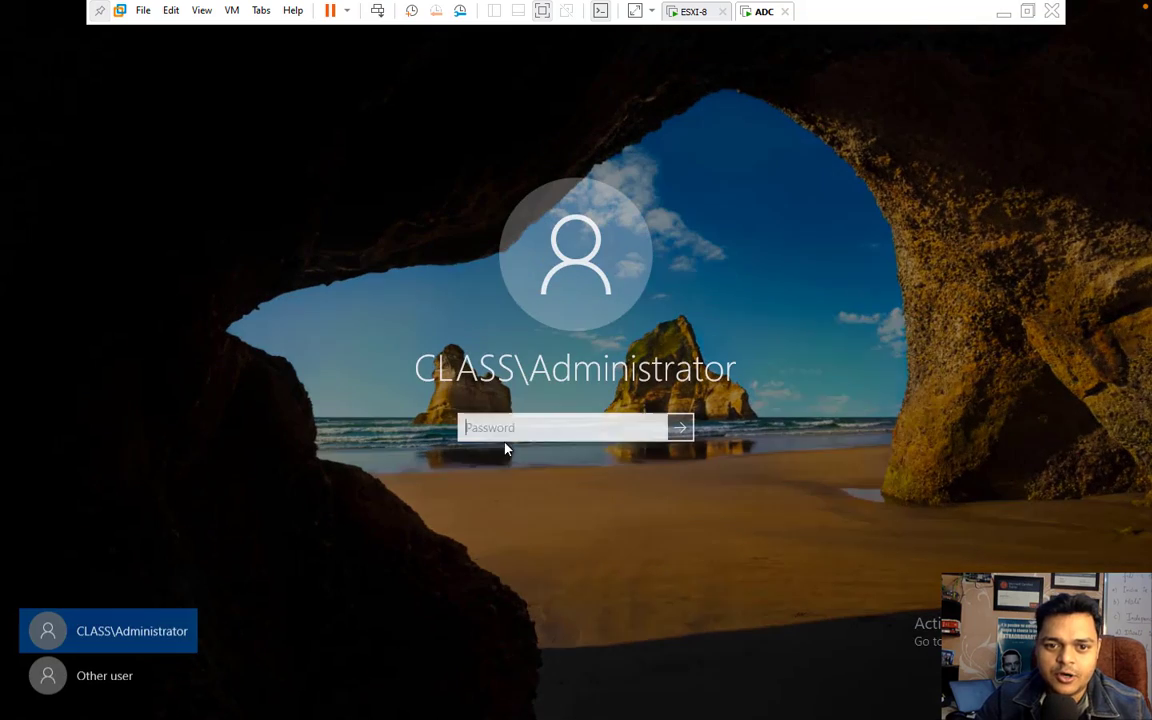
text(••••)
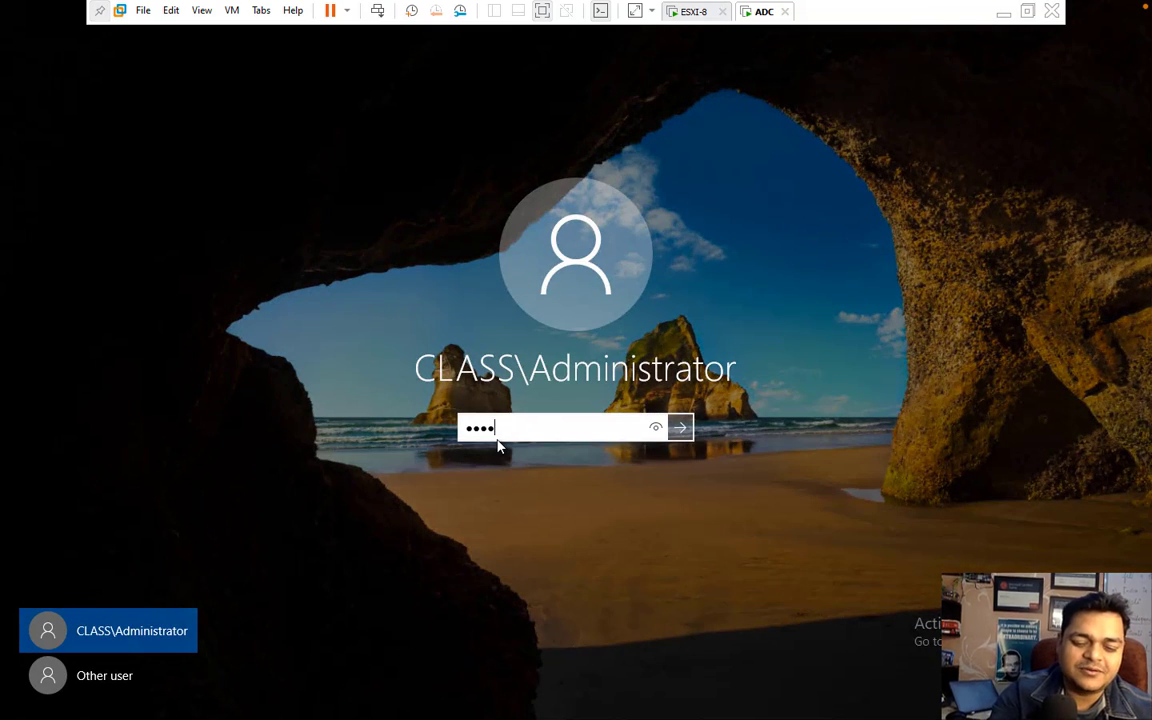
text(••••••)
key(Return)
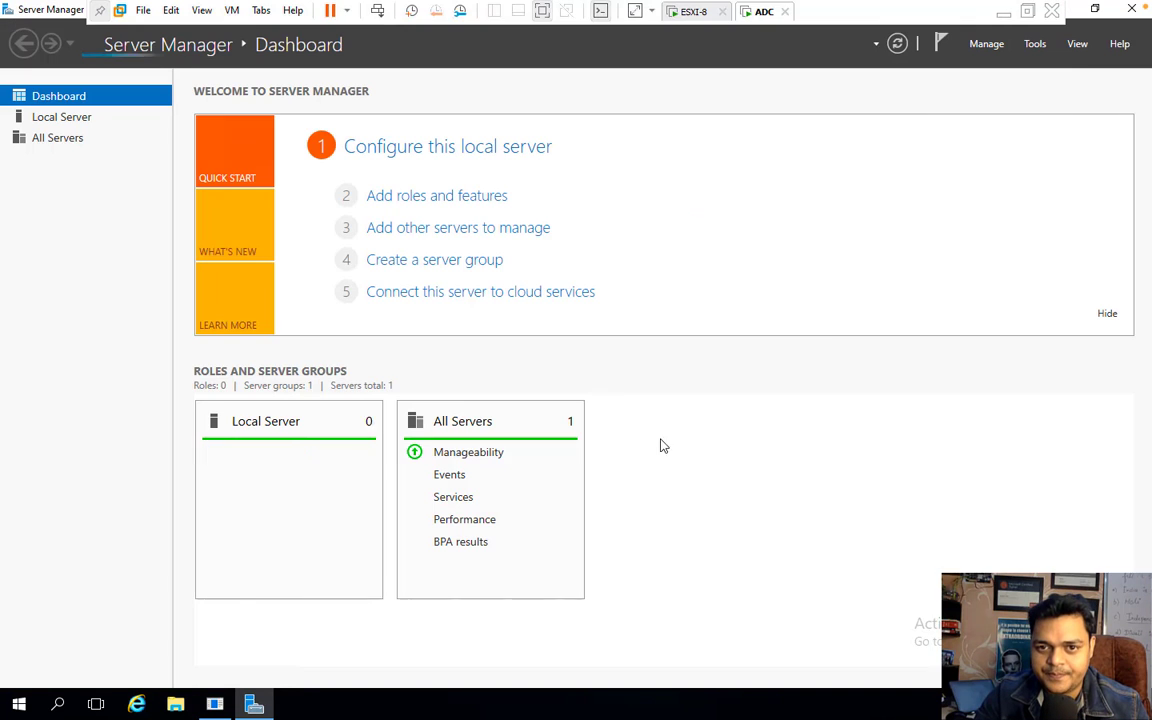
- Close Server Manager and dismiss the Shutdown Event Tracker on the ADC desktop
click(1133, 14)
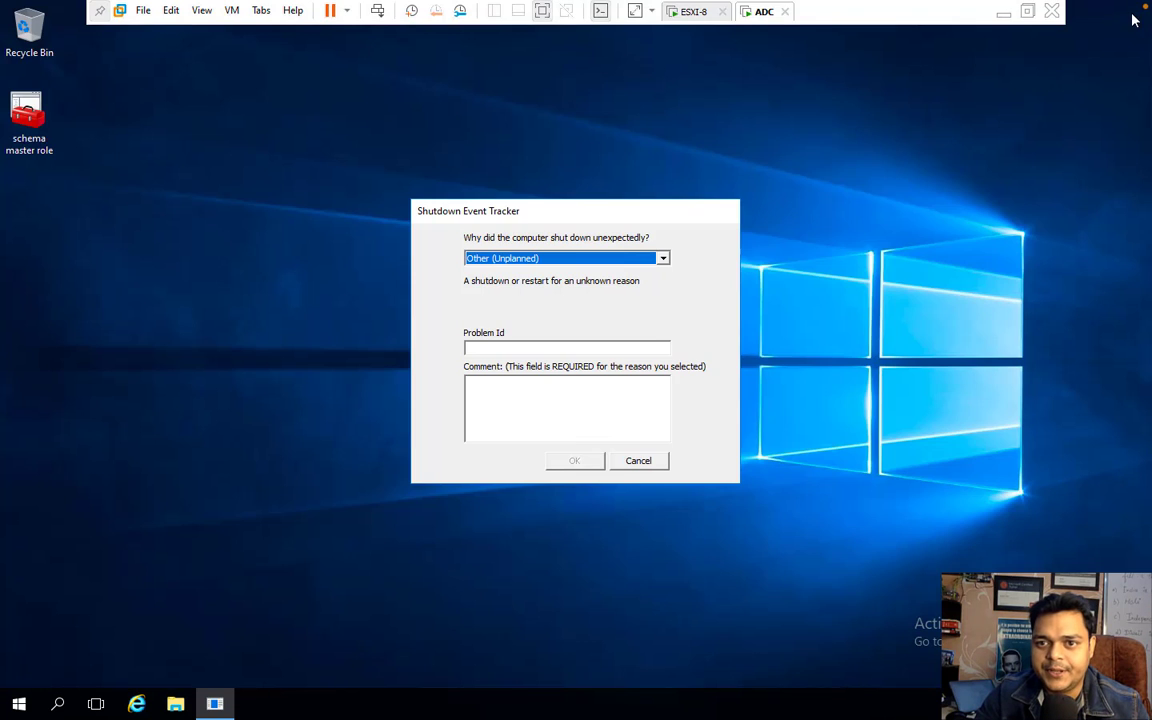
click(642, 461)
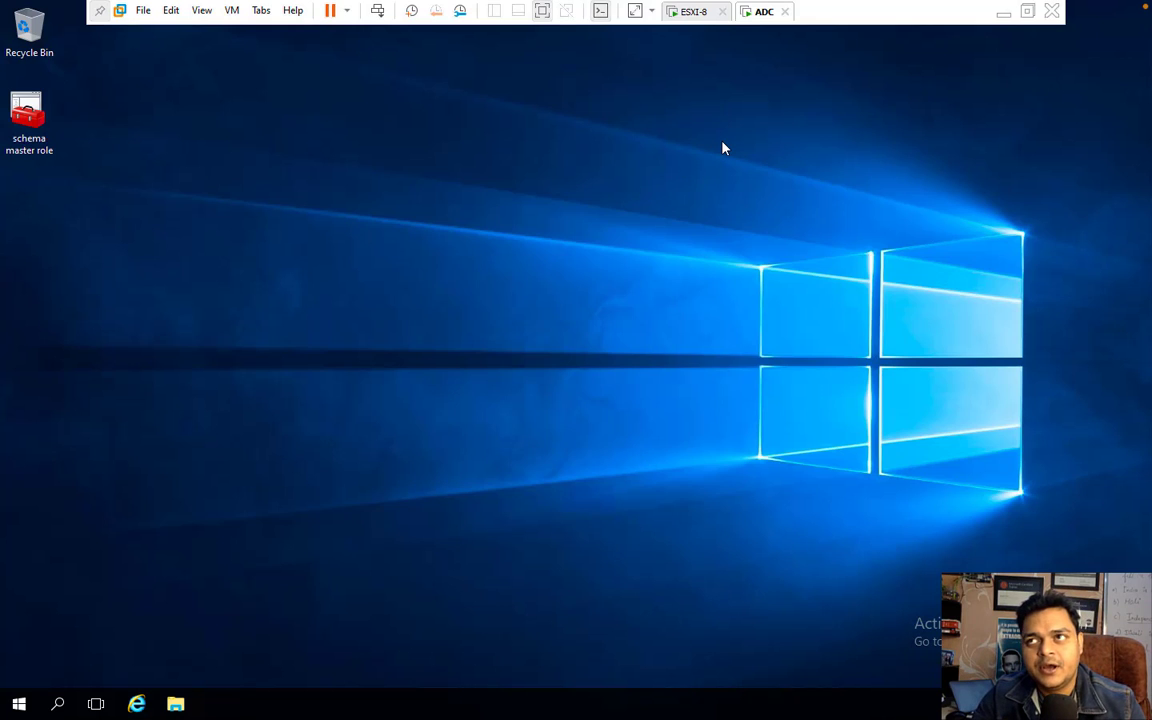
click(694, 12)
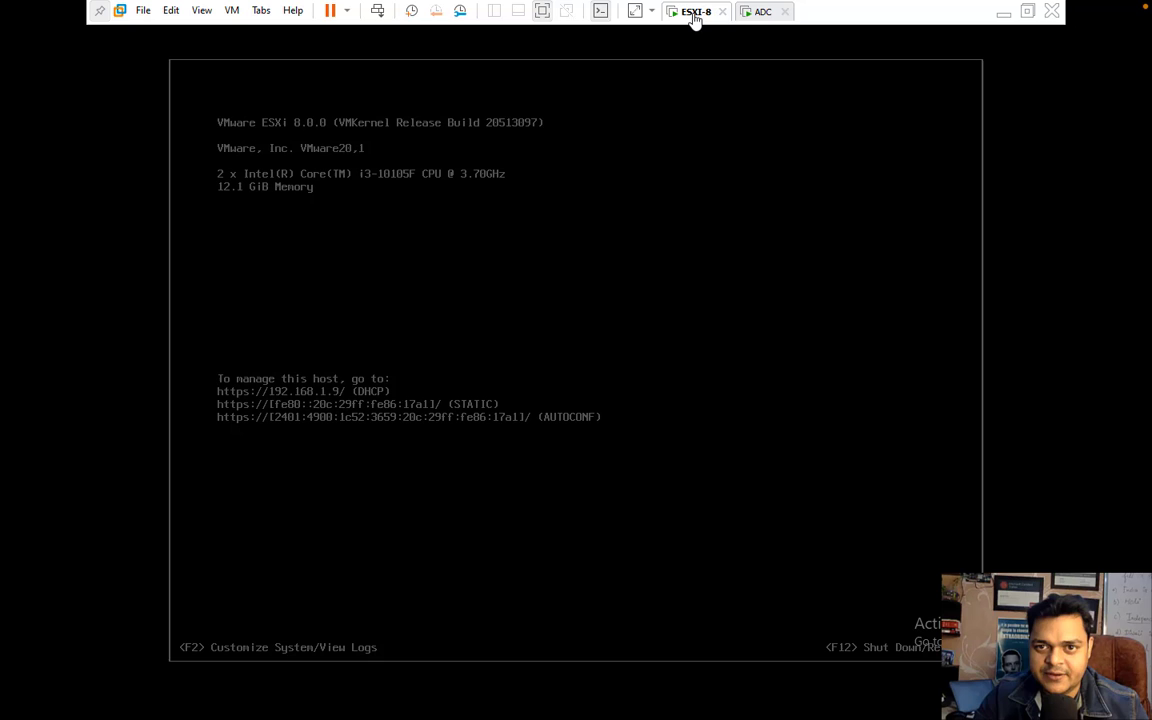
click(762, 12)
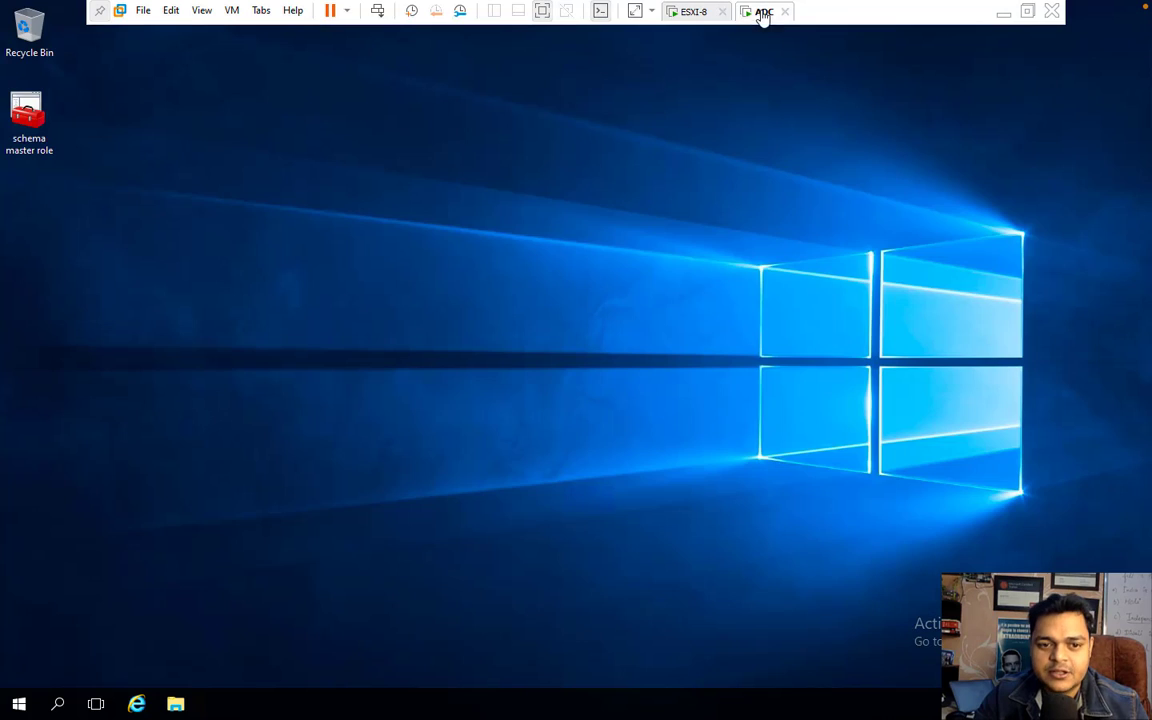
right_click(19, 711)
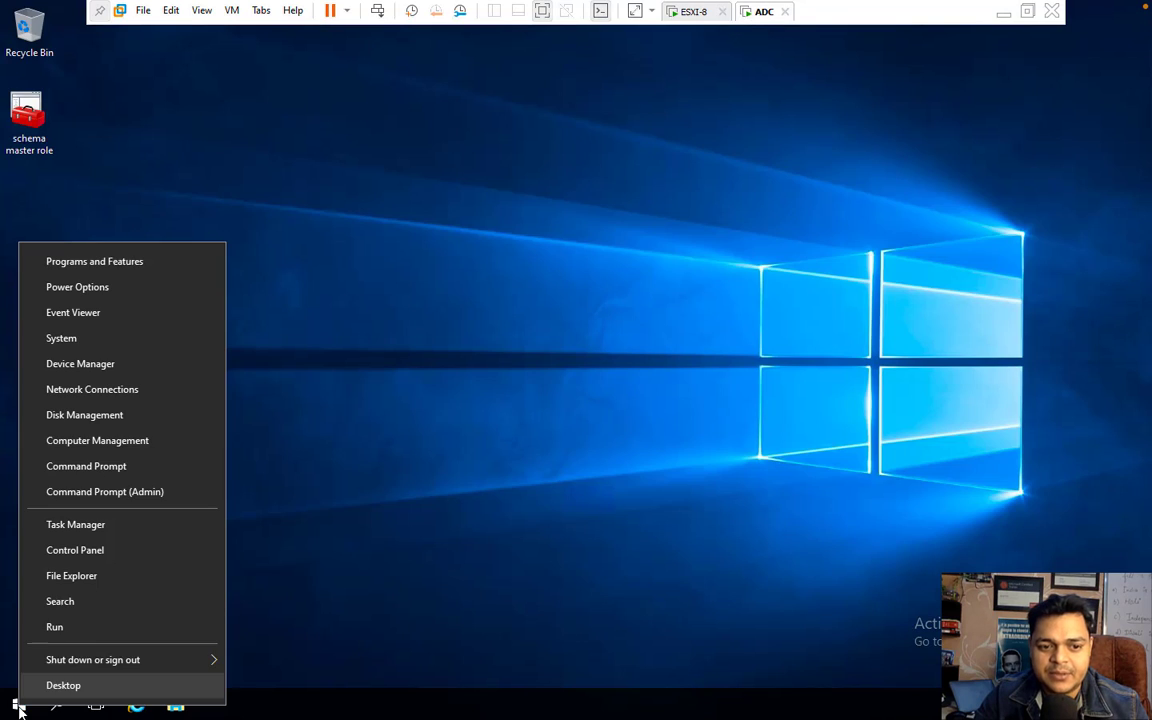
click(64, 628)
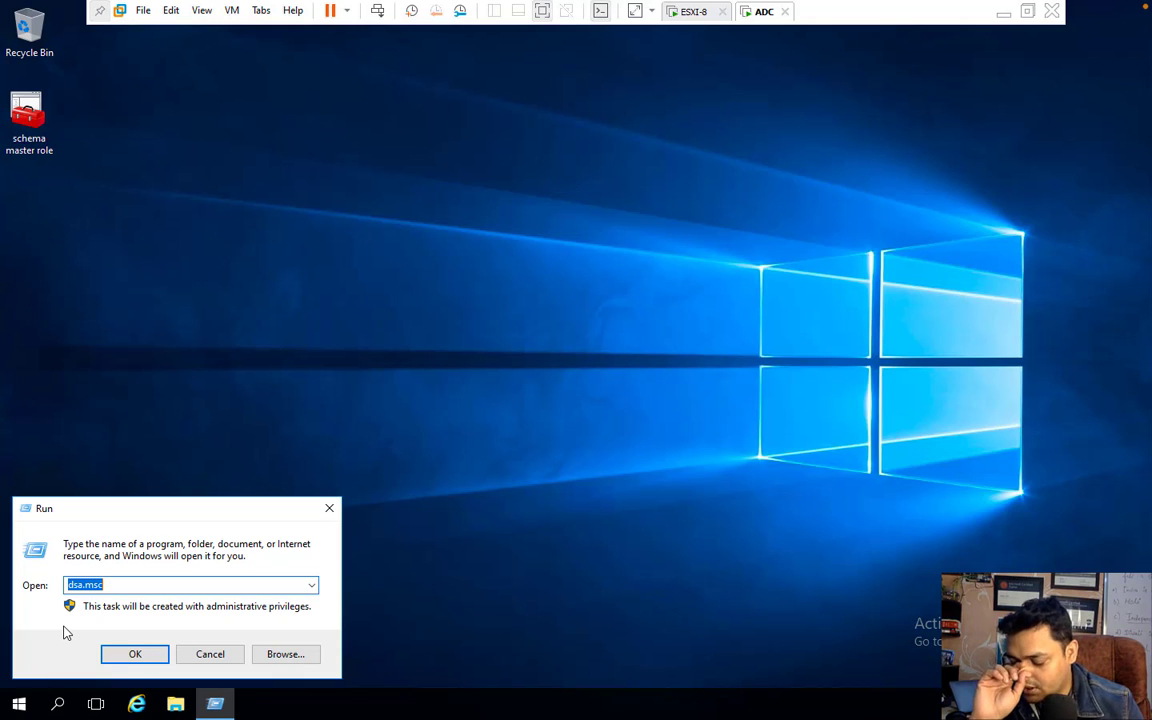
text(dis)
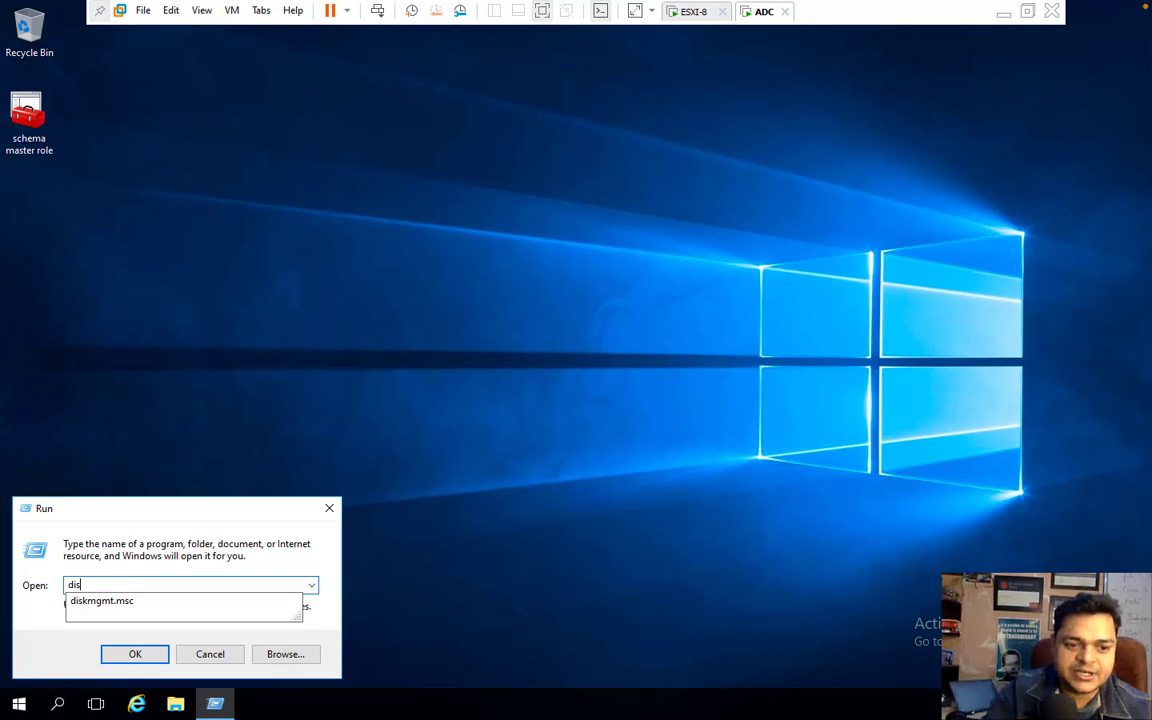
key(Down)
key(Return)
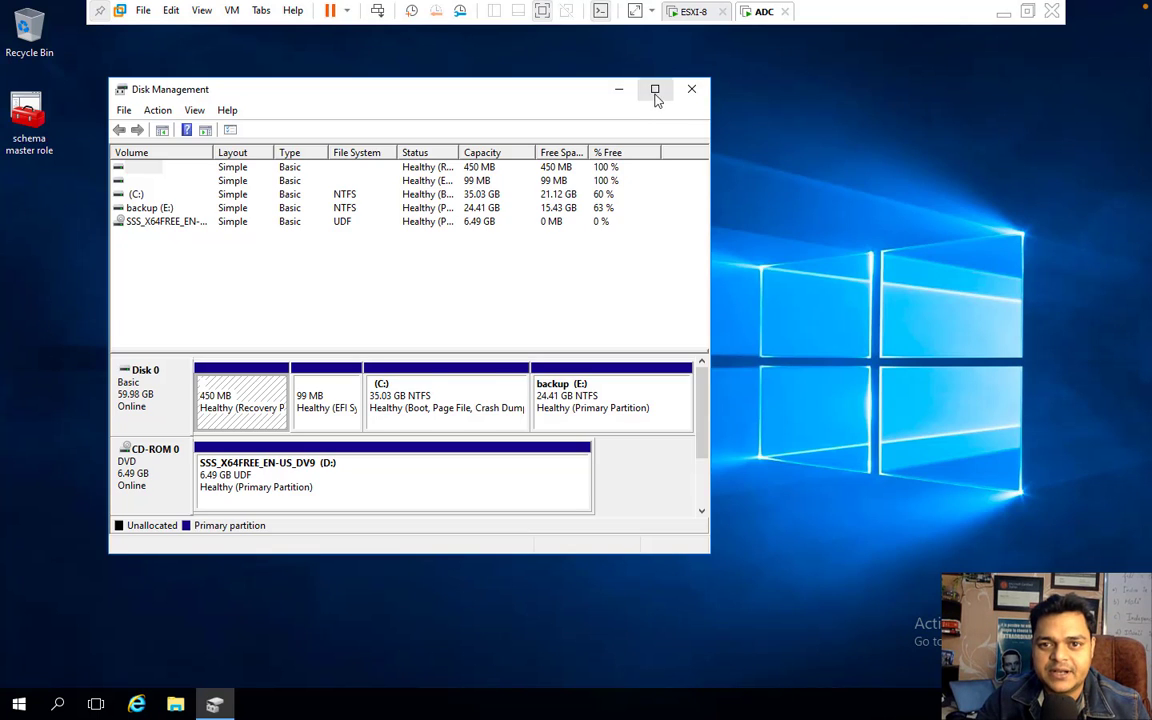
click(655, 89)
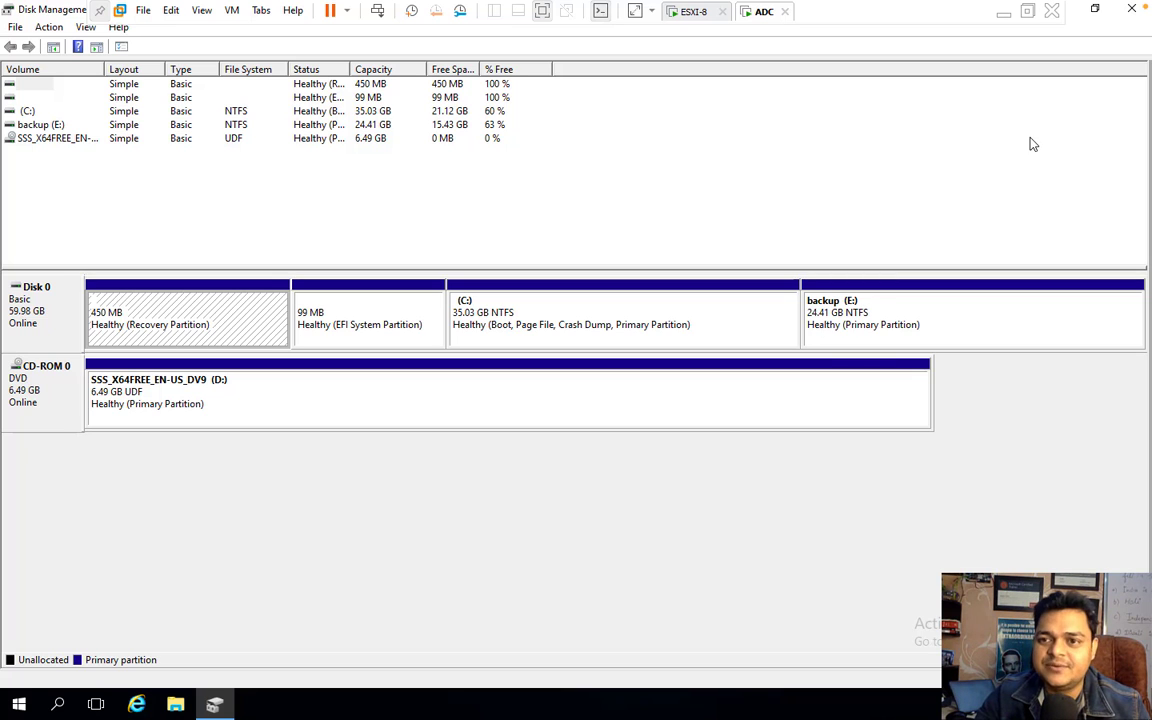
click(1134, 11)
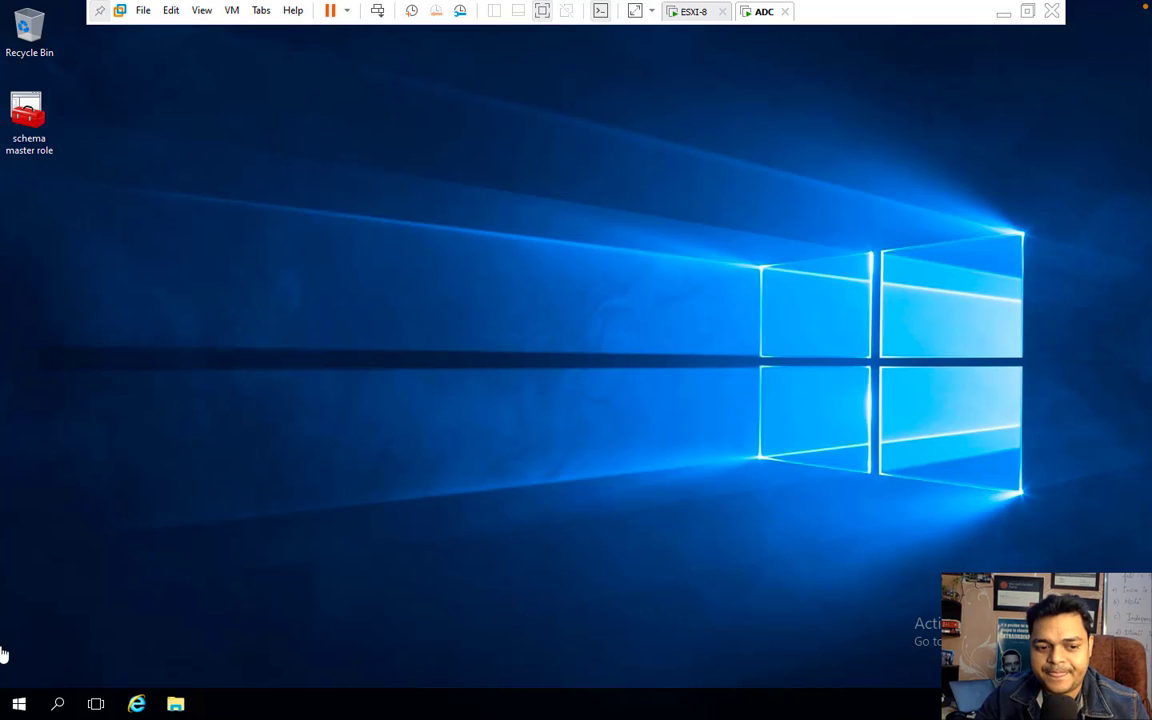
- Run the Add Roles and Features wizard with ADC.class.com as the destination server
click(20, 706)
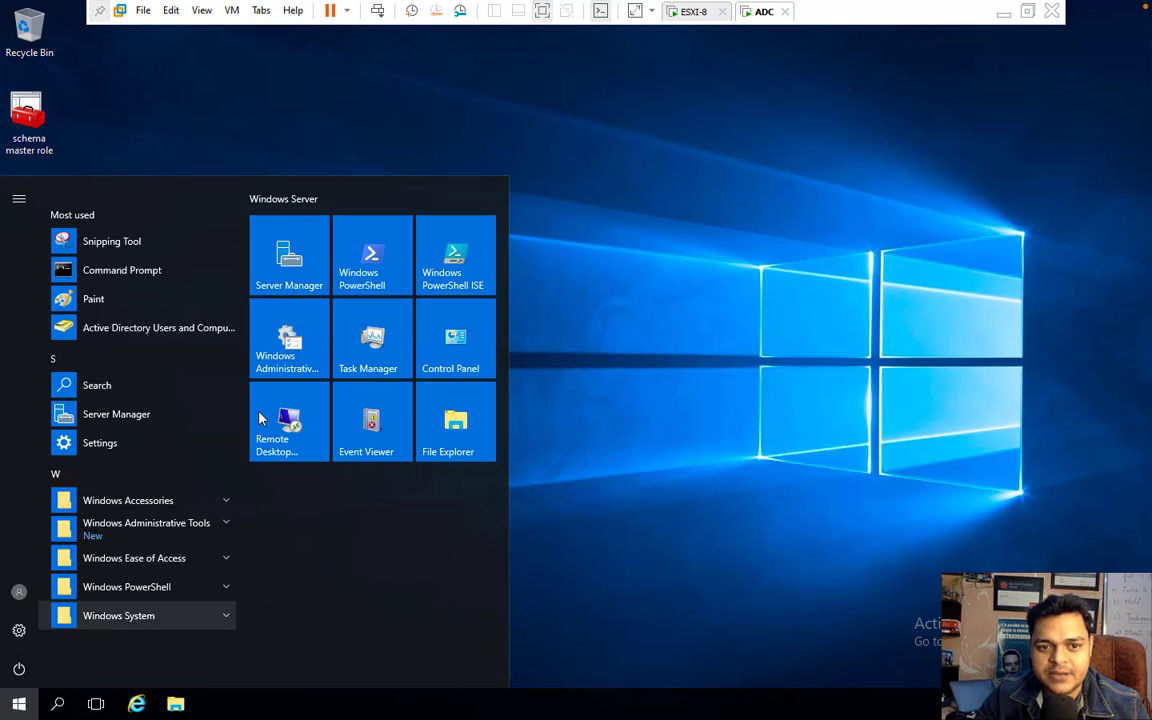
click(310, 282)
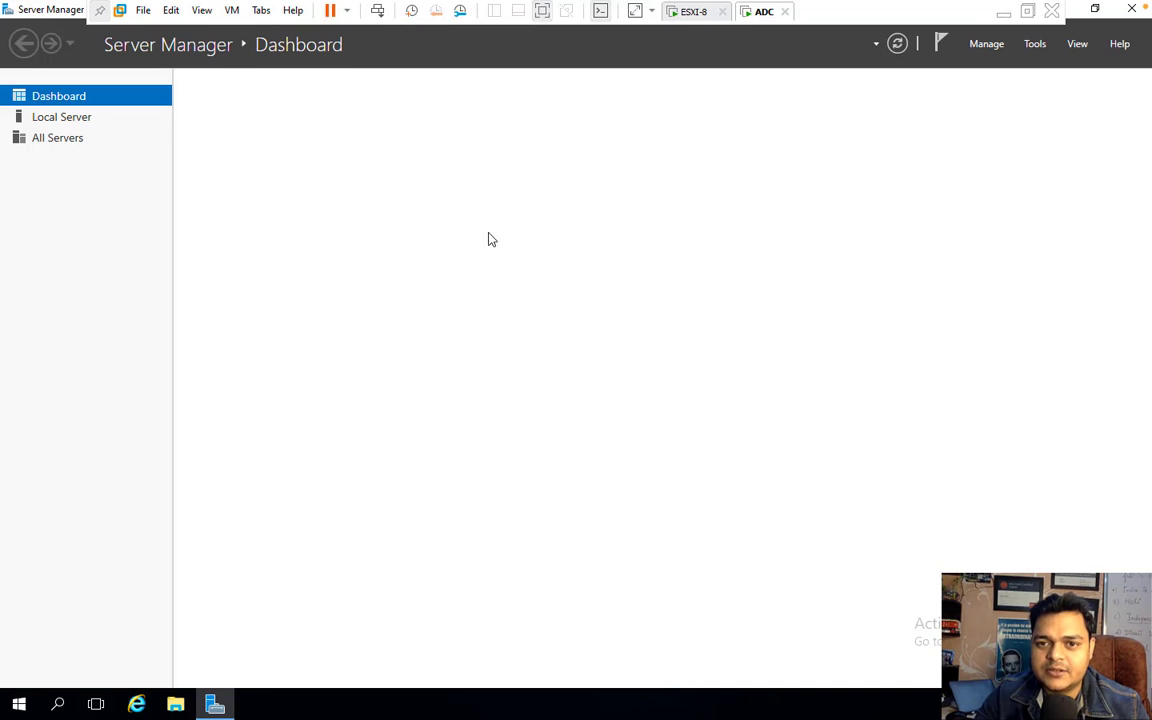
click(490, 199)
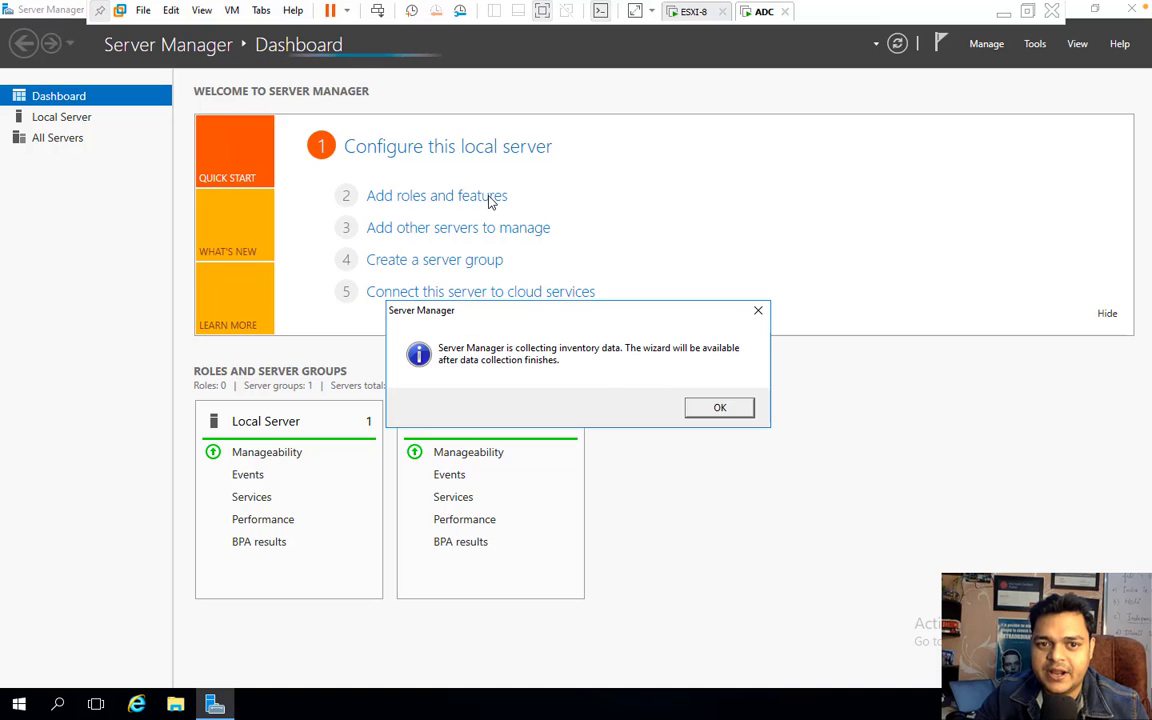
click(722, 406)
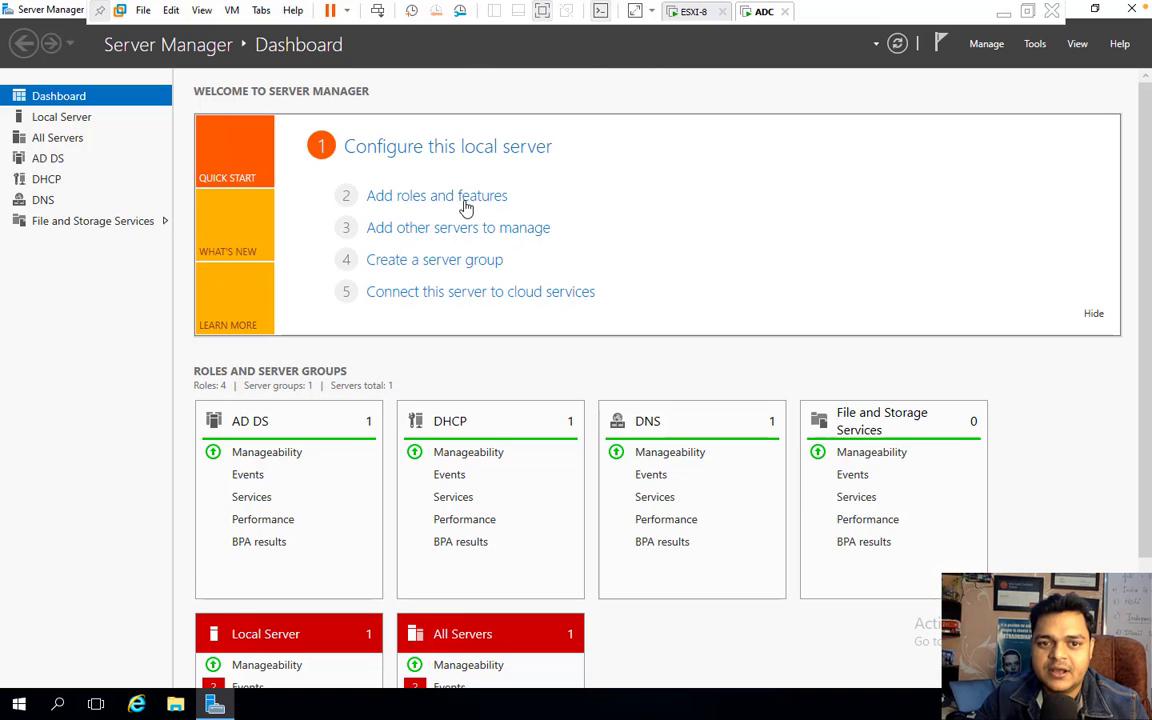
click(392, 197)
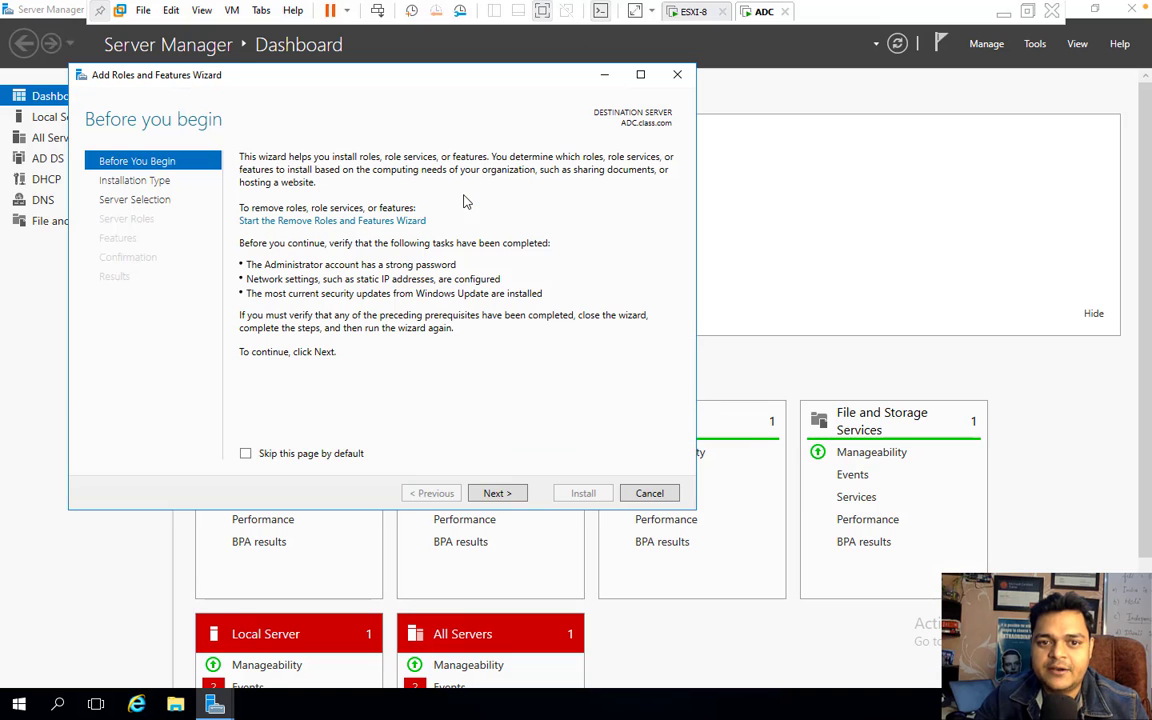
click(496, 490)
click(497, 493)
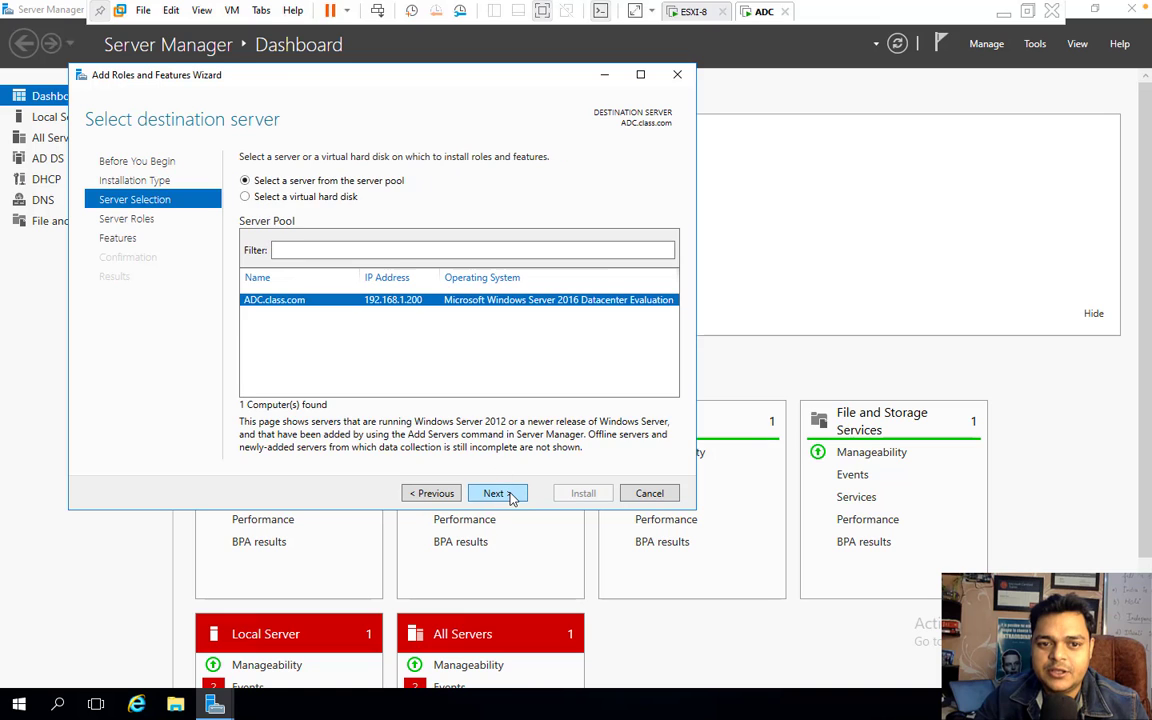
click(500, 495)
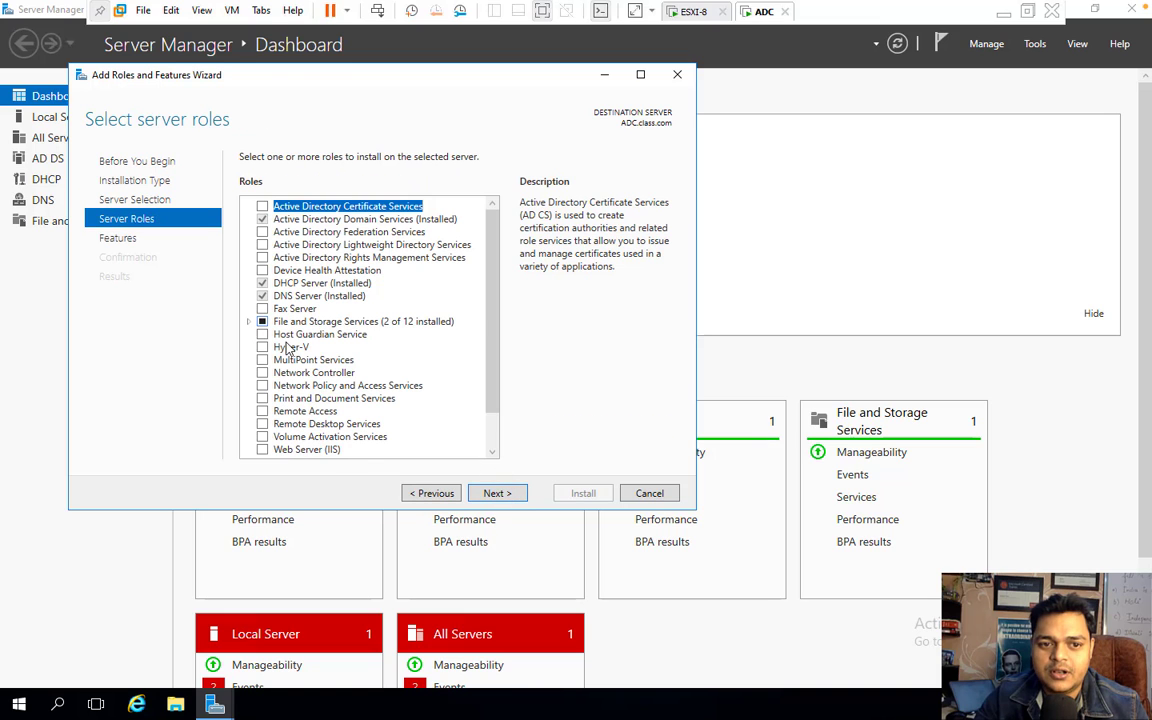
- Select the iSCSI Target Server and Server for NFS roles, including NFS management tools
click(248, 321)
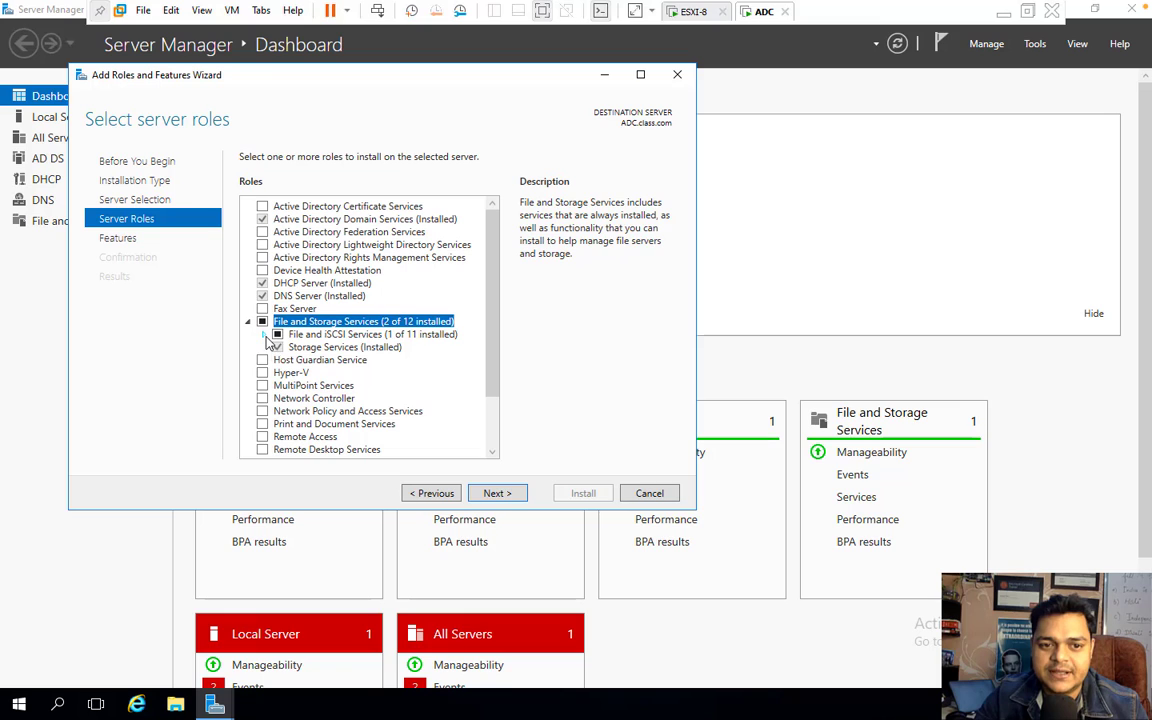
click(263, 334)
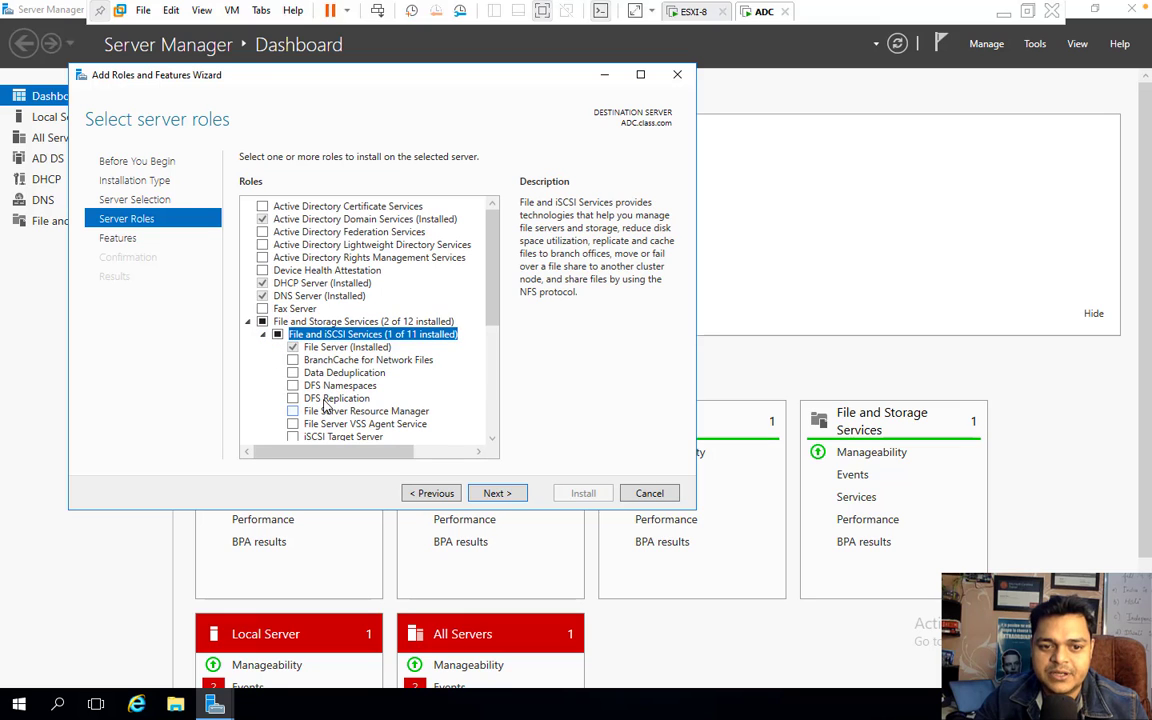
click(494, 440)
click(494, 440)
click(494, 440)
click(494, 440)
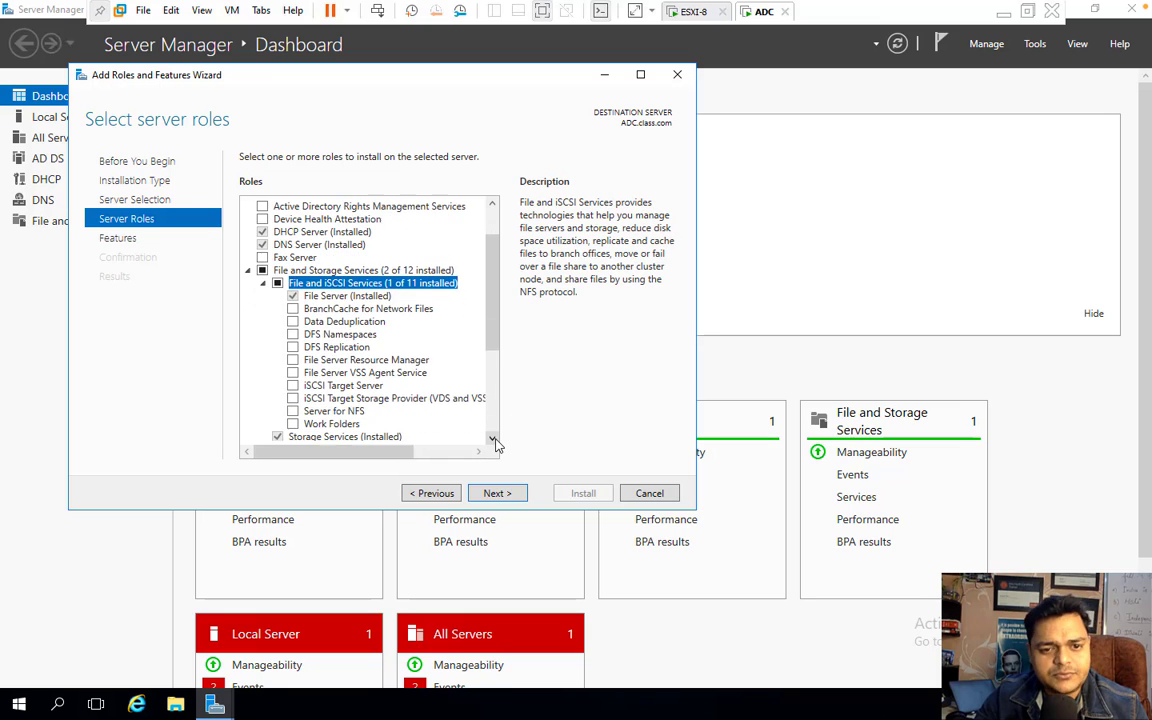
click(293, 386)
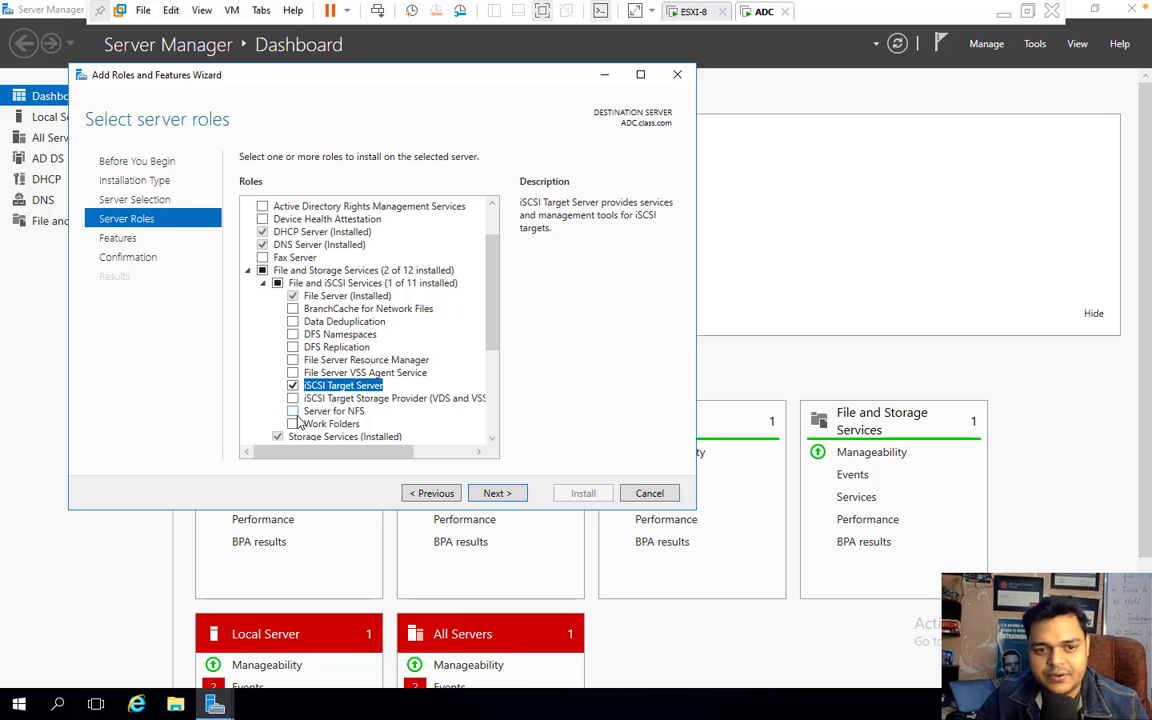
click(293, 412)
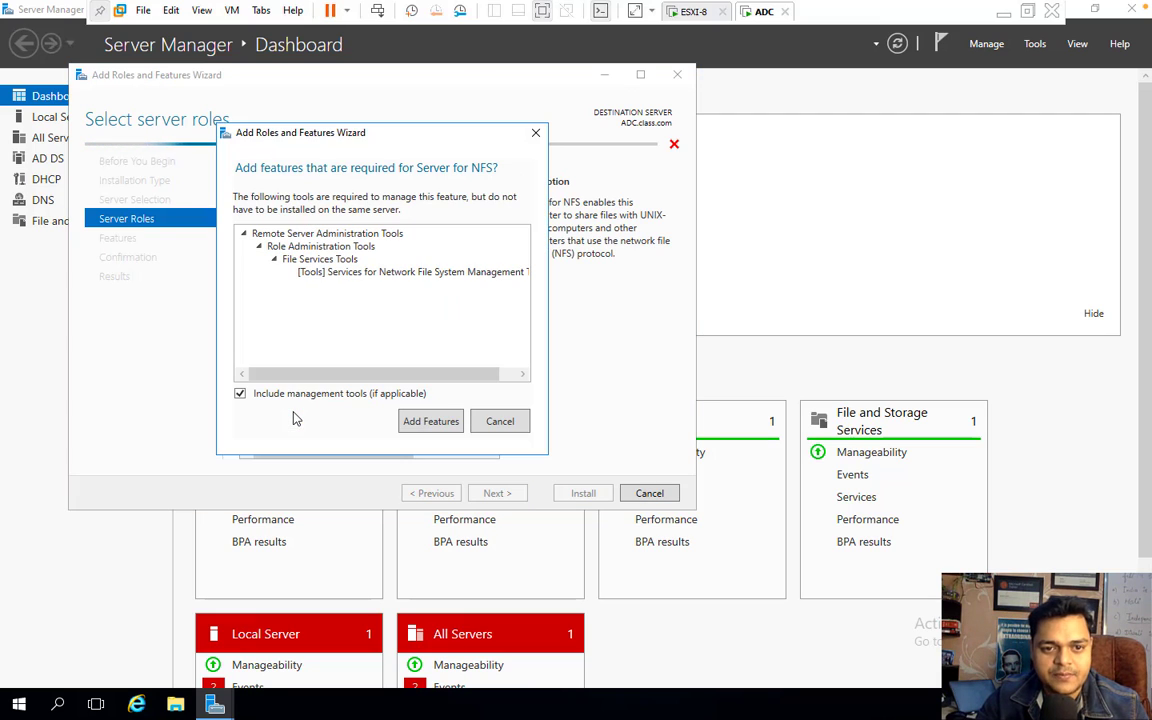
click(428, 419)
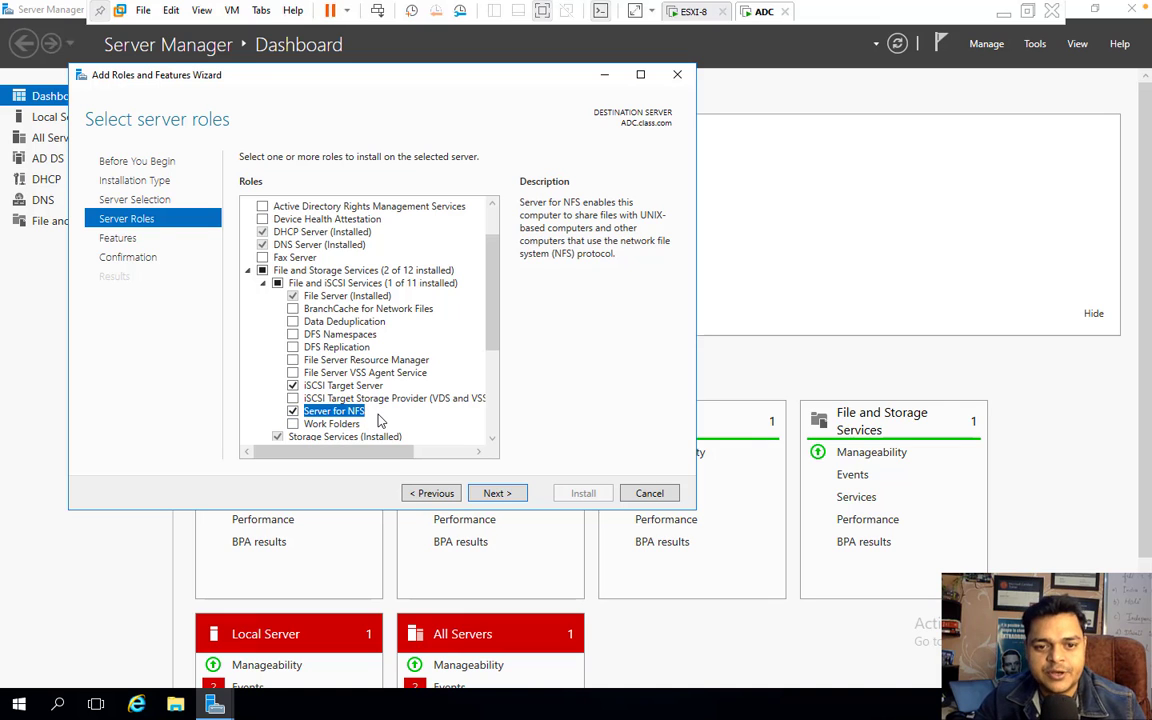
- Install the selected roles and minimise the VM to the host desktop
click(497, 493)
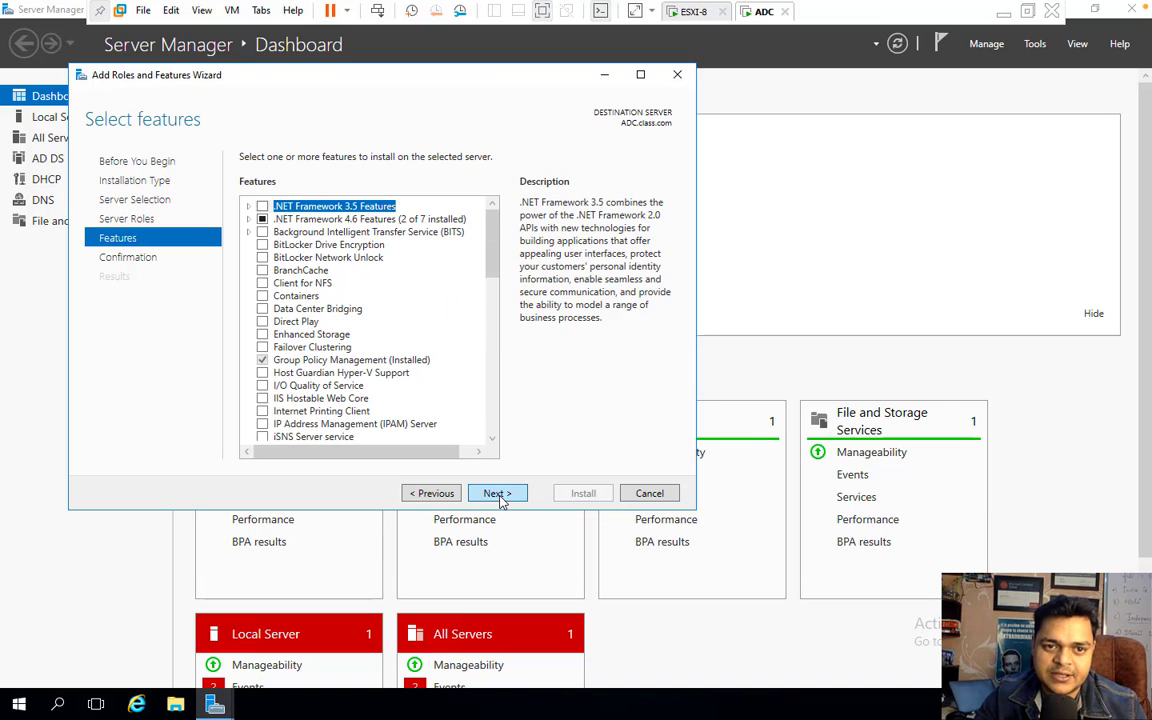
click(498, 494)
click(584, 494)
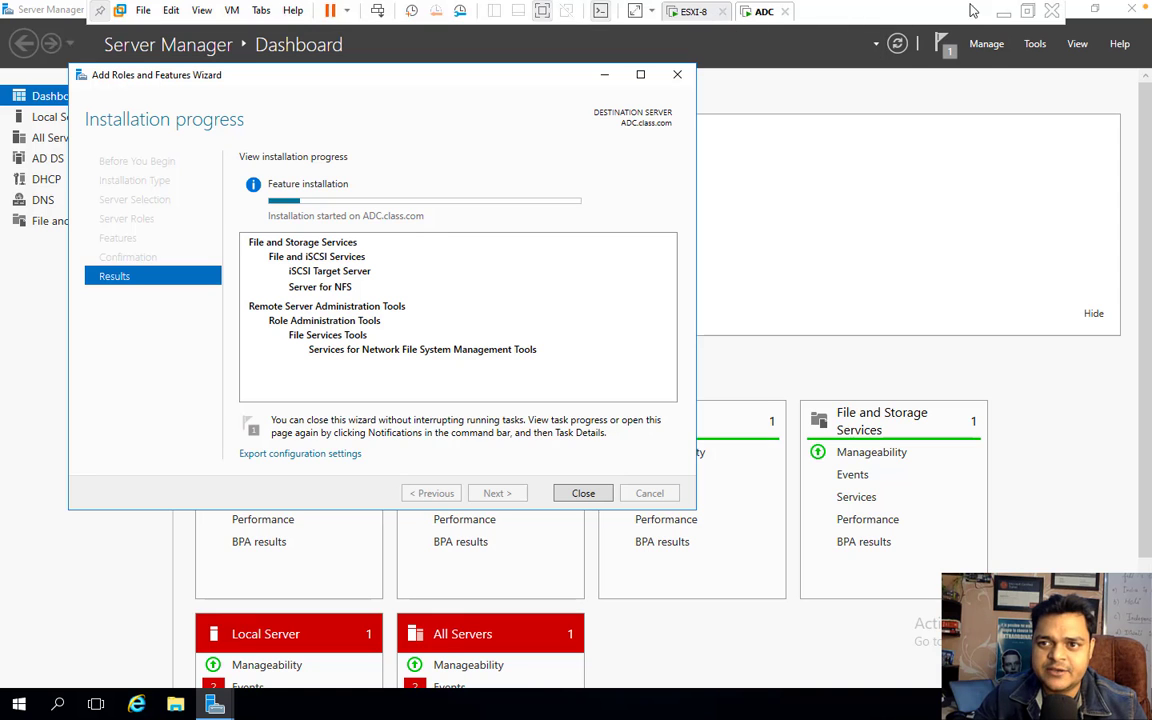
click(1004, 12)
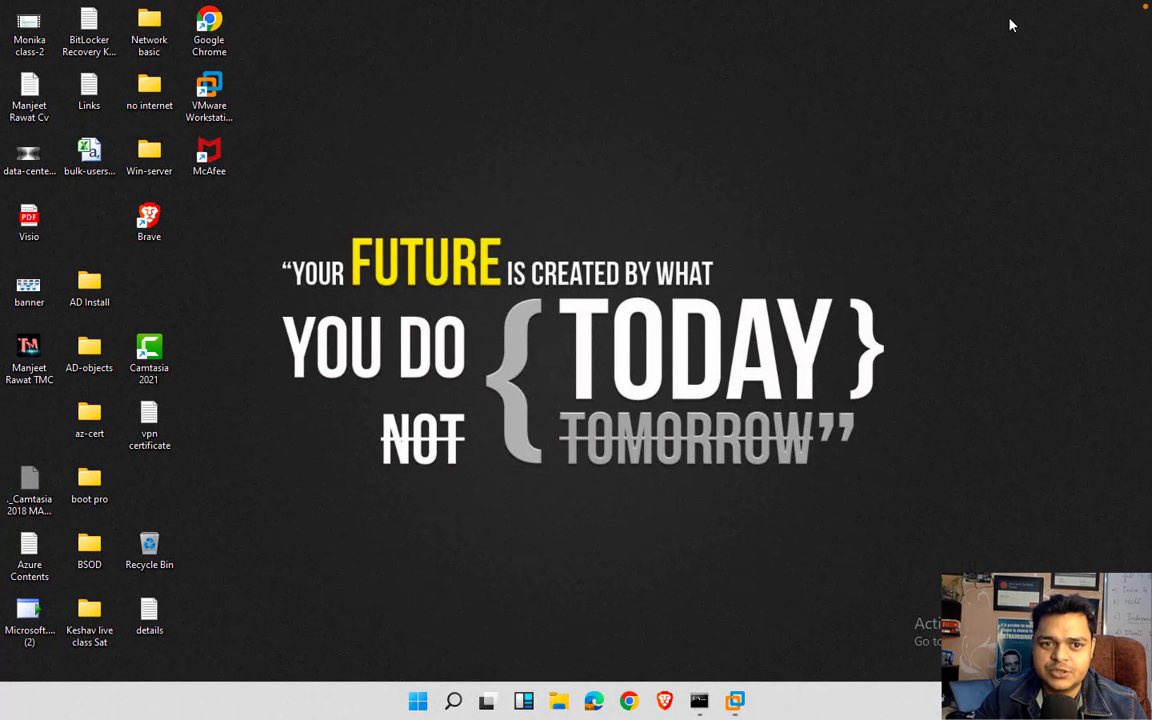
- Browse to 192.168.1.9 in Chrome, bypassing the certificate warning
click(628, 700)
click(378, 392)
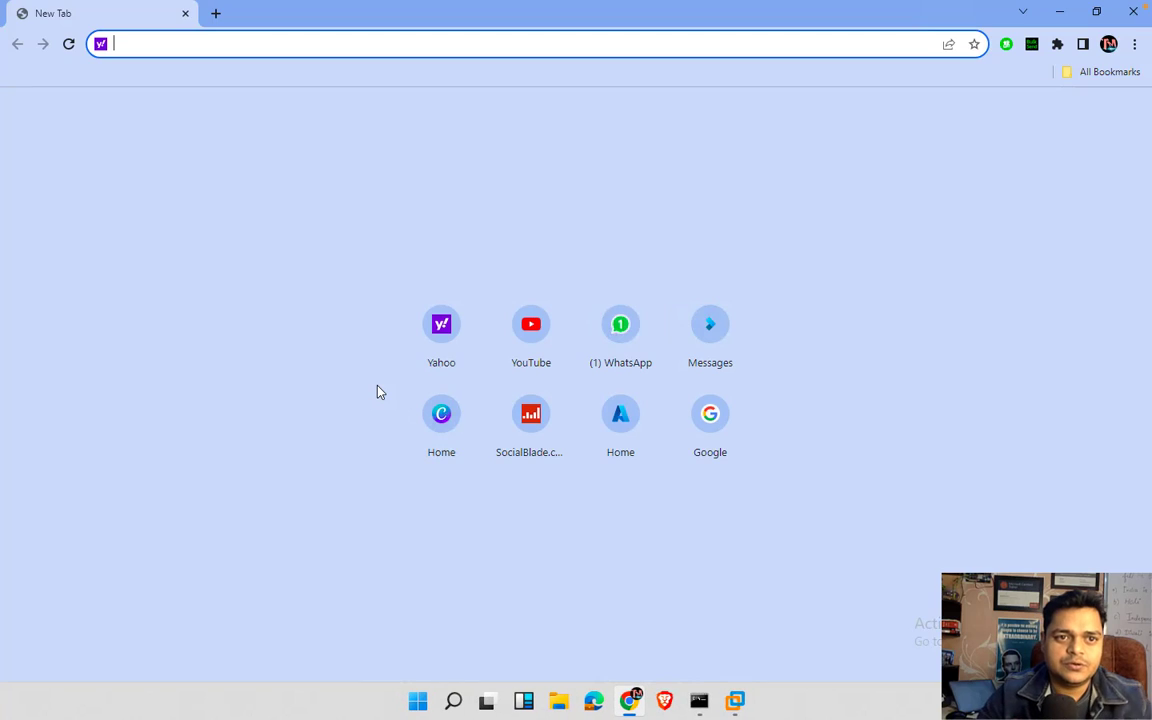
text(192.1)
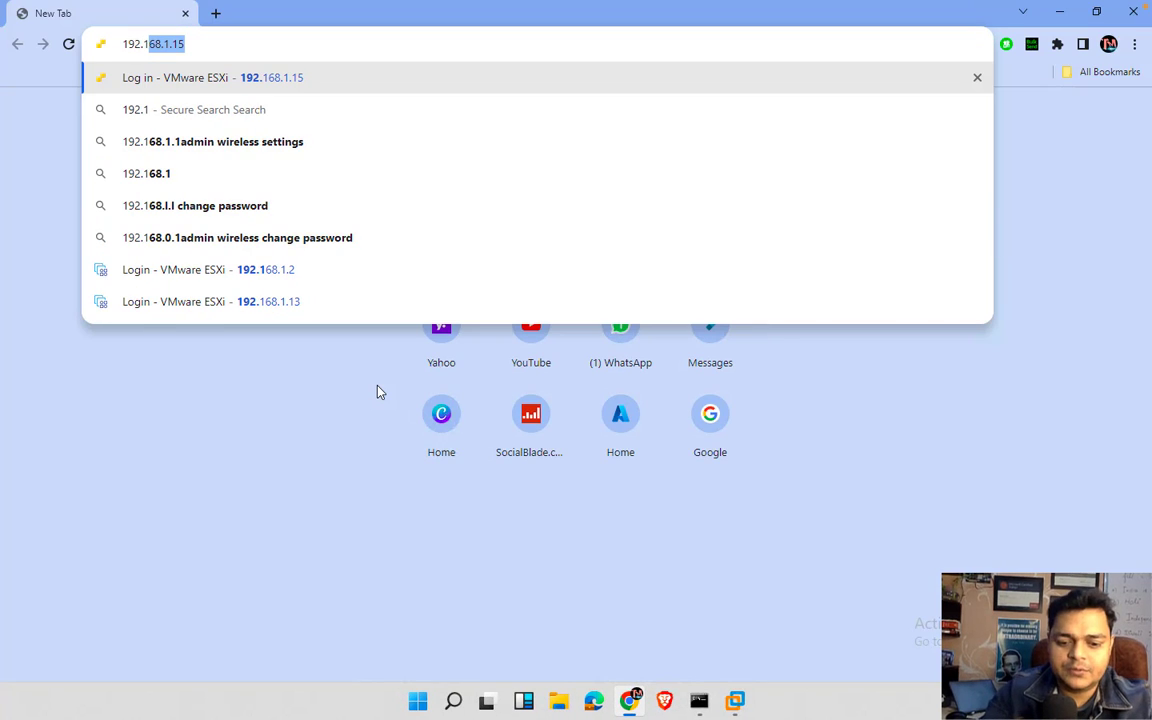
text(68.1.)
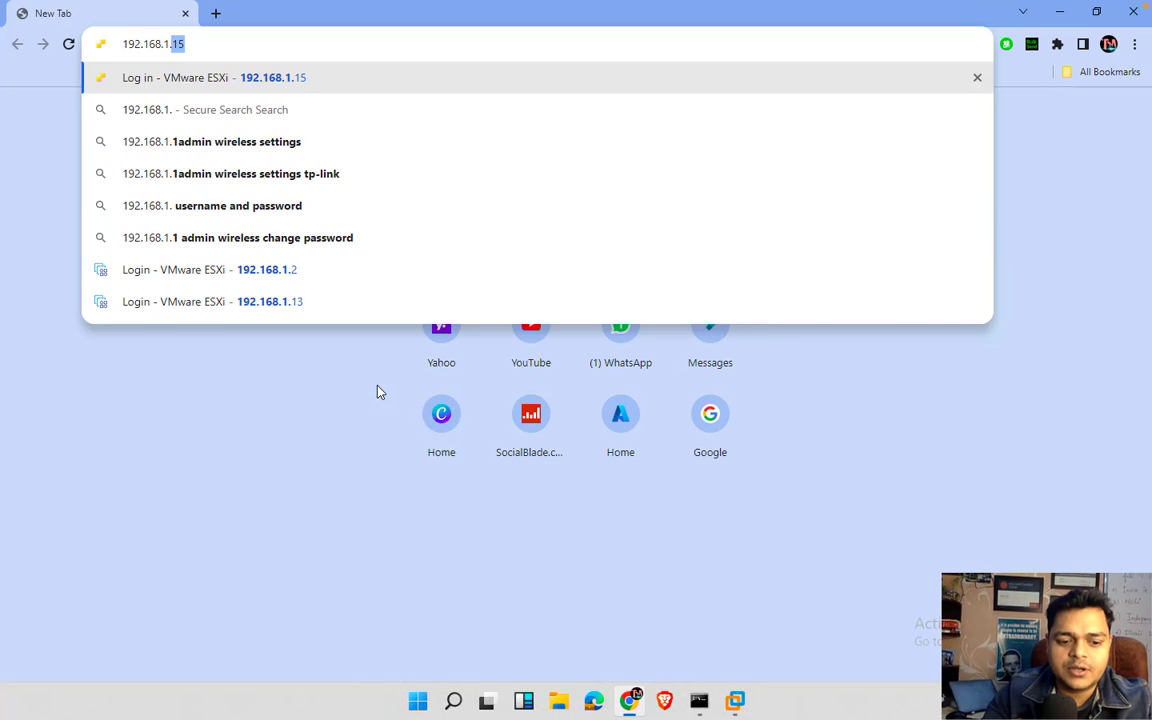
text(9)
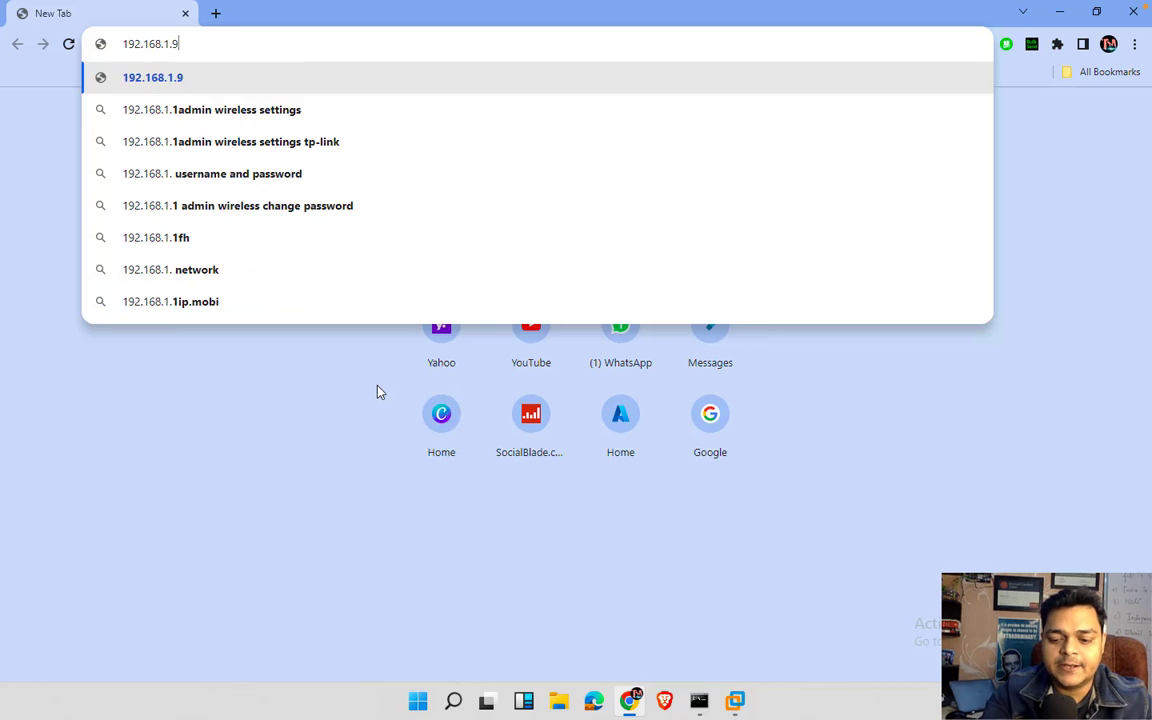
key(Return)
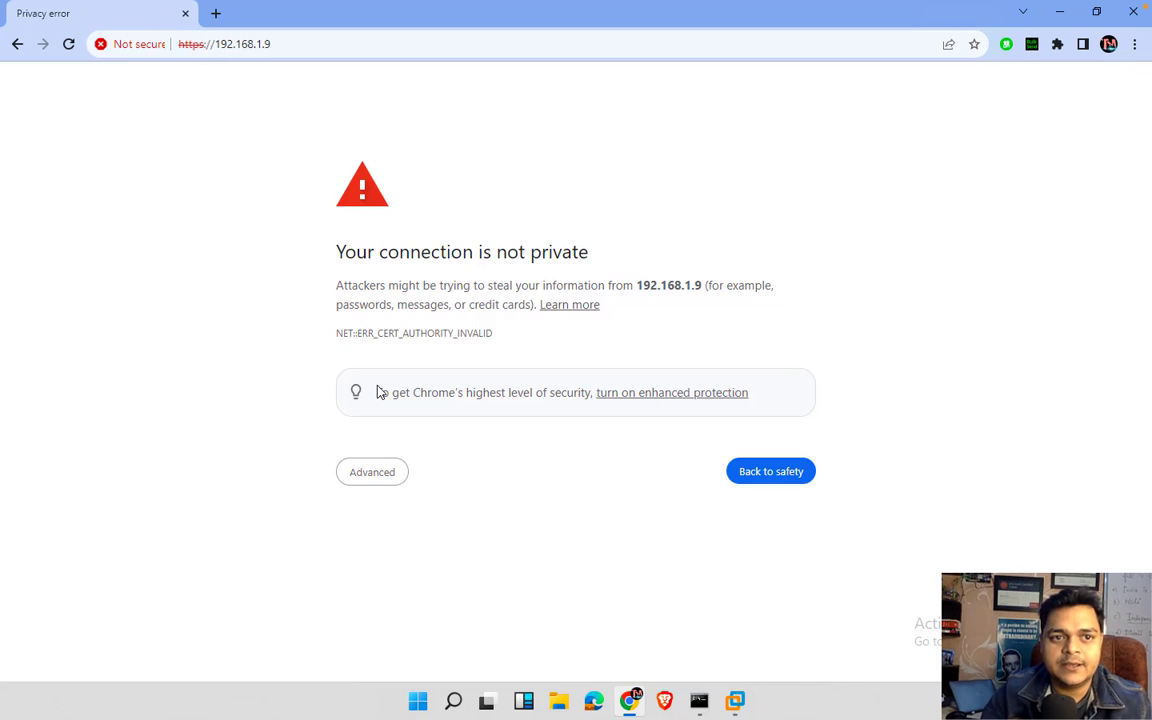
click(388, 471)
click(413, 596)
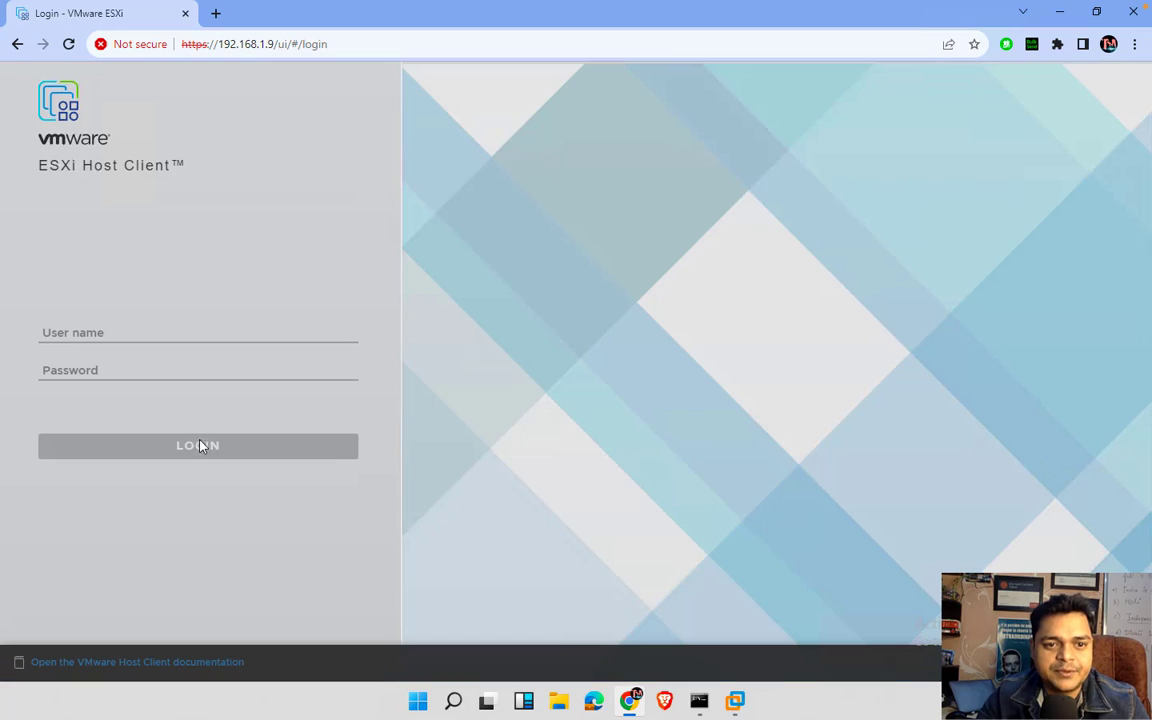
- Log in to the ESXi Host Client as root with the account password
click(141, 340)
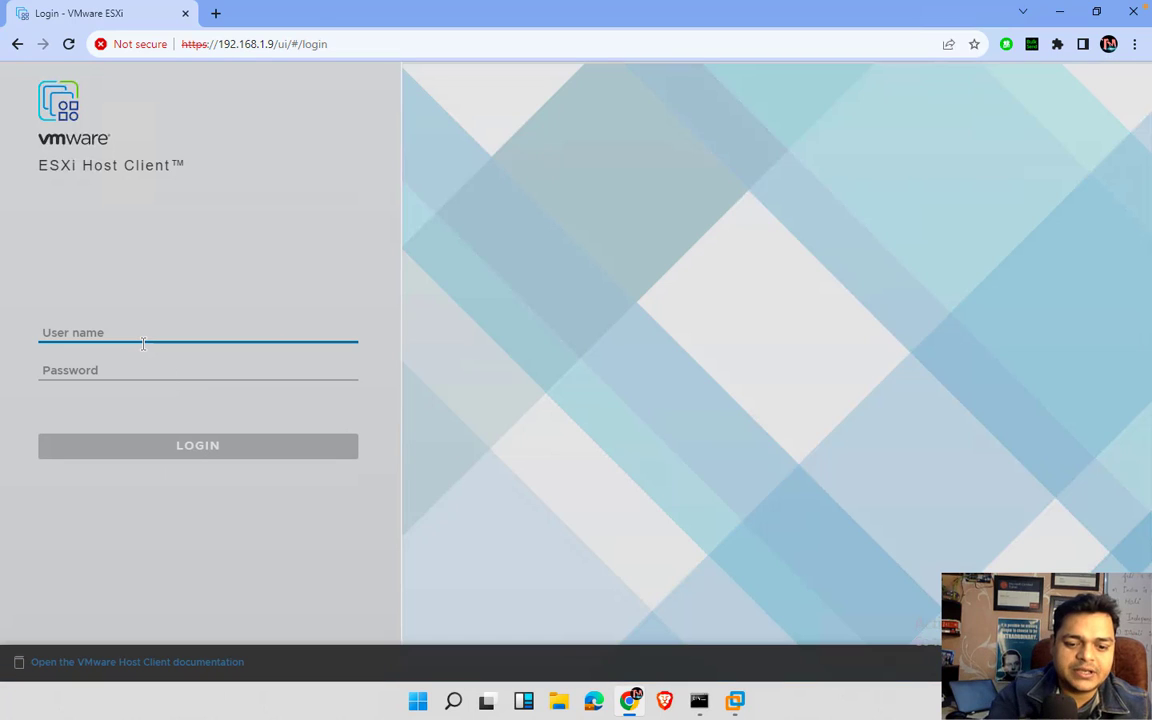
text(root)
key(Tab)
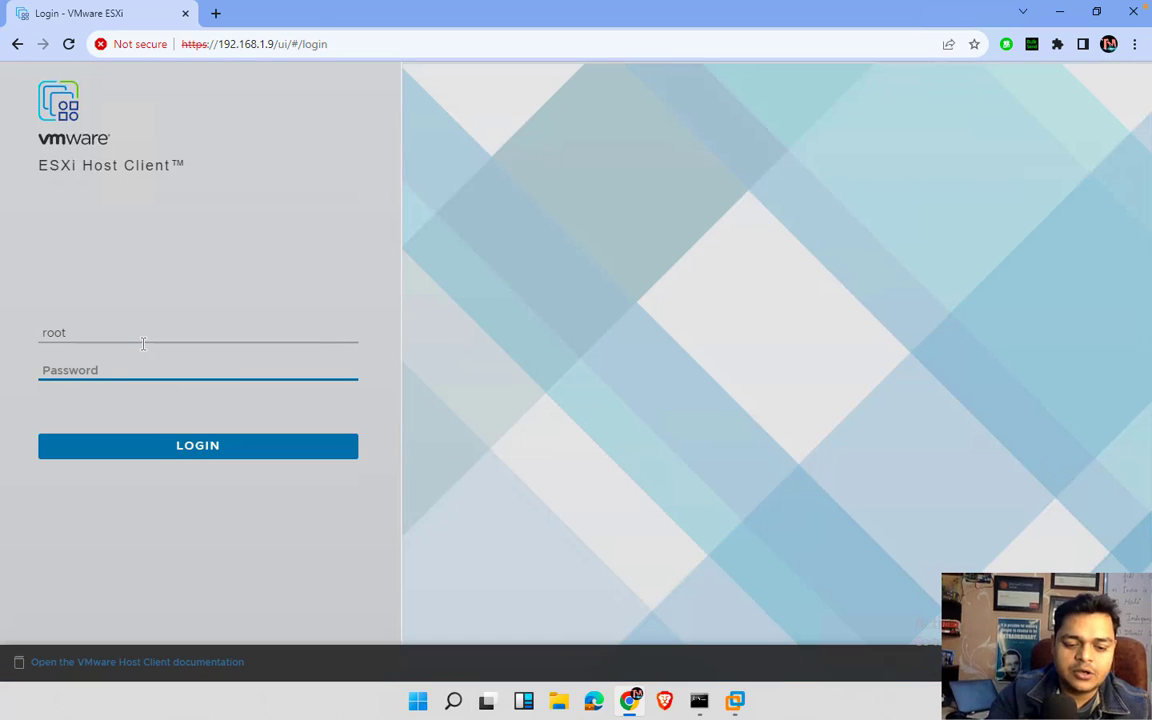
text(******)
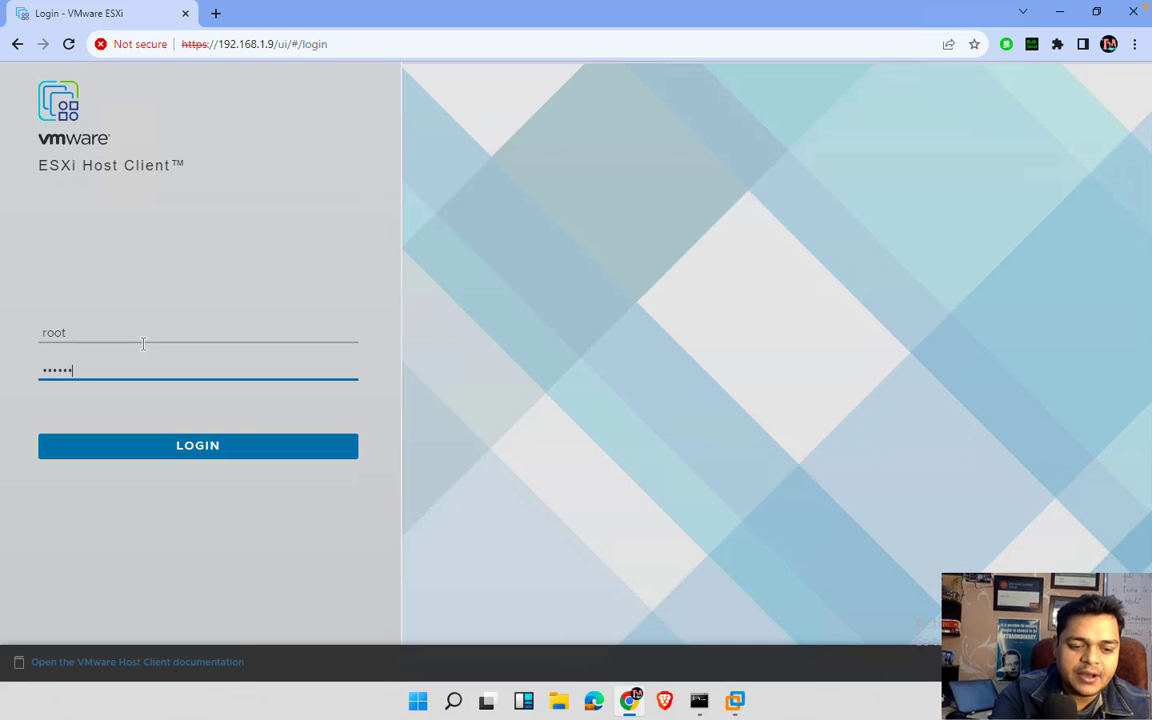
key(Return)
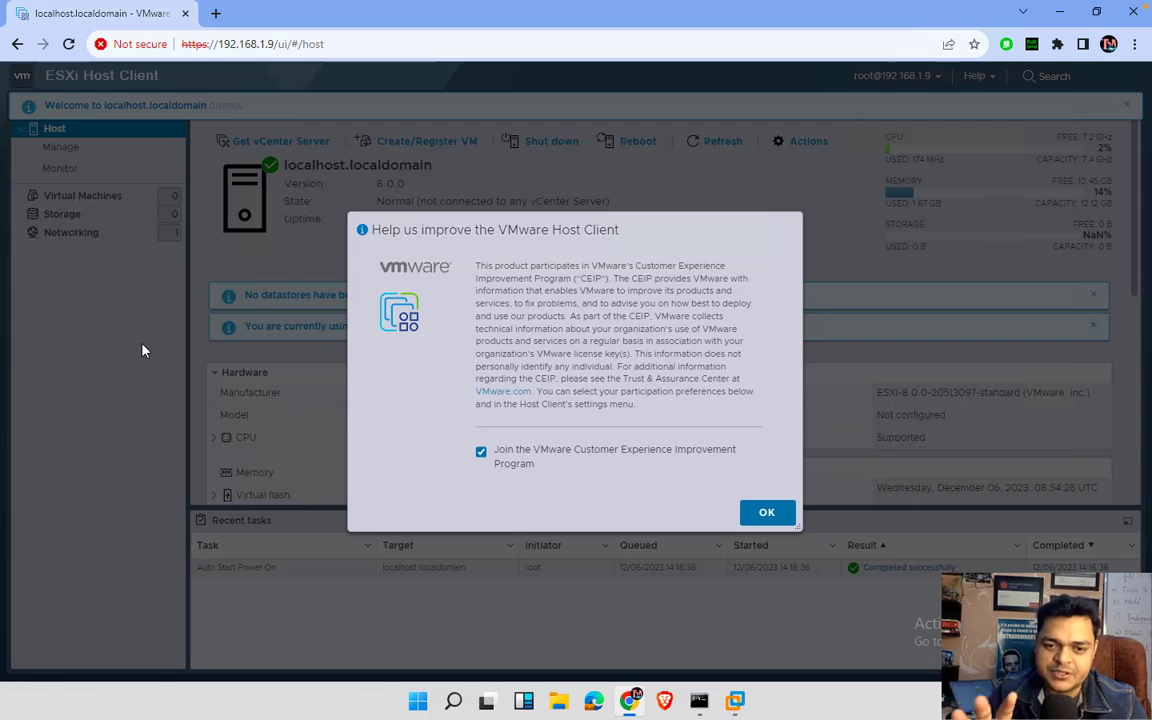
- Dismiss the CEIP prompt and both notice banners, then view the Storage datastores page
click(768, 513)
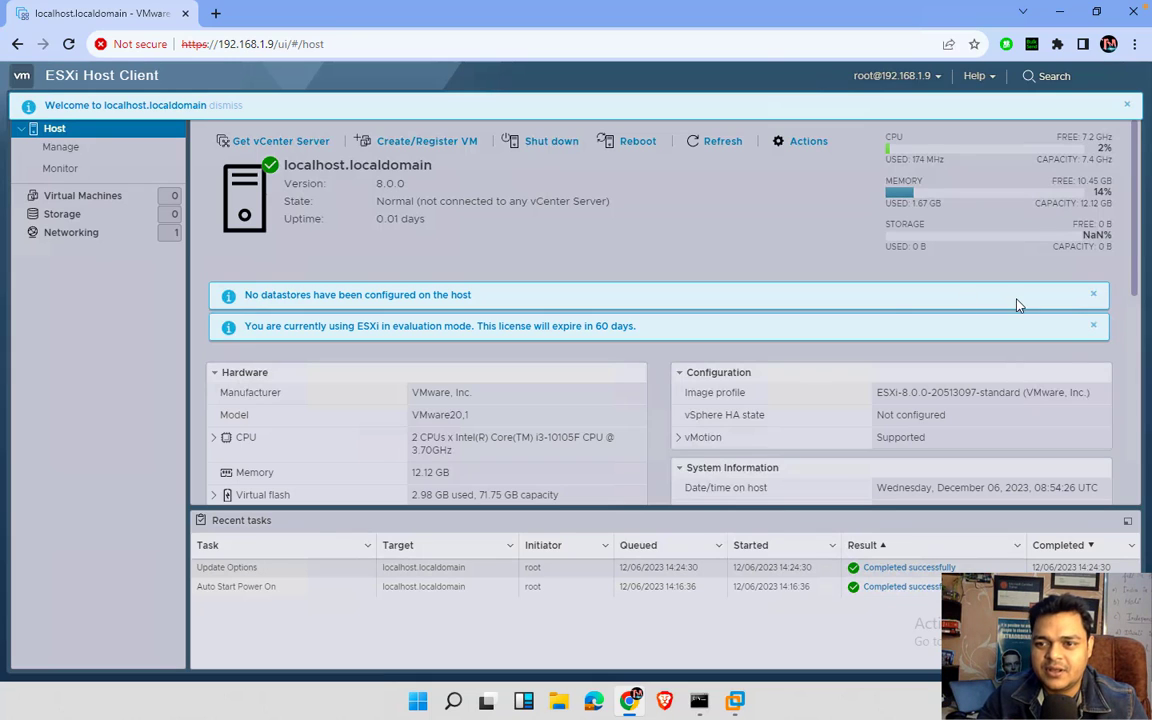
click(1093, 295)
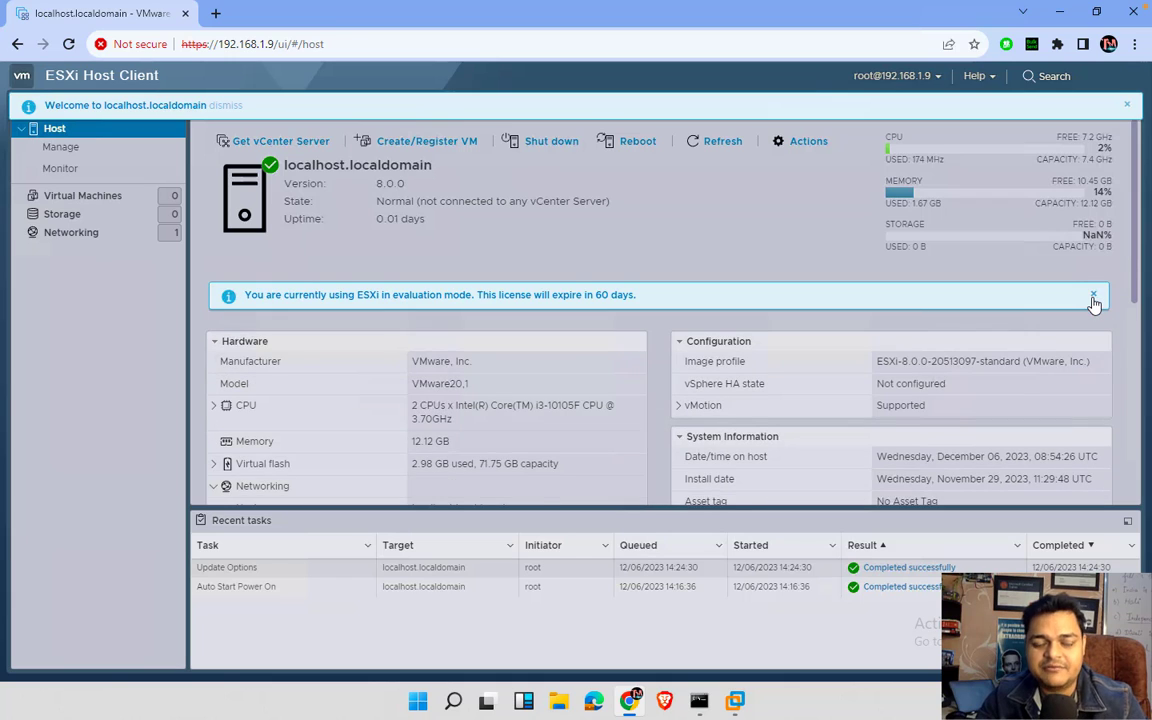
click(1094, 298)
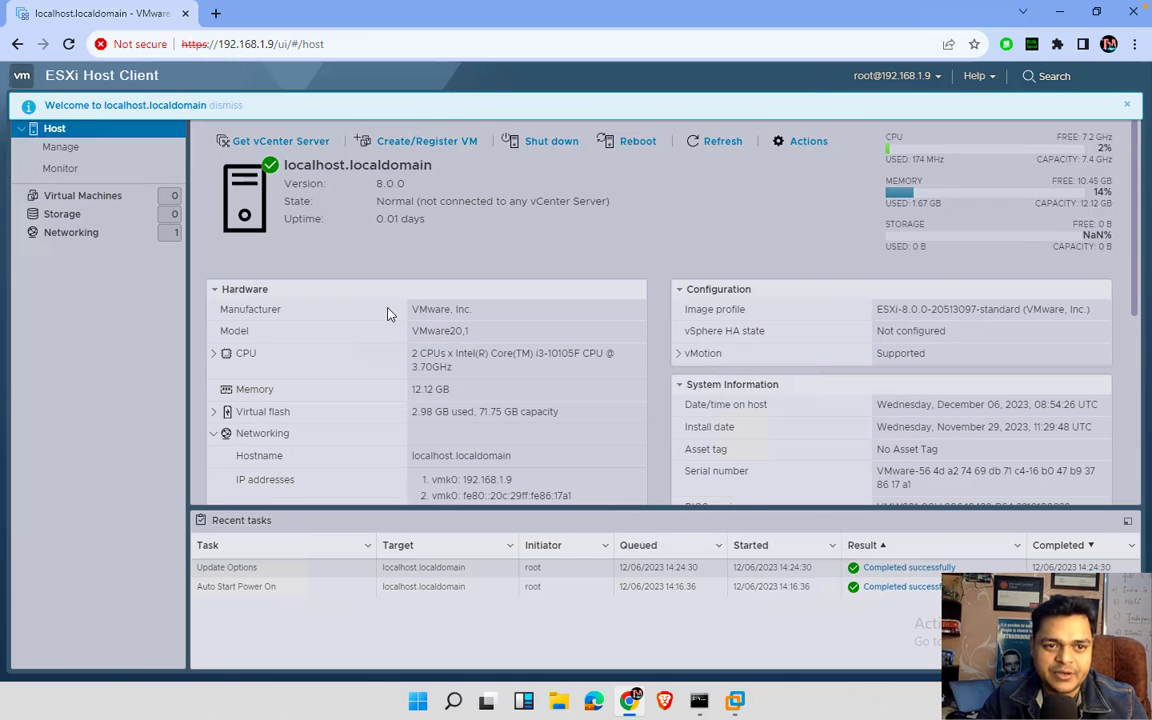
click(78, 216)
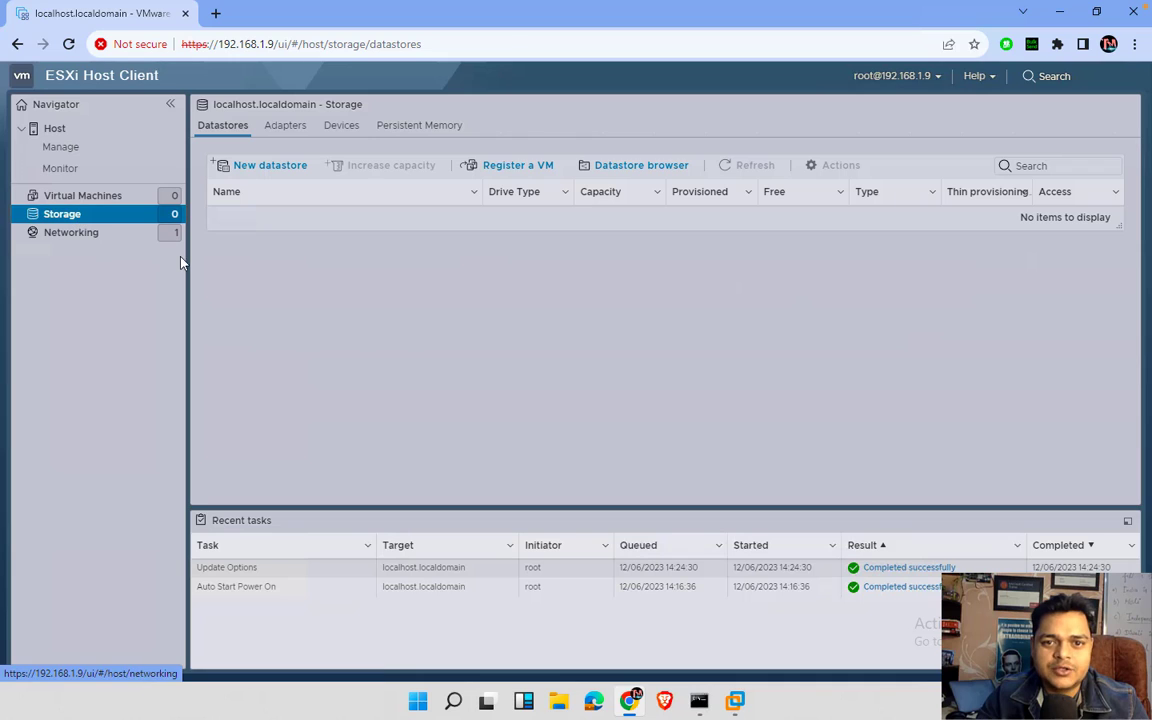
- Start a new virtual machine named Win-10 with Microsoft Windows 10 (64-bit) guest OS
click(108, 197)
click(279, 145)
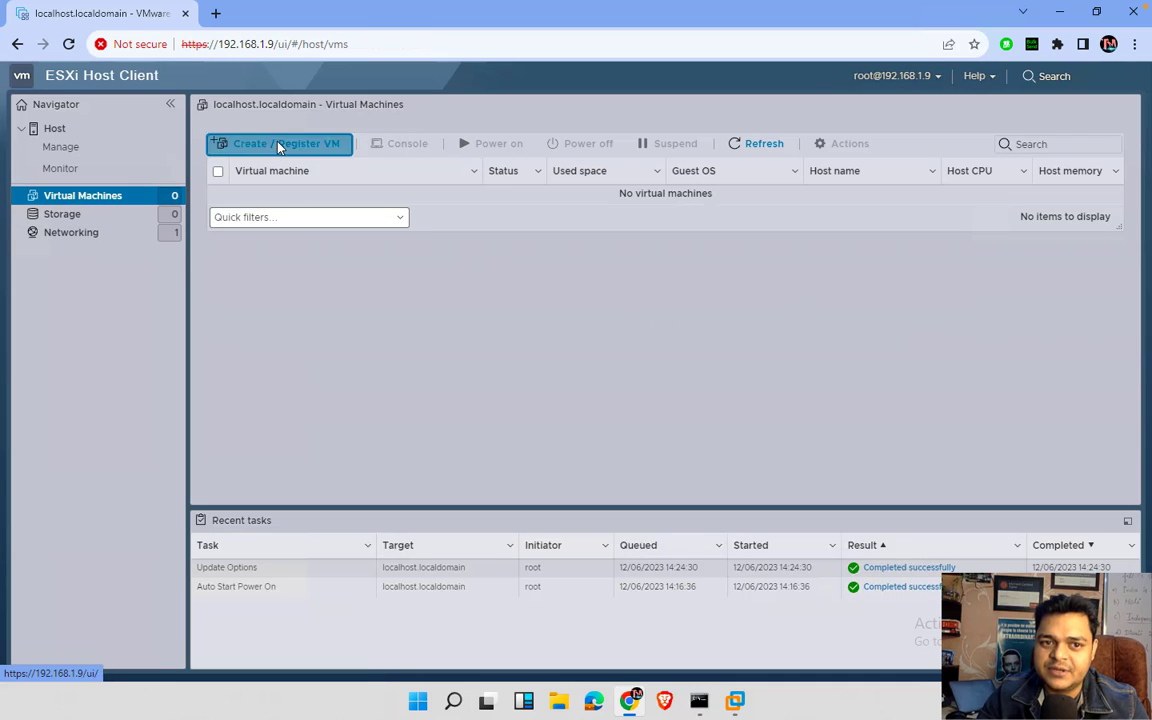
click(840, 592)
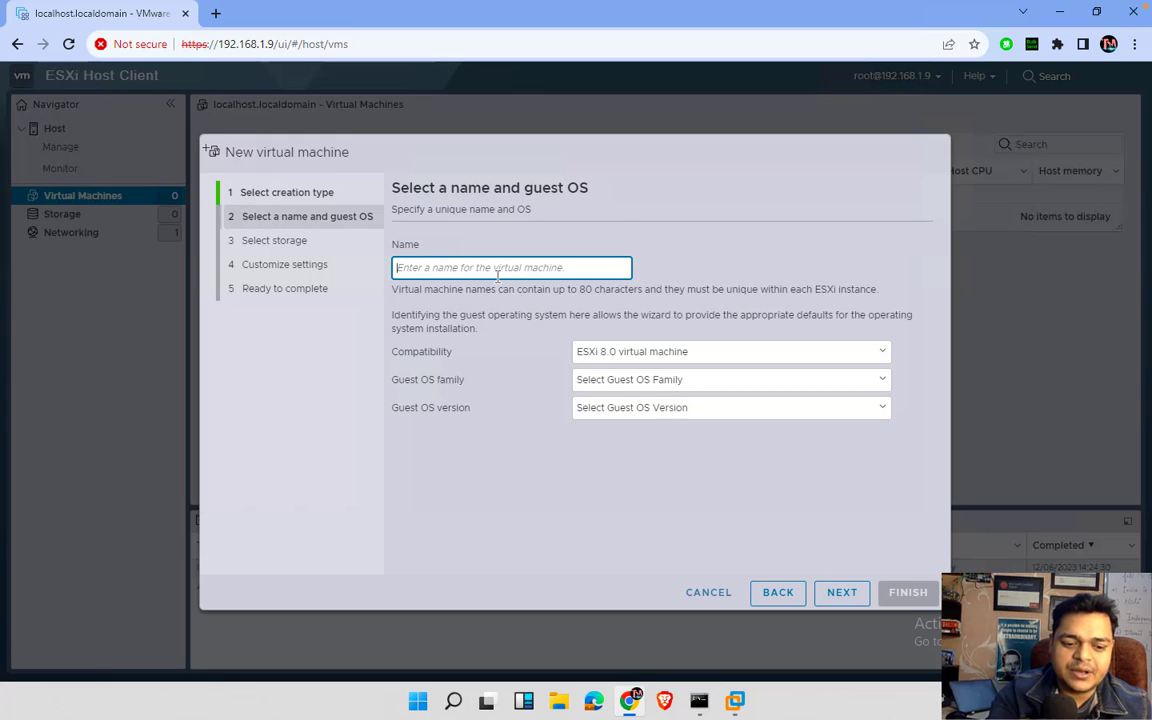
text(Win-10)
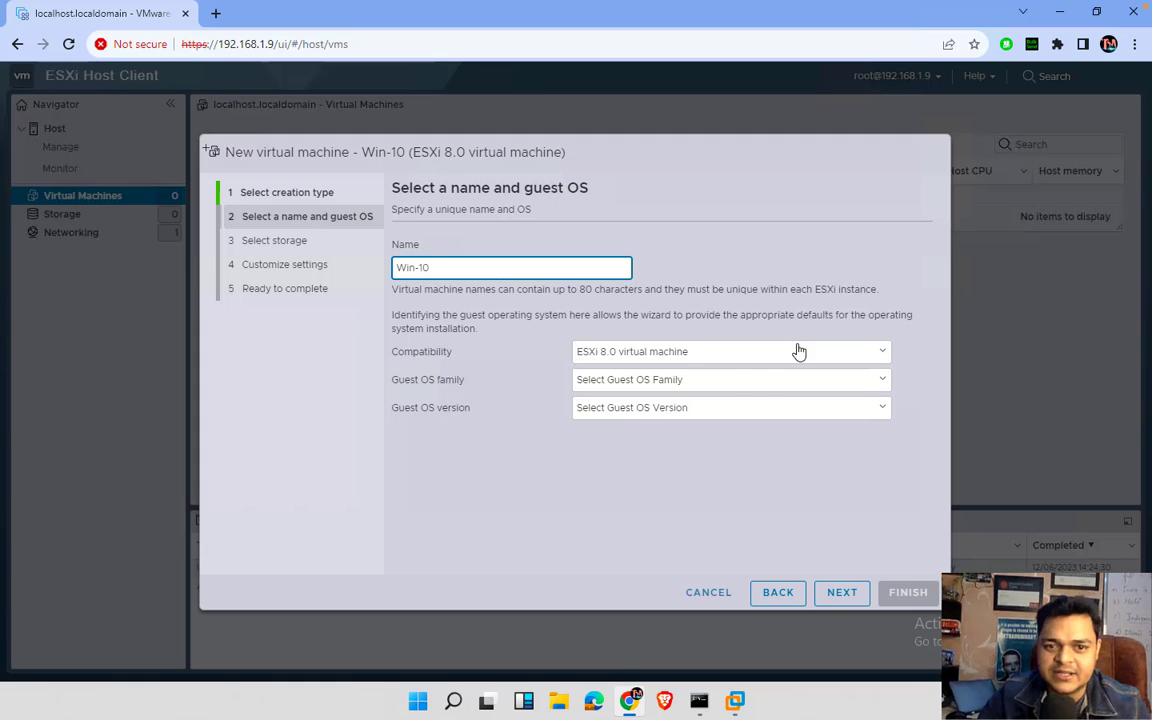
click(740, 382)
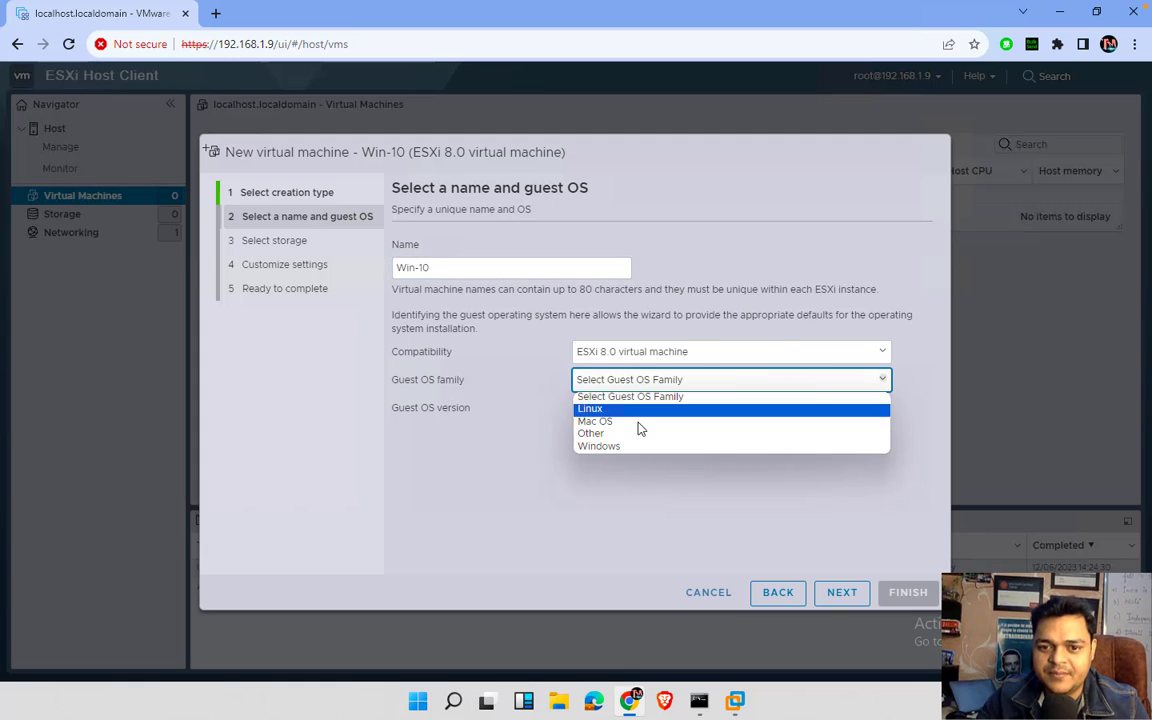
click(638, 447)
click(661, 412)
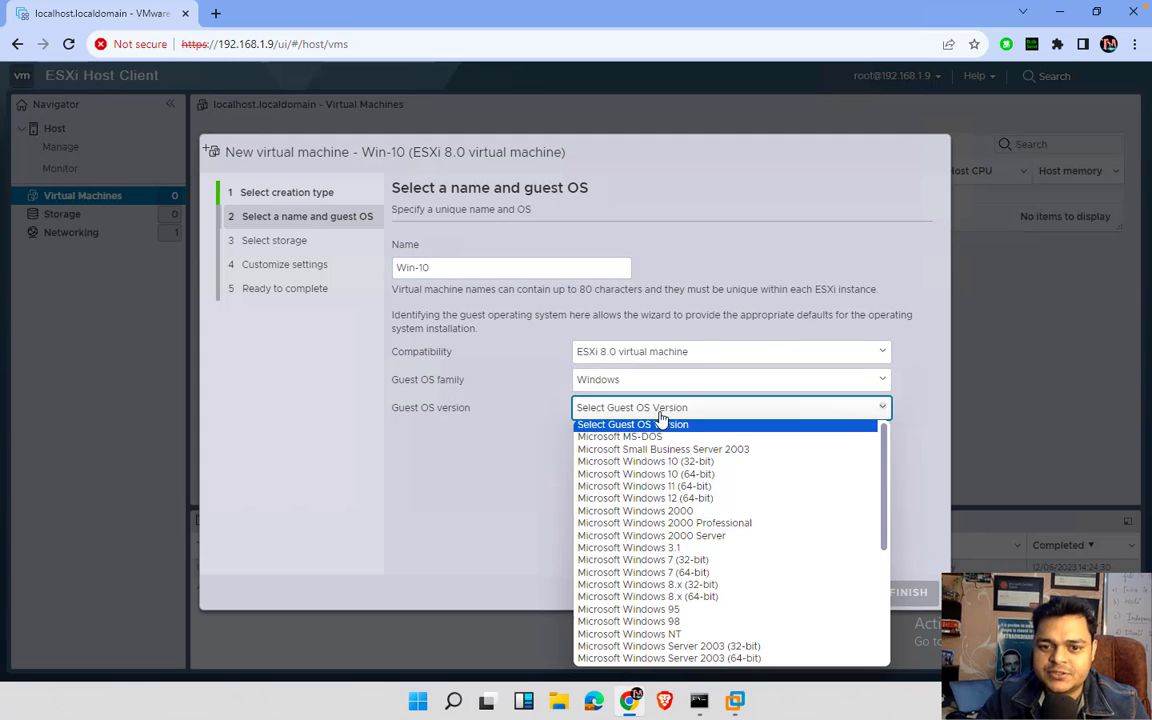
click(700, 476)
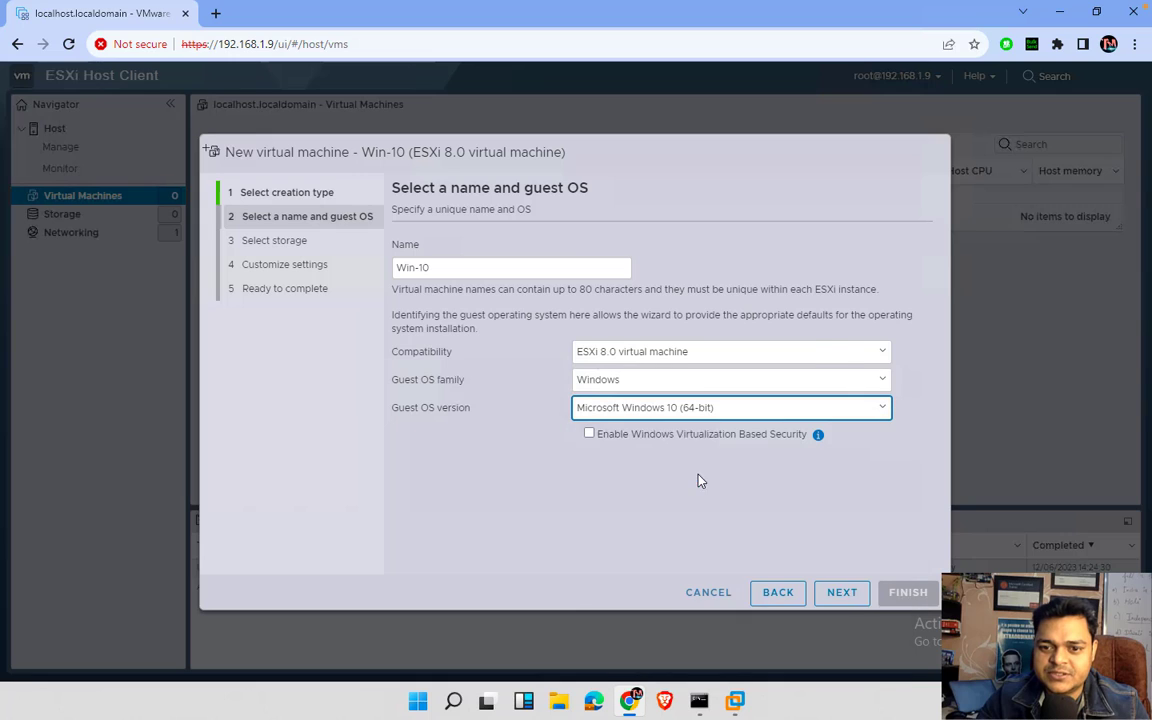
- Find no datastore at the storage step, back out and cancel the wizard
click(850, 600)
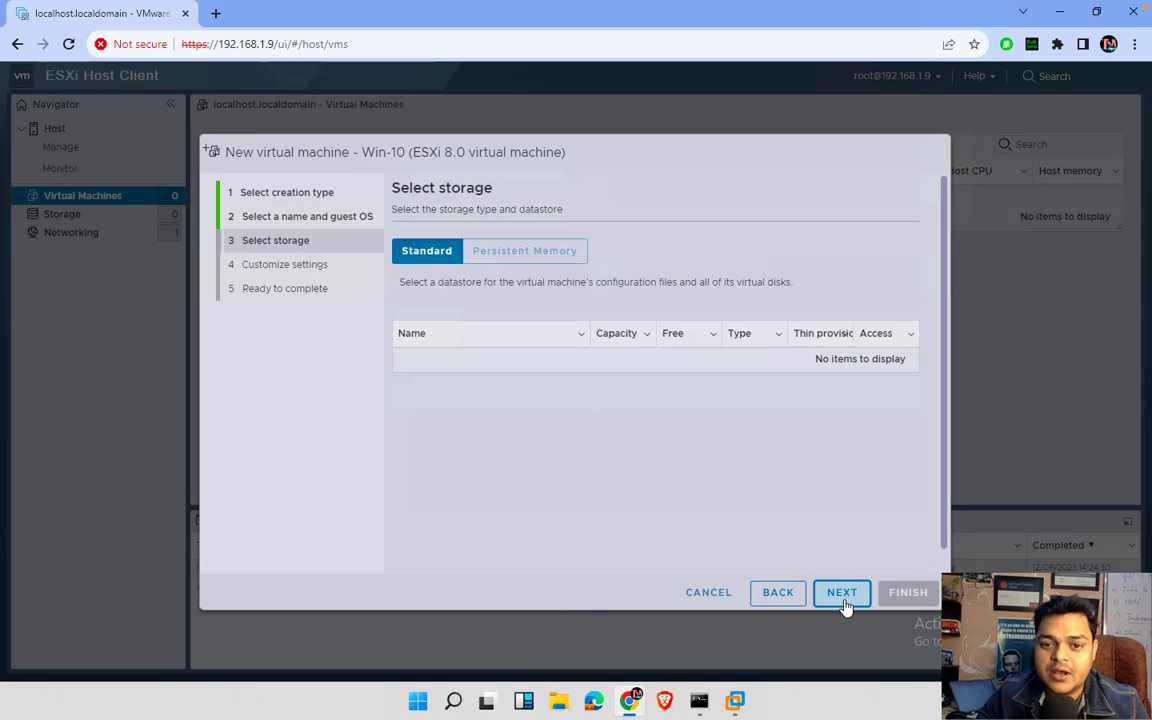
click(845, 603)
click(922, 188)
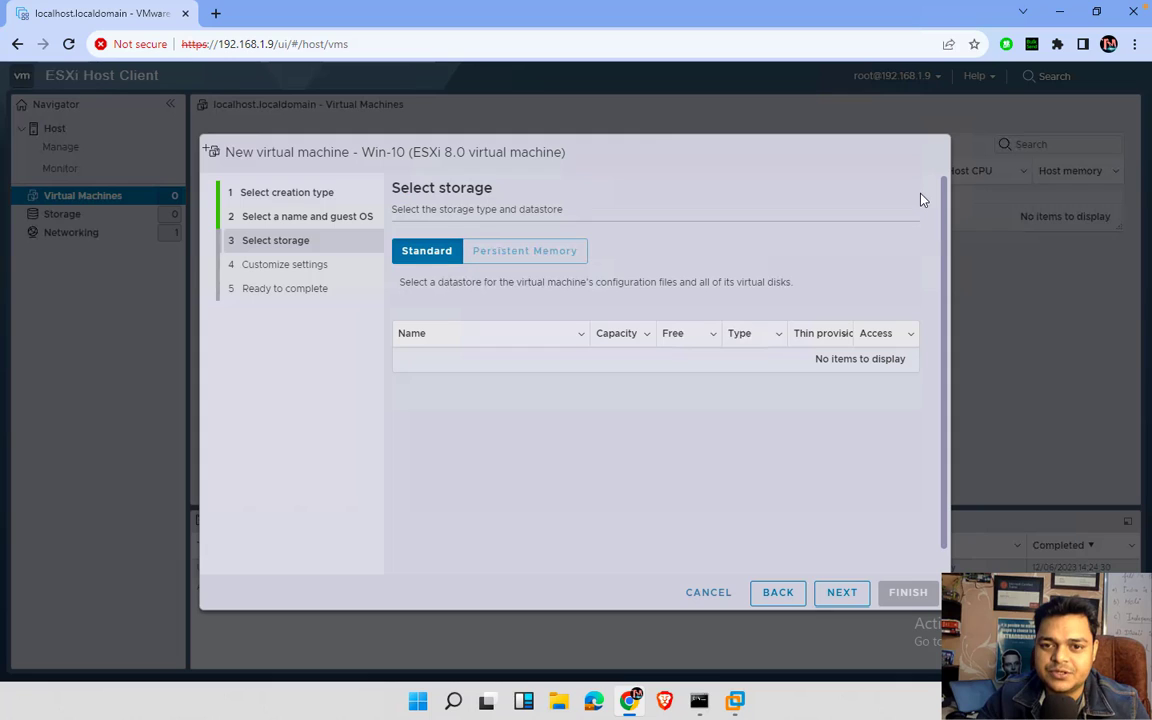
click(774, 593)
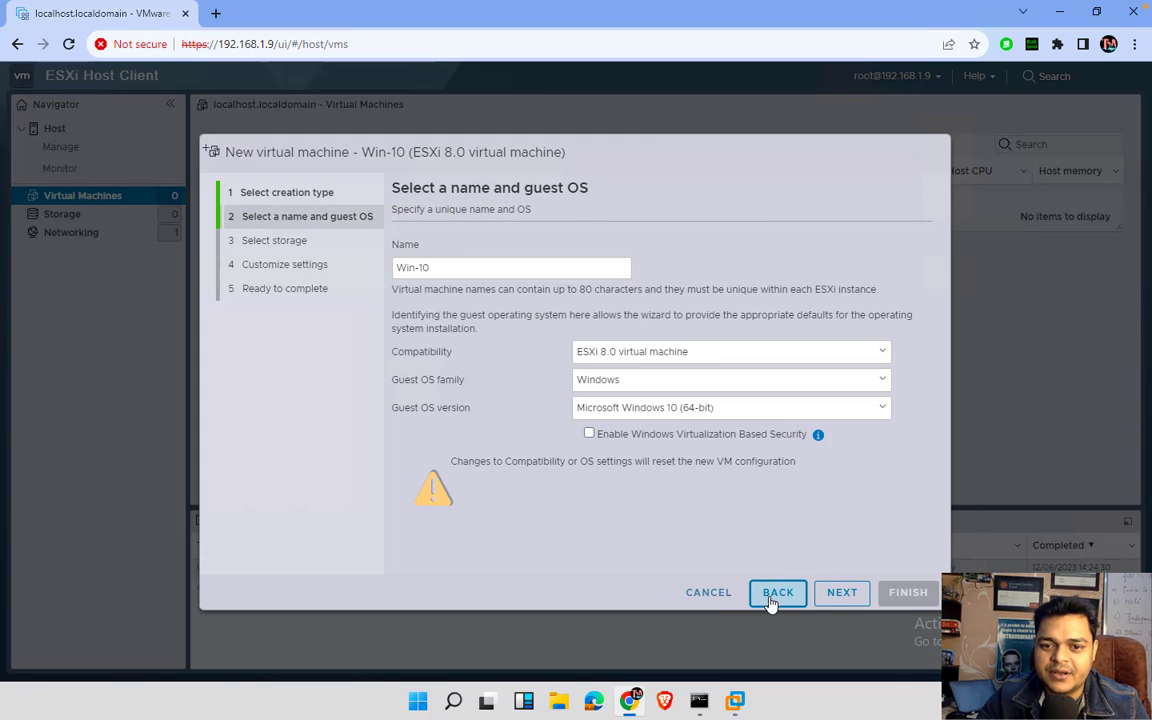
click(772, 597)
click(714, 596)
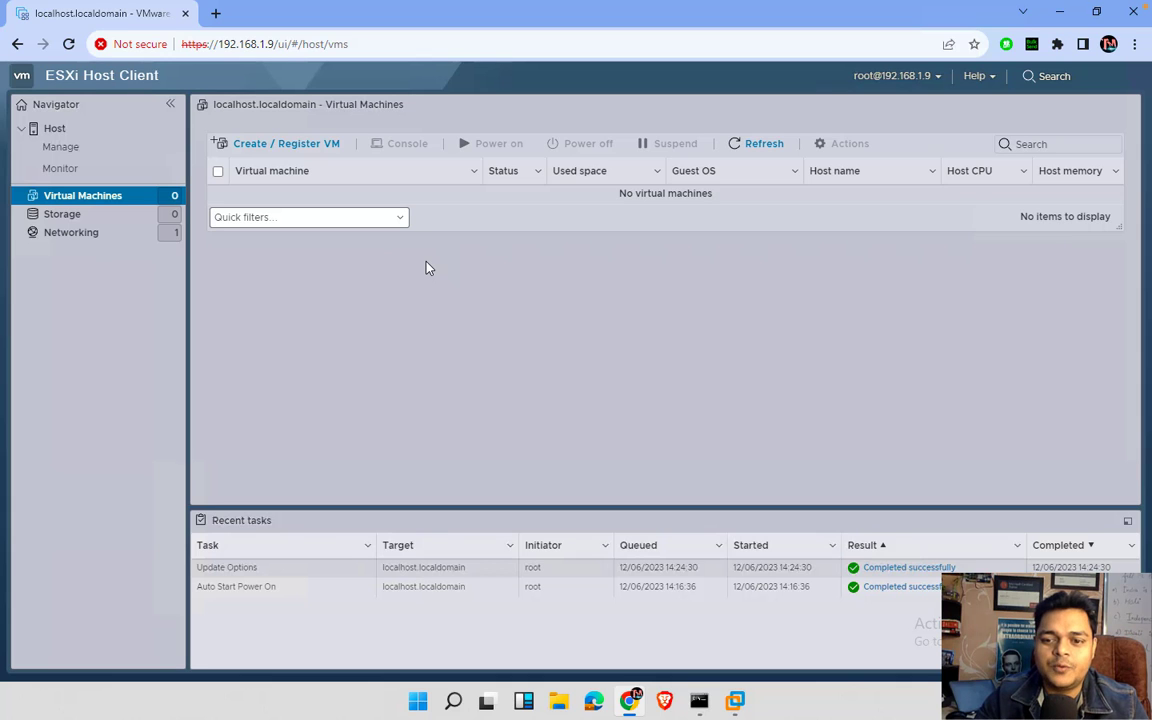
- Return to the ADC VM, closing the finished roles wizard and Server Manager
key(ctrl+Left)
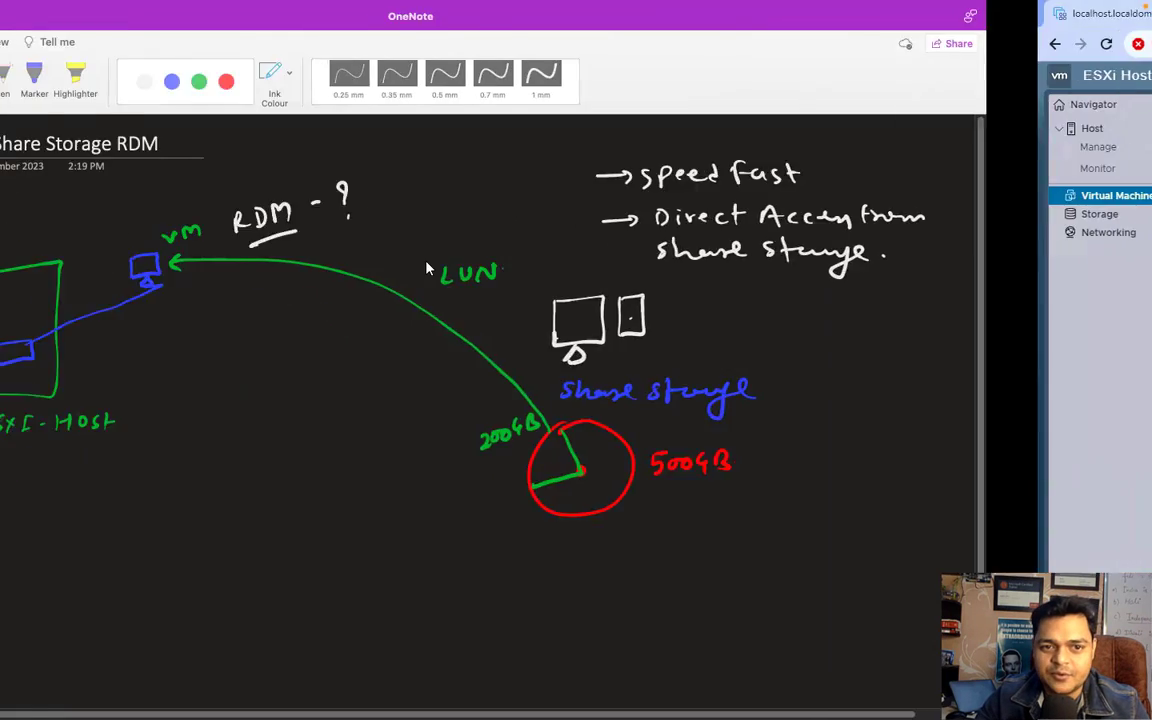
key(ctrl+super+Right)
mouse_move(735, 700)
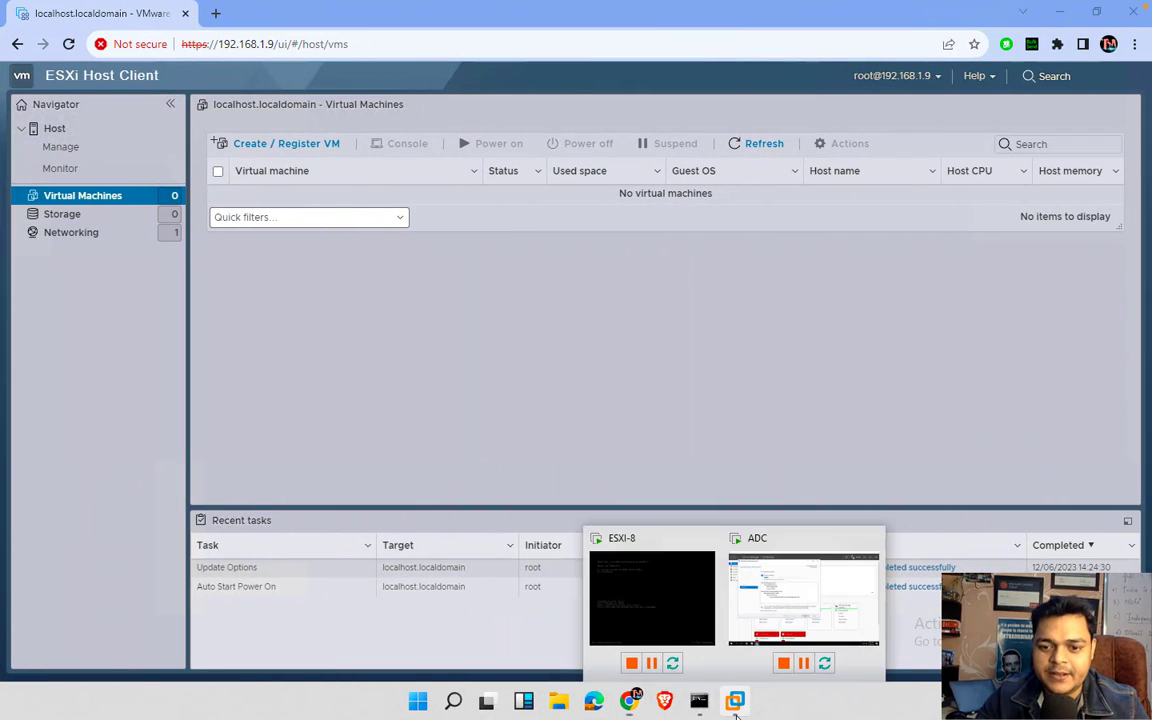
click(805, 590)
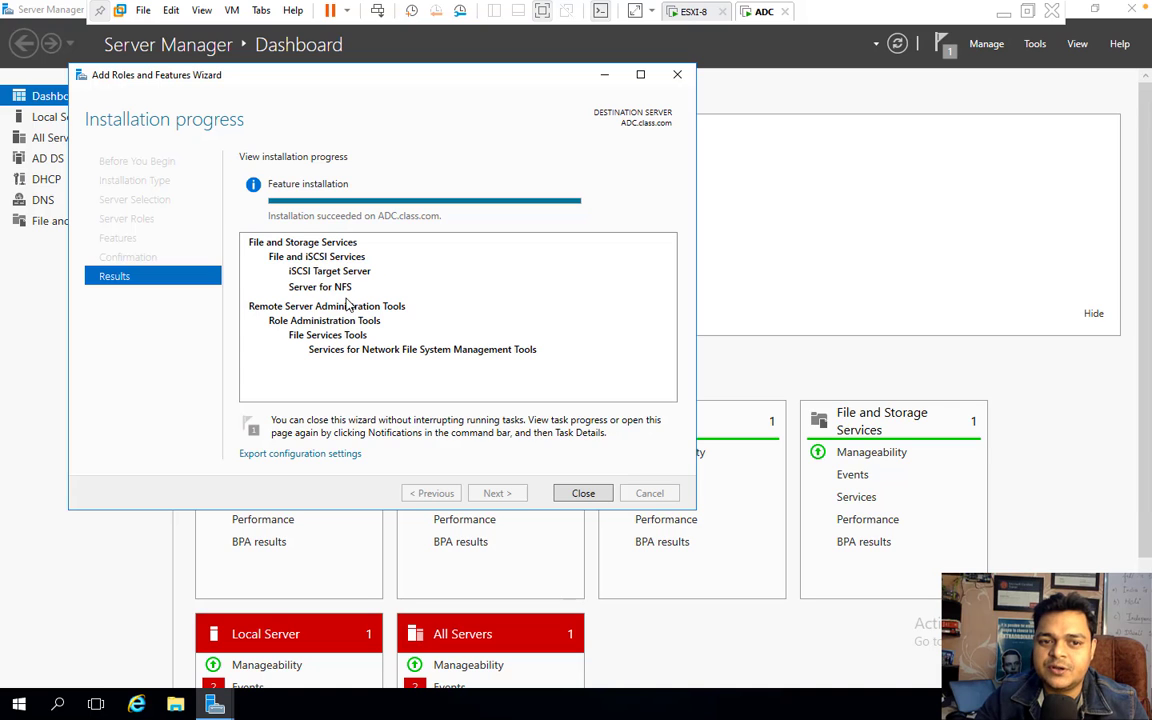
click(583, 493)
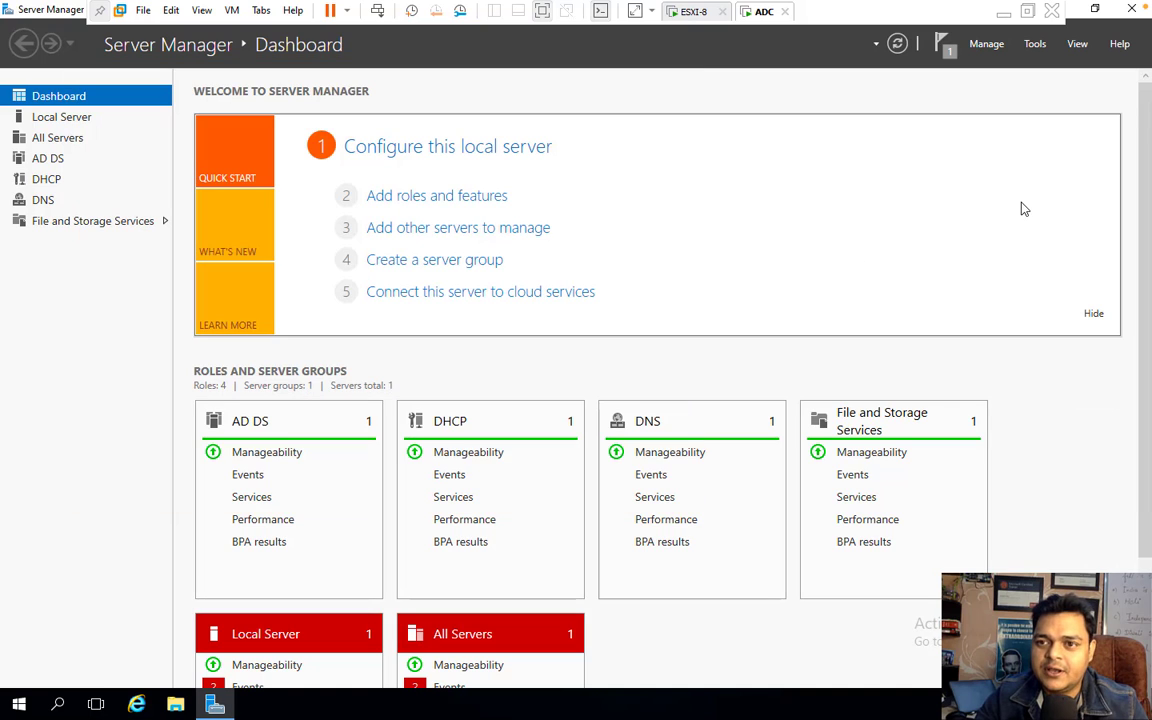
click(1132, 10)
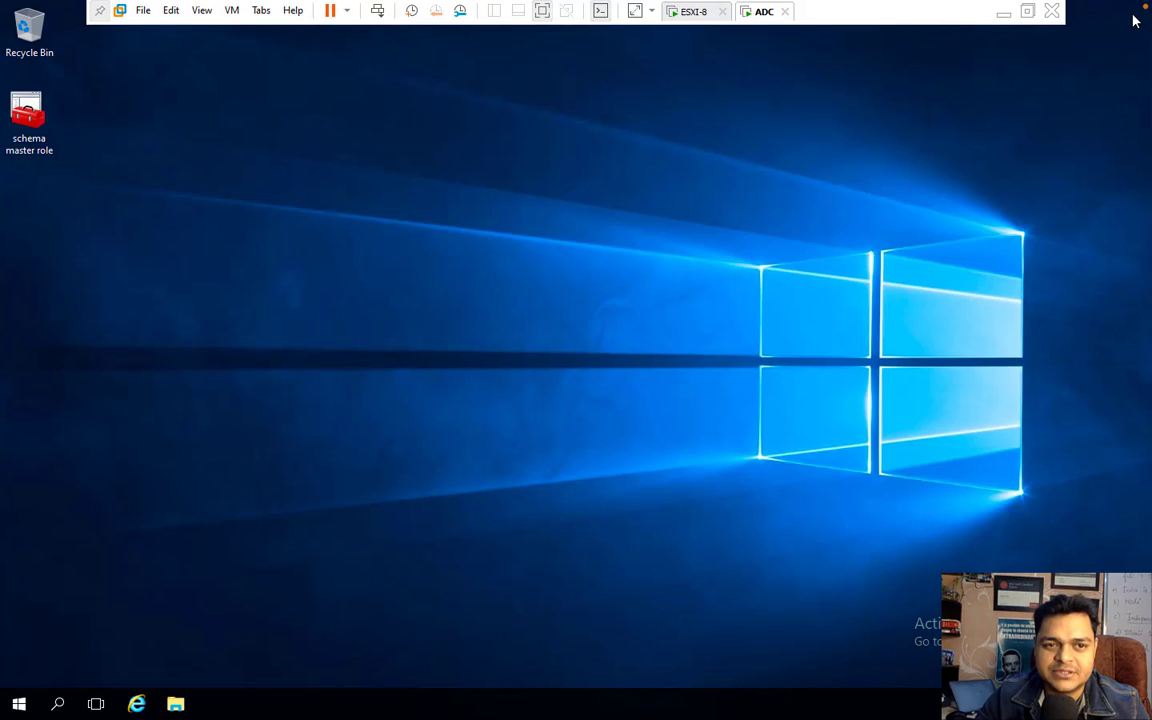
- Open the server's backup (E:) drive in a maximised File Explorer window
click(178, 704)
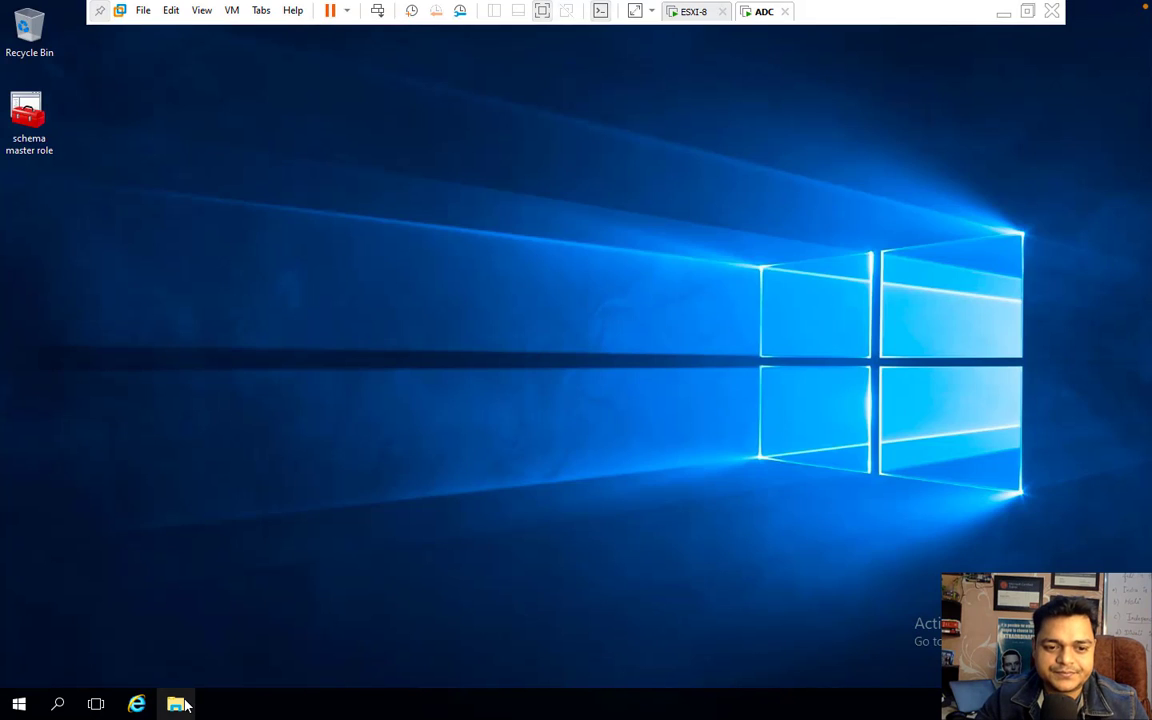
double_click(349, 138)
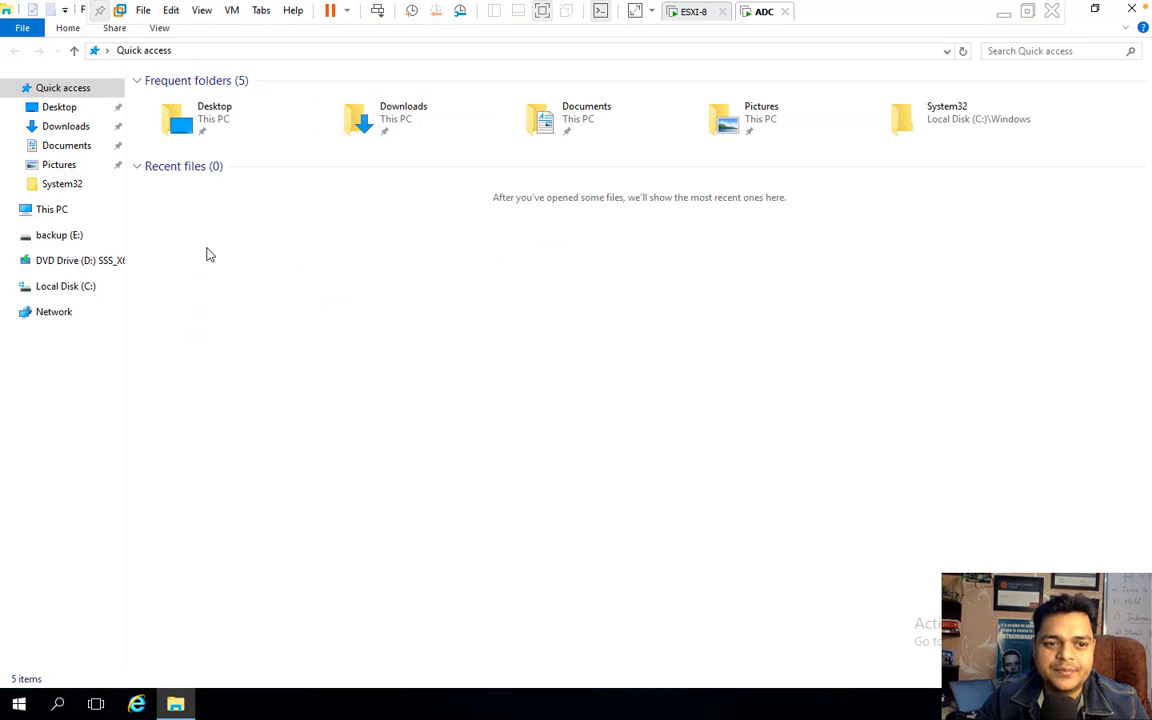
click(85, 208)
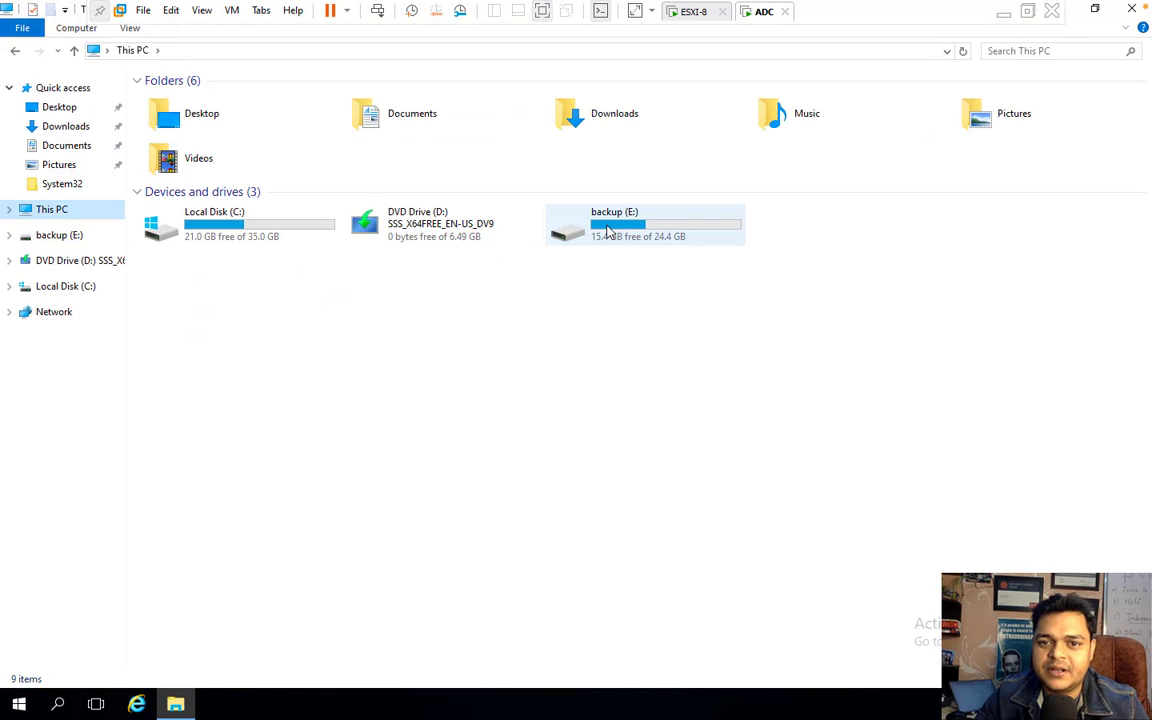
double_click(628, 224)
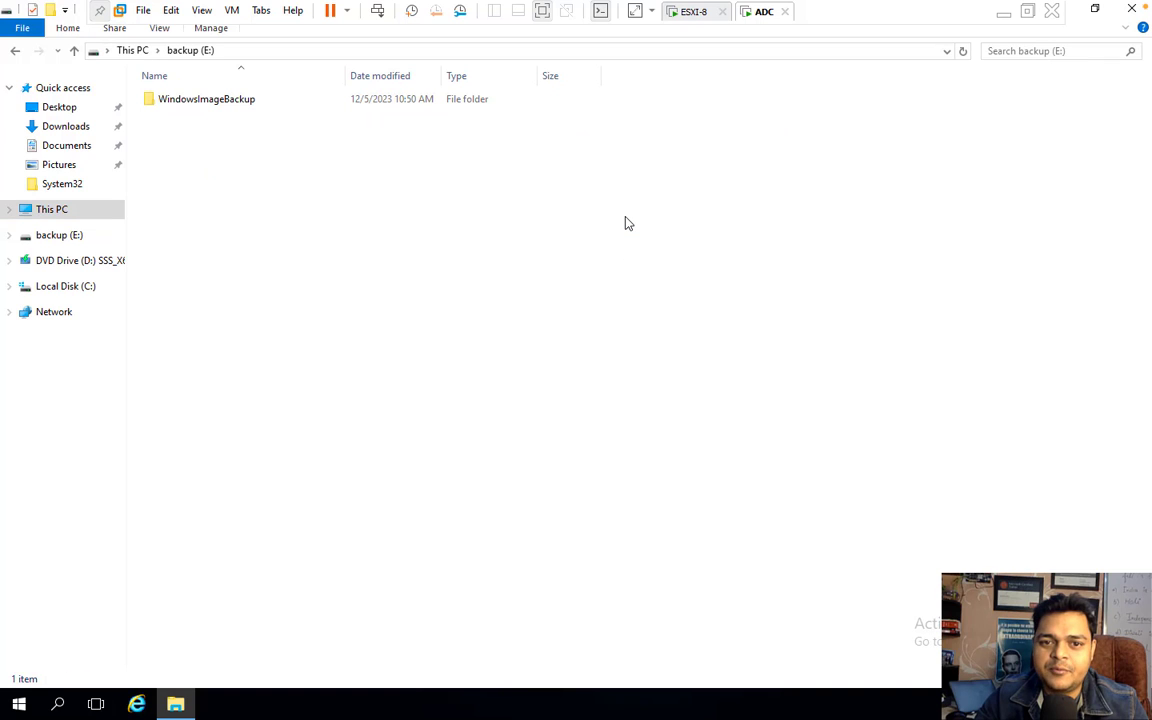
- Create a new folder named NFS on backup (E:) and open its Properties
right_click(261, 209)
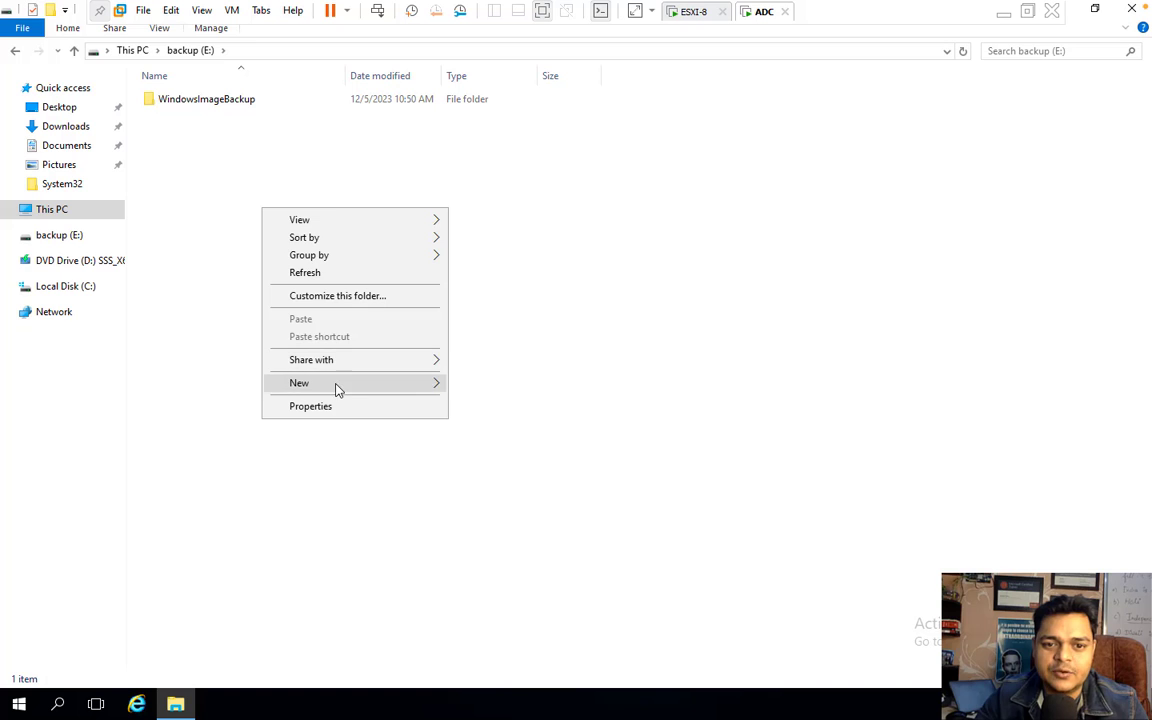
click(337, 390)
click(486, 386)
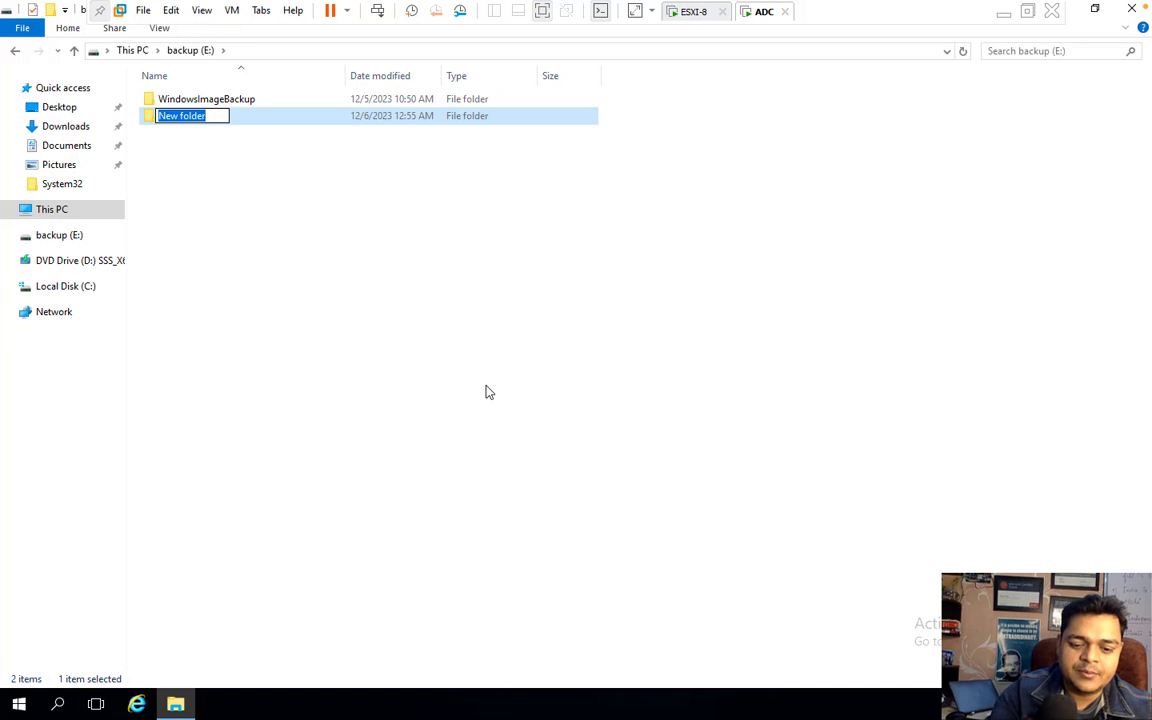
text(NFS)
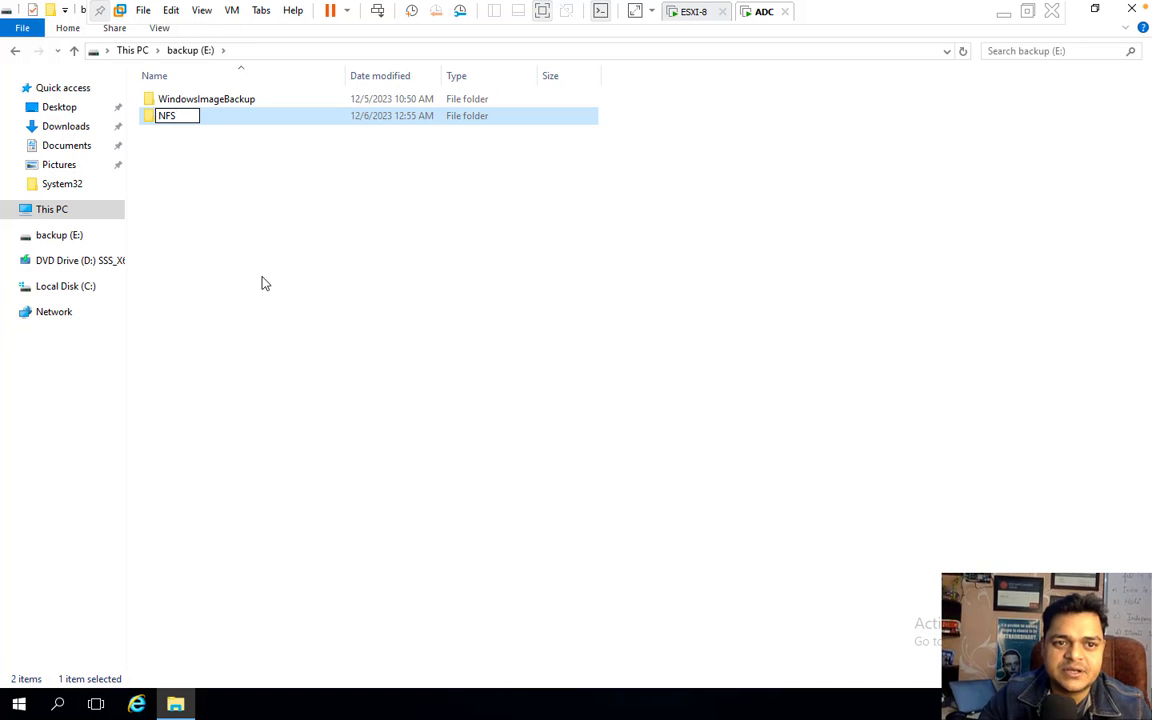
click(262, 283)
right_click(170, 124)
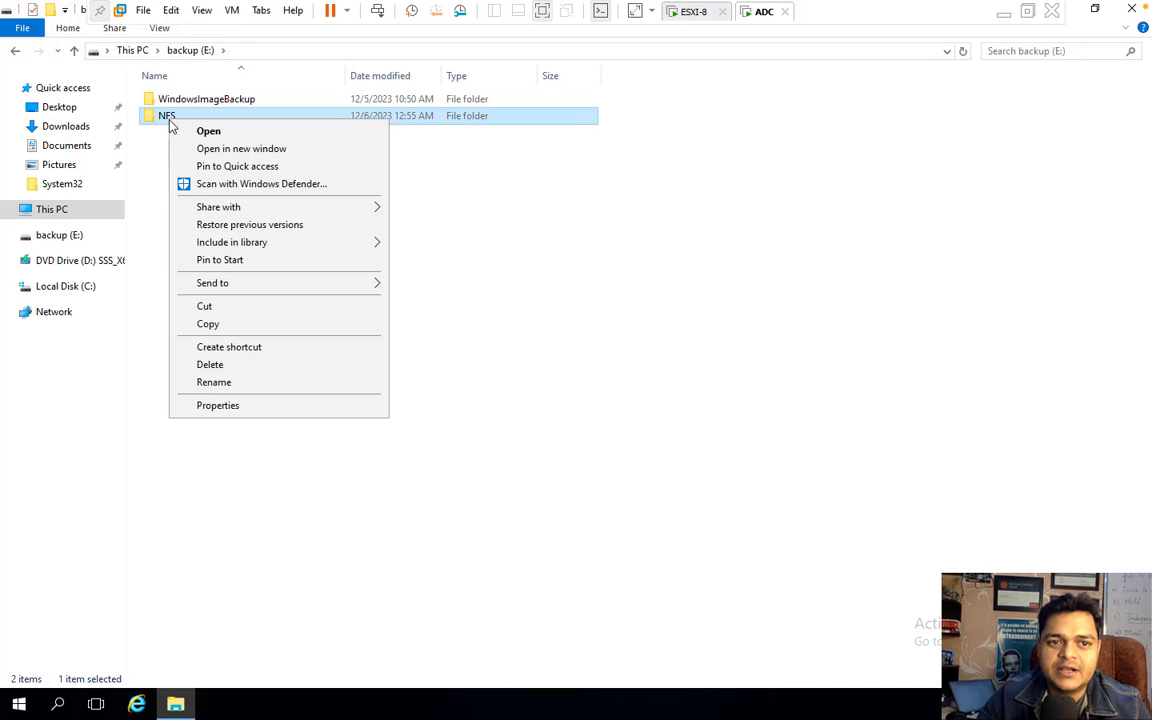
click(239, 405)
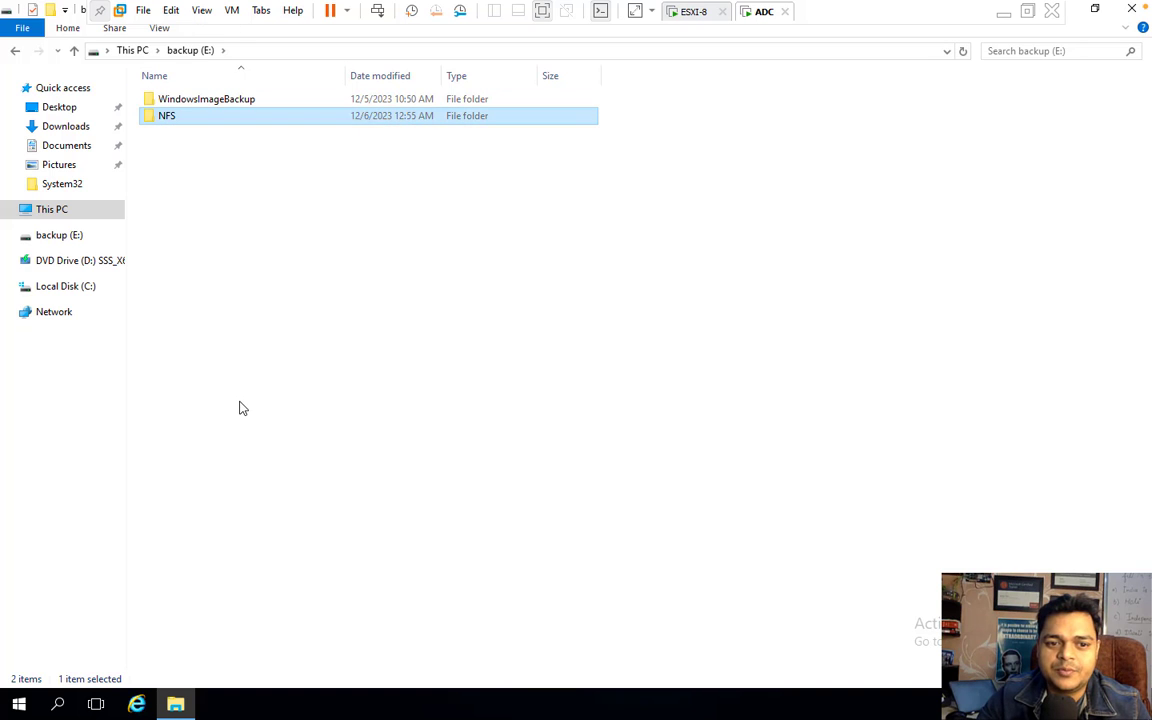
- Turn on NFS sharing and give ALL MACHINES Read-Write access with root access
click(411, 161)
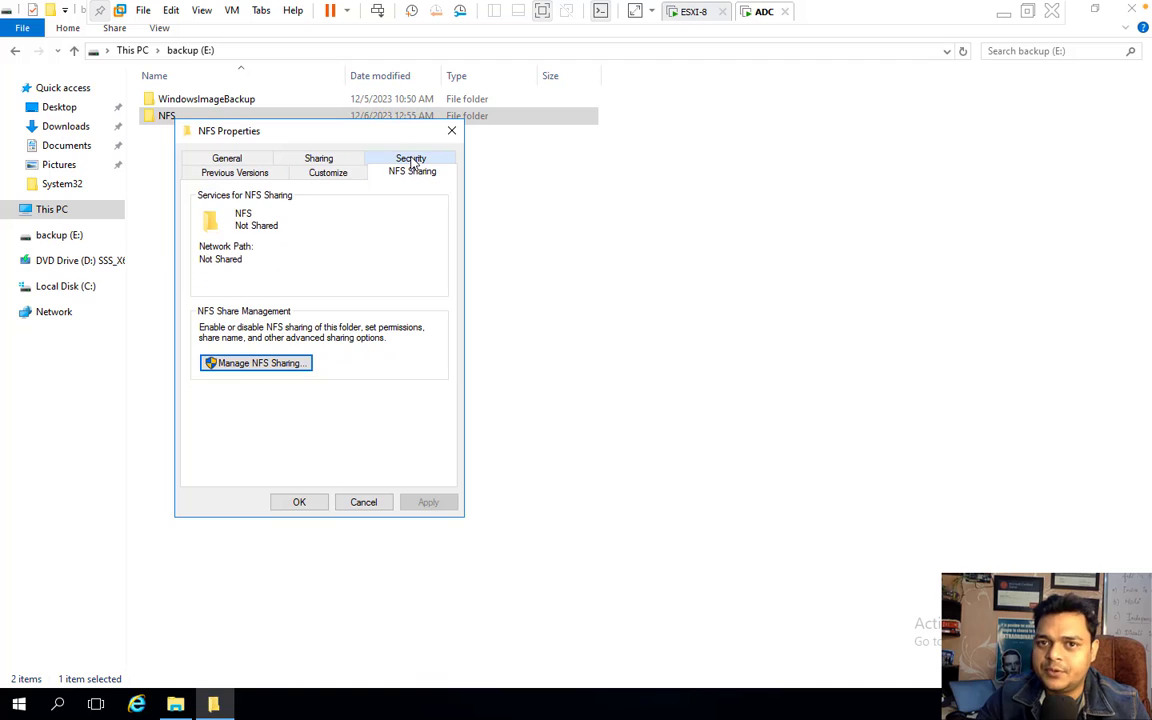
click(256, 365)
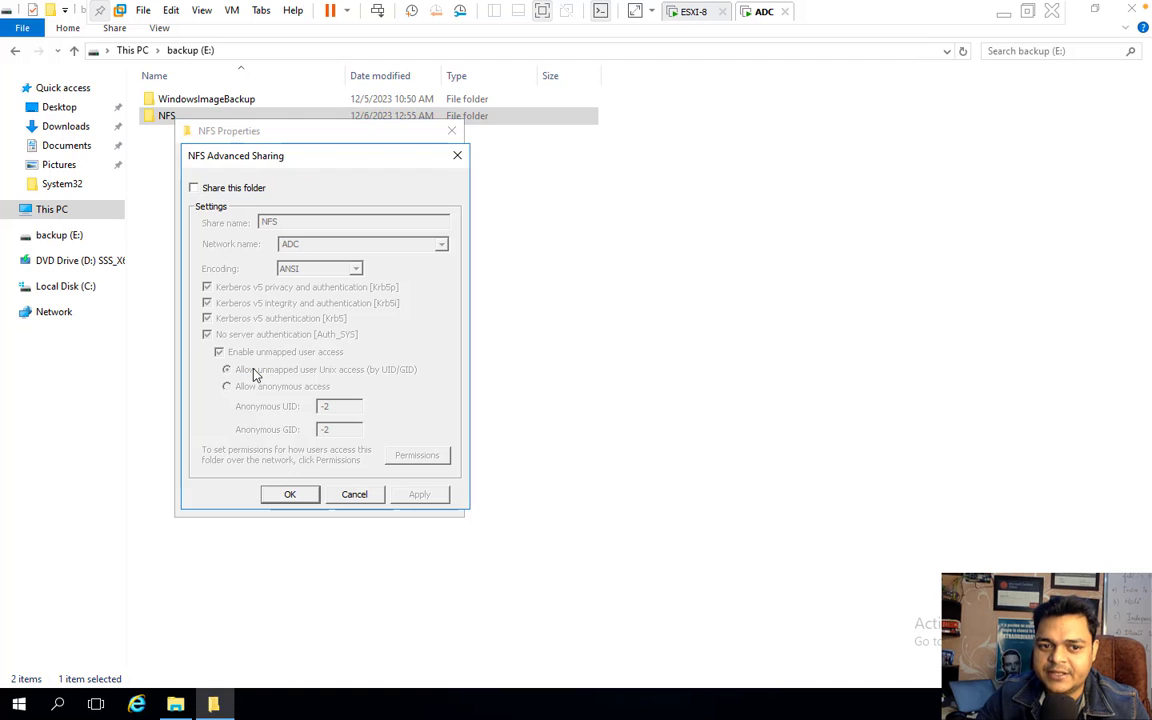
click(233, 190)
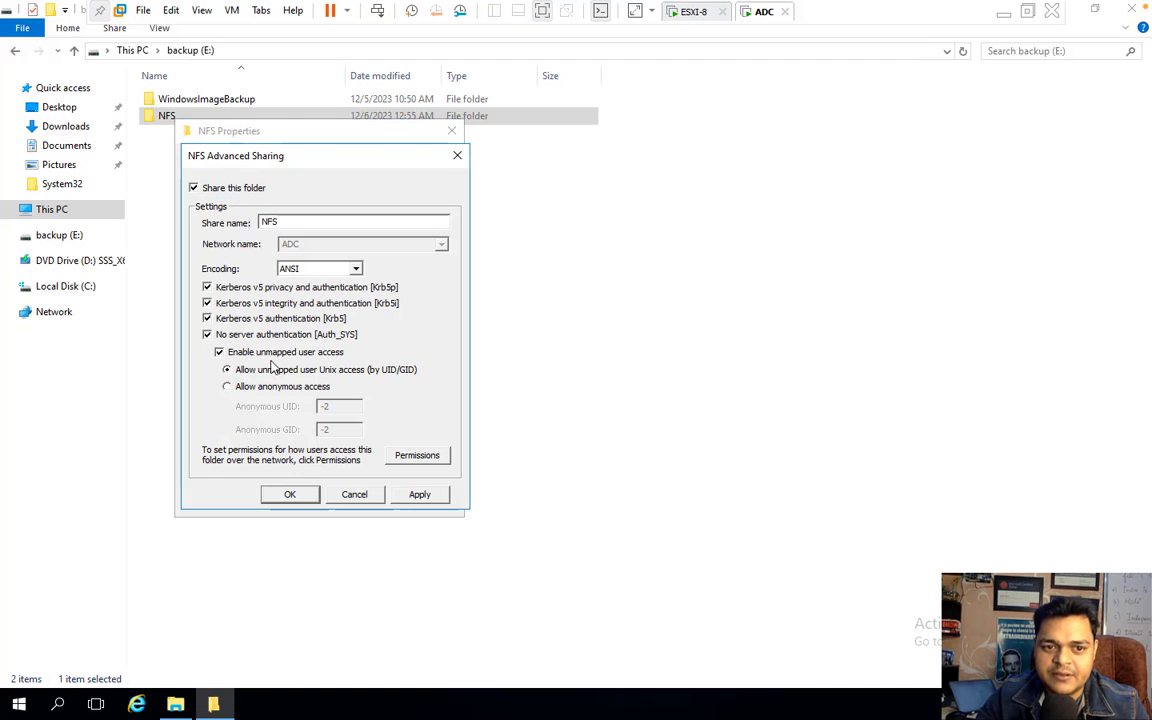
click(415, 455)
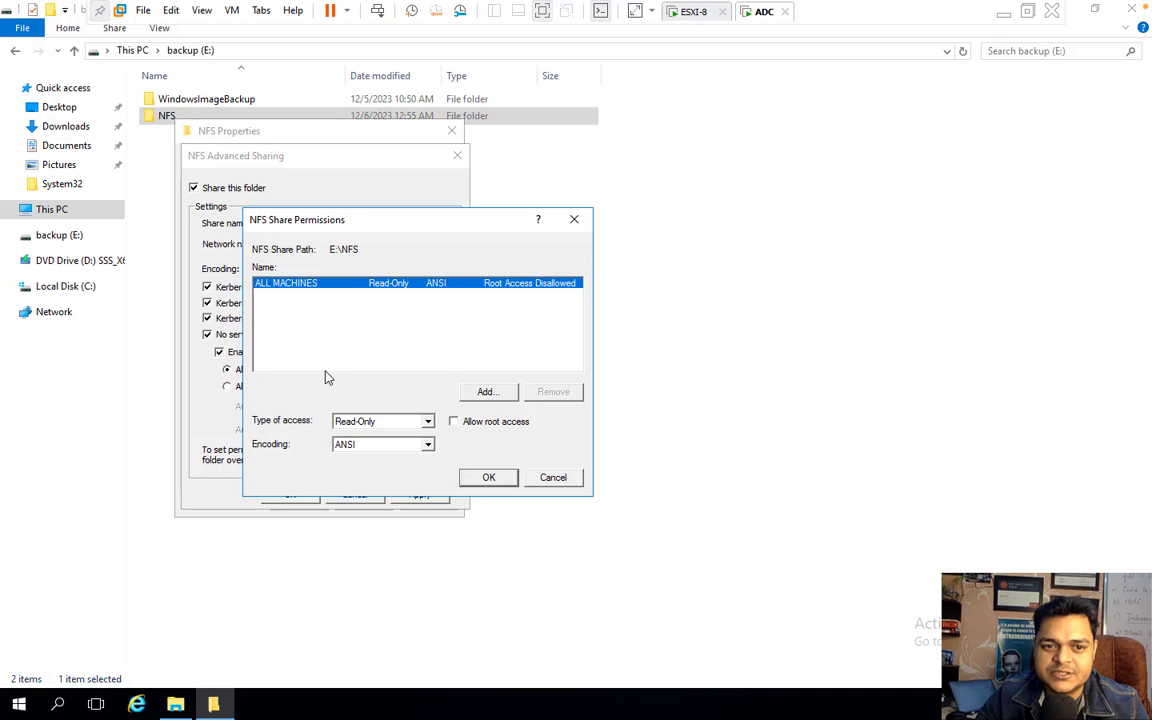
click(372, 421)
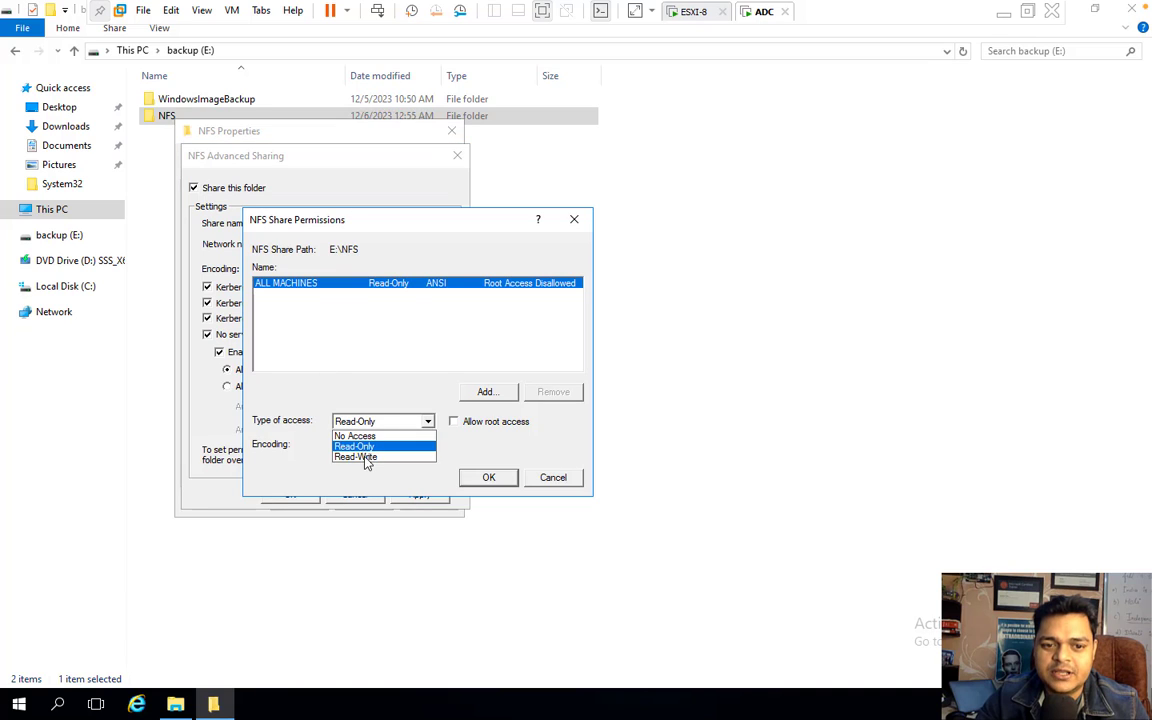
click(366, 457)
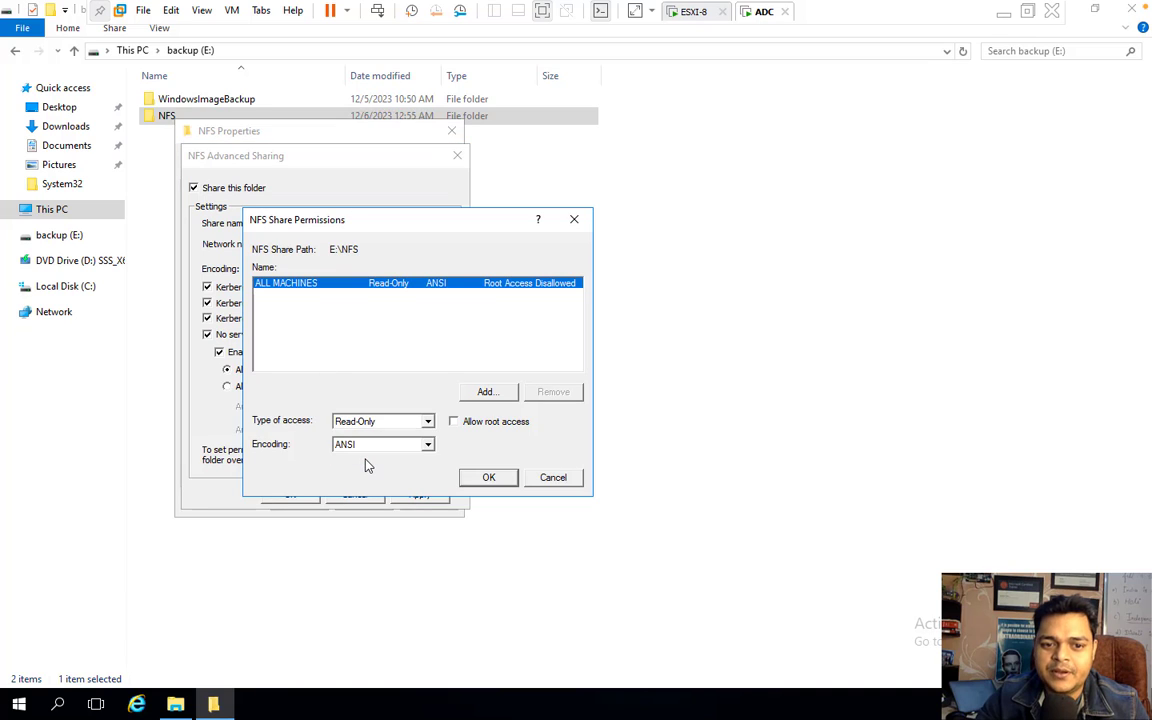
click(467, 425)
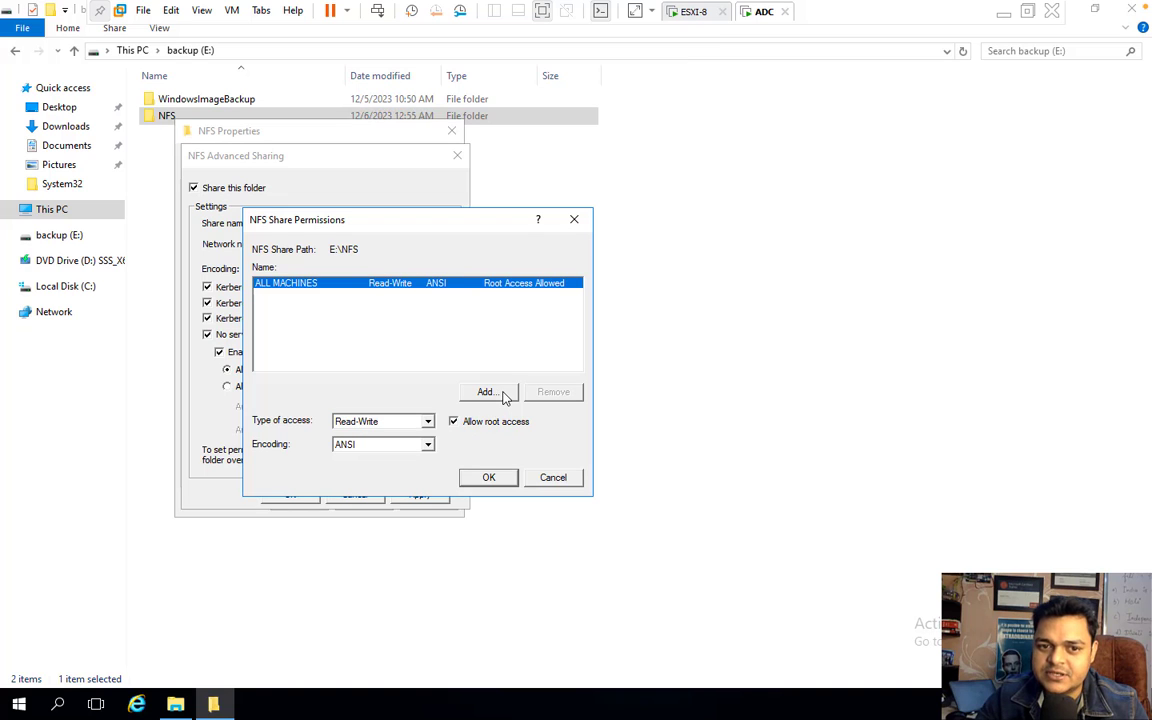
- Begin adding a new client, checking the server's IP address with IPCONFIG in a command prompt
click(500, 396)
text(1)
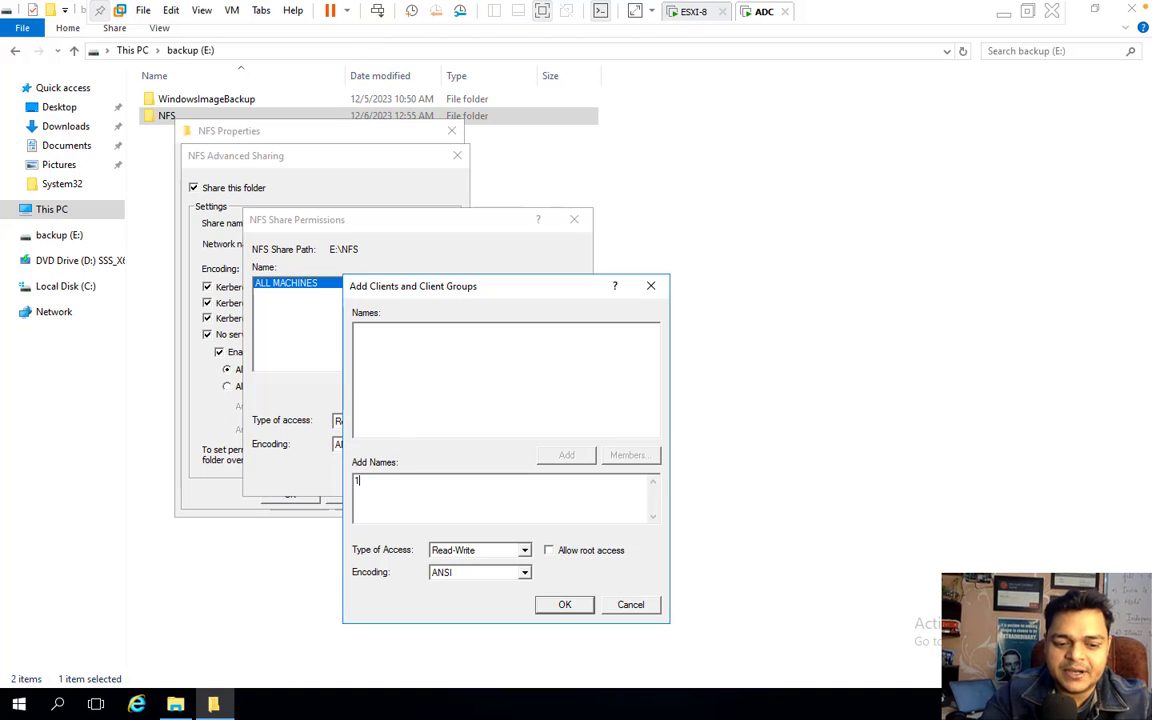
text(92.168)
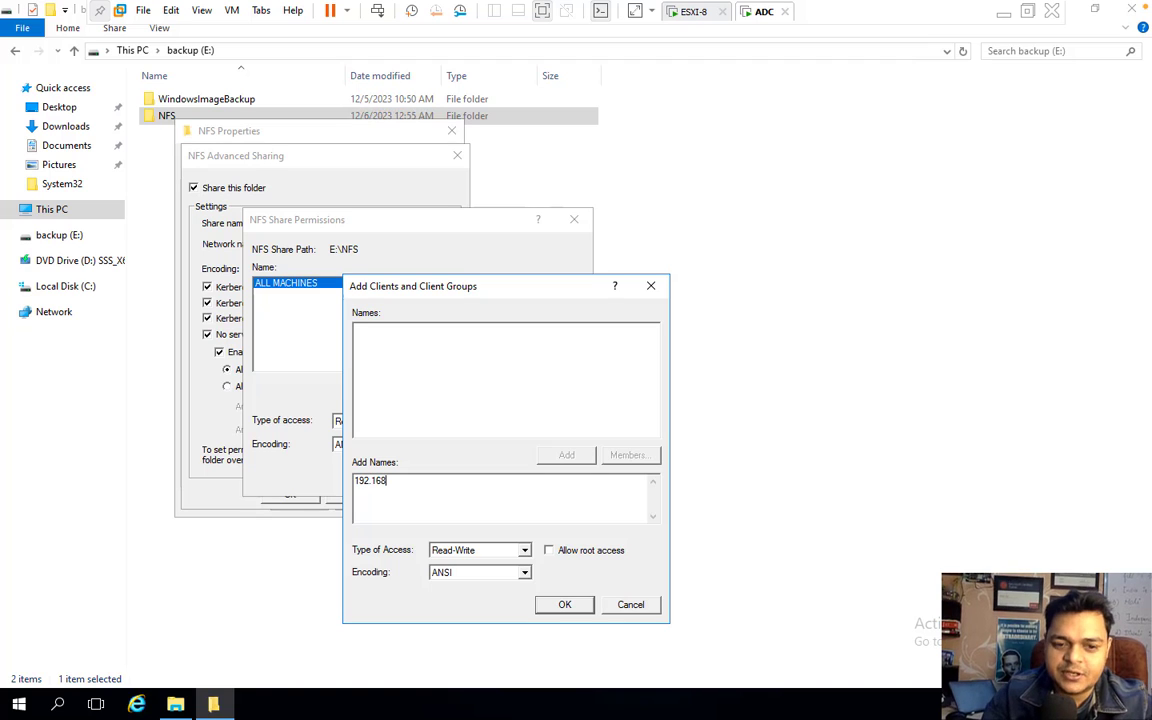
text(.1.)
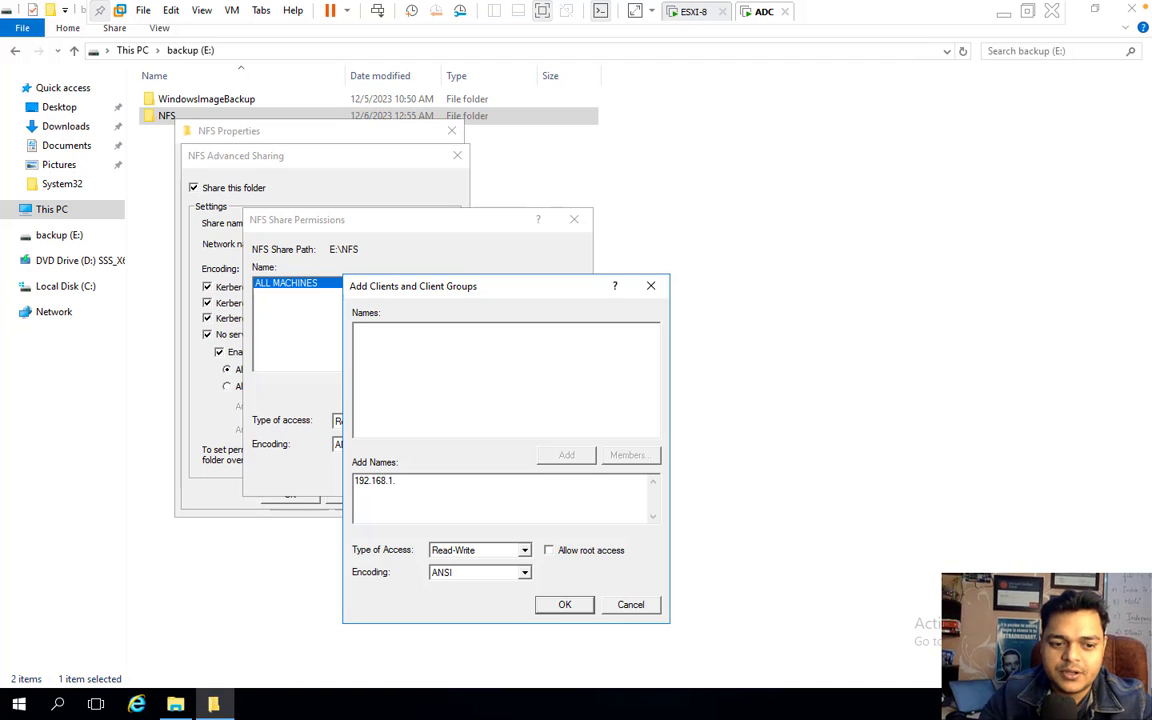
right_click(19, 704)
click(64, 622)
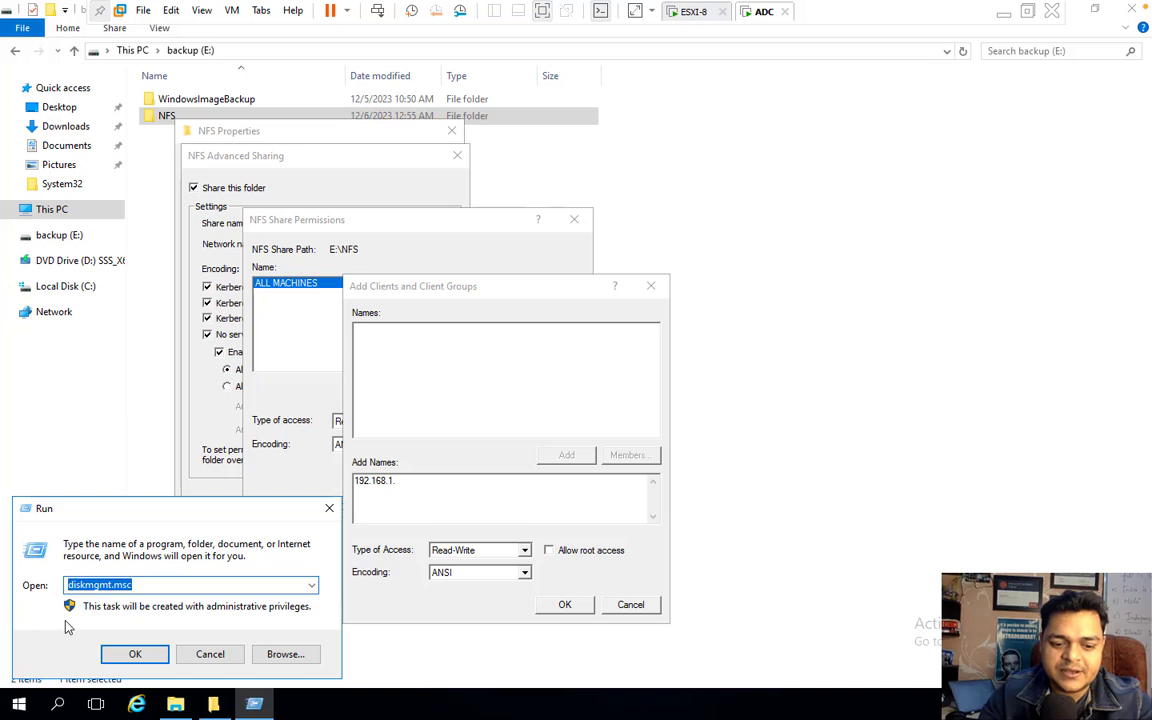
text(CMD)
key(Return)
text(I)
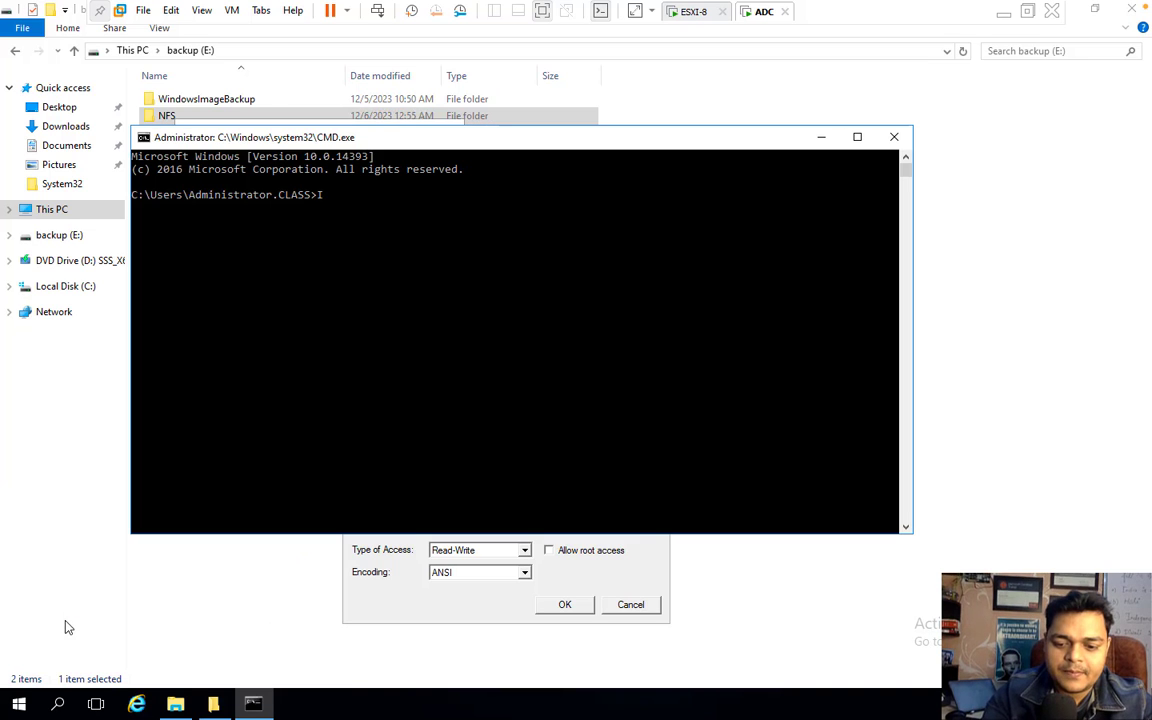
text(PCONFIG)
key(Return)
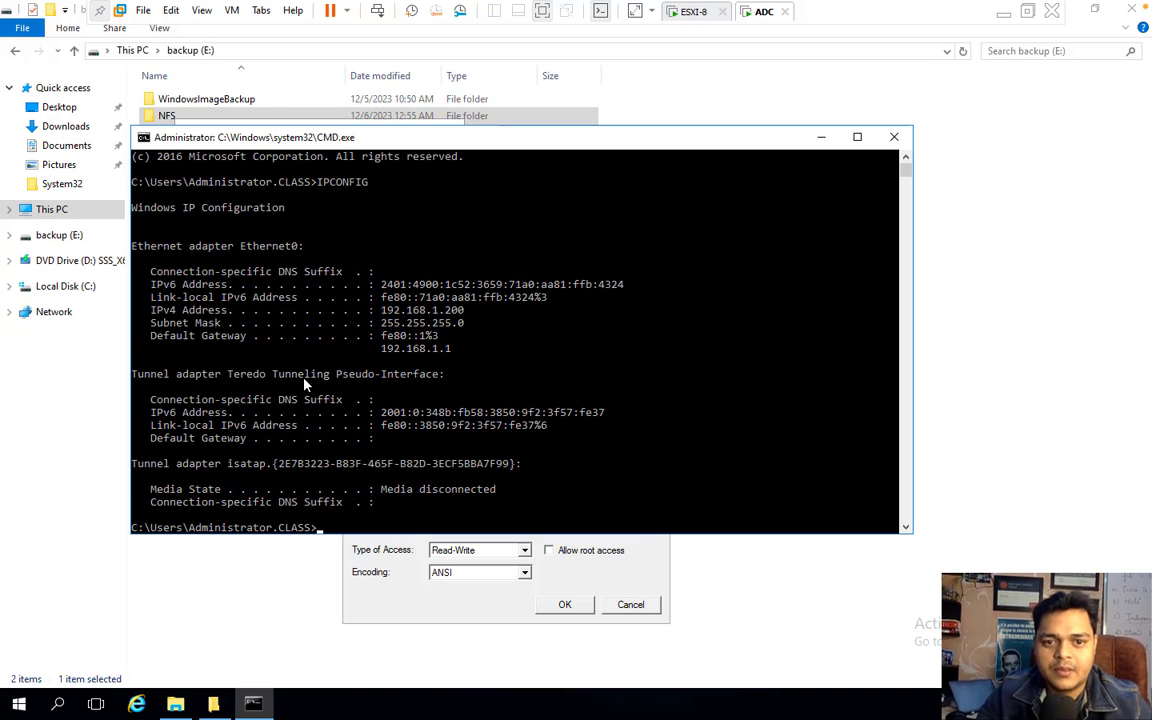
click(896, 140)
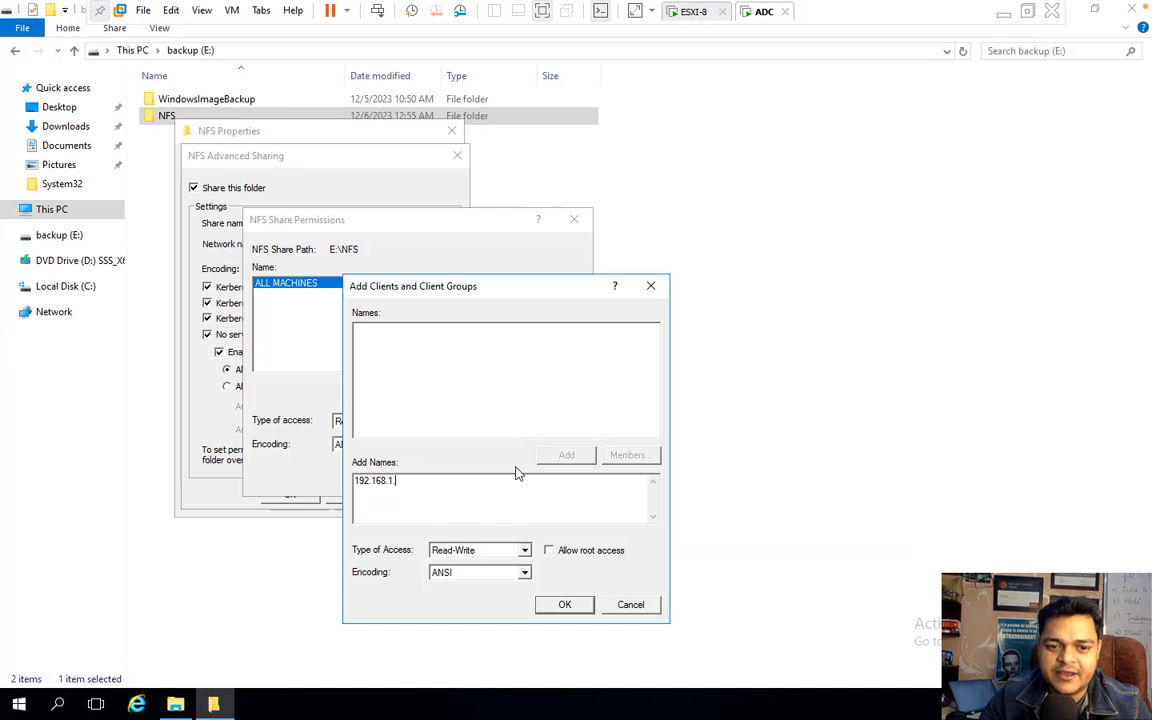
- Add client 192.168.1.200 with root access, accept the warning, and apply the NFS sharing settings
text(200)
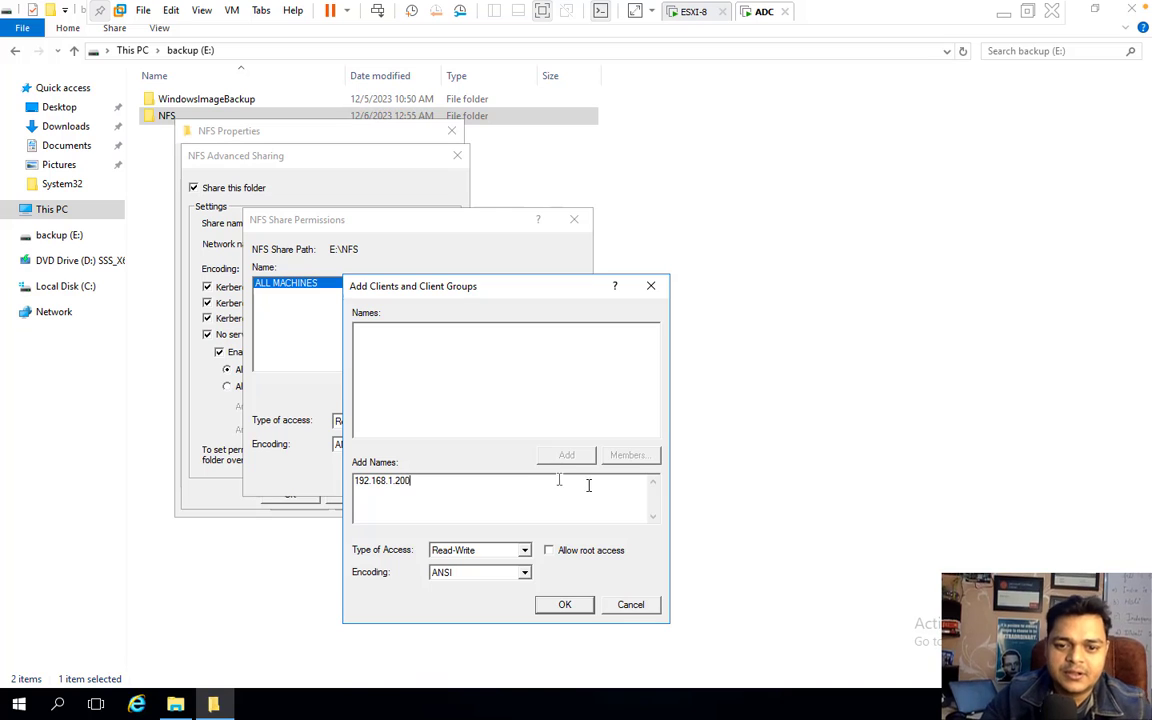
click(565, 551)
click(564, 604)
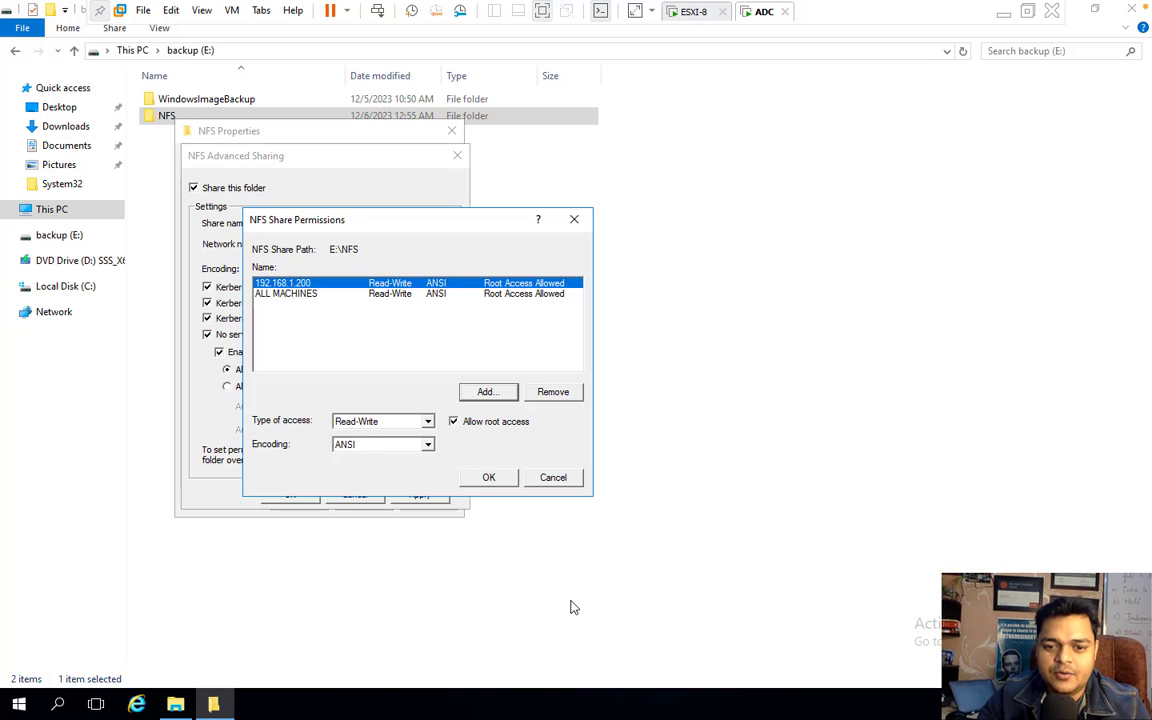
click(506, 479)
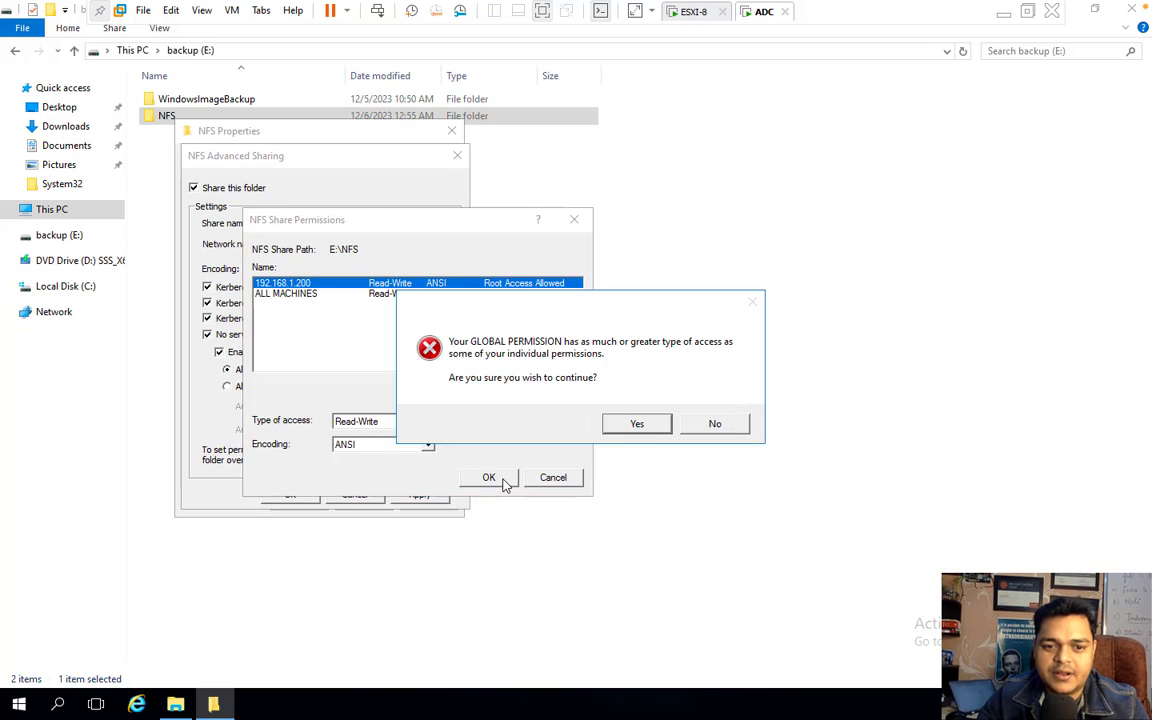
click(637, 424)
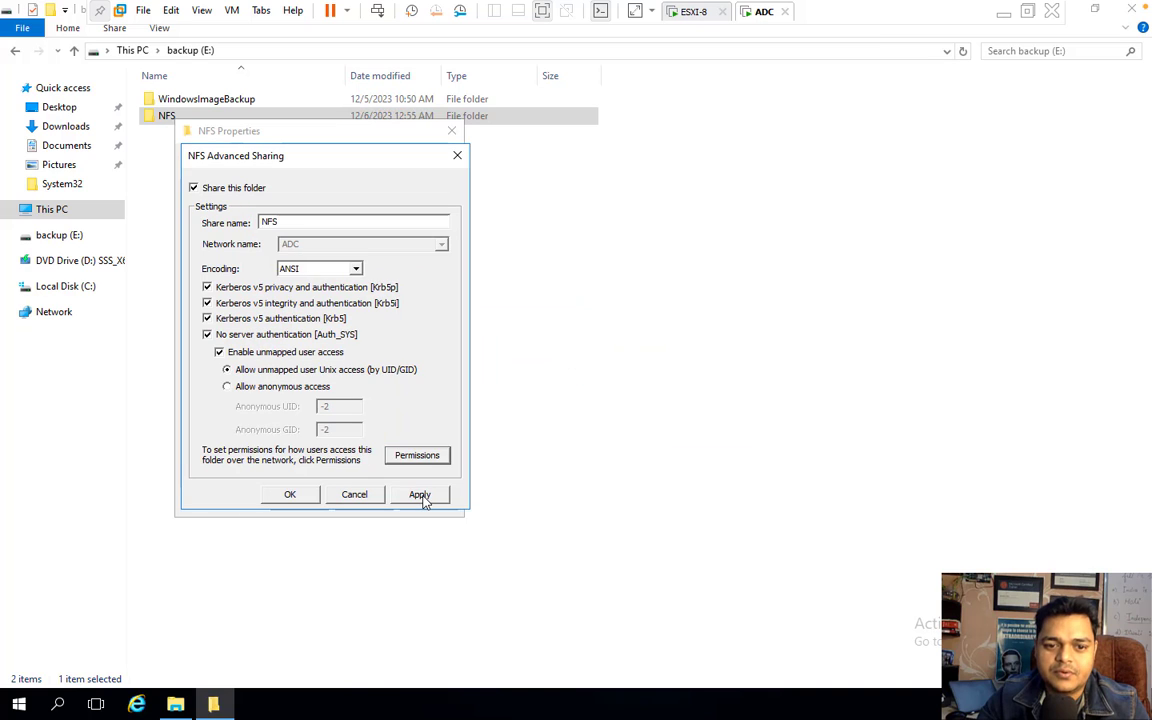
click(417, 494)
click(288, 495)
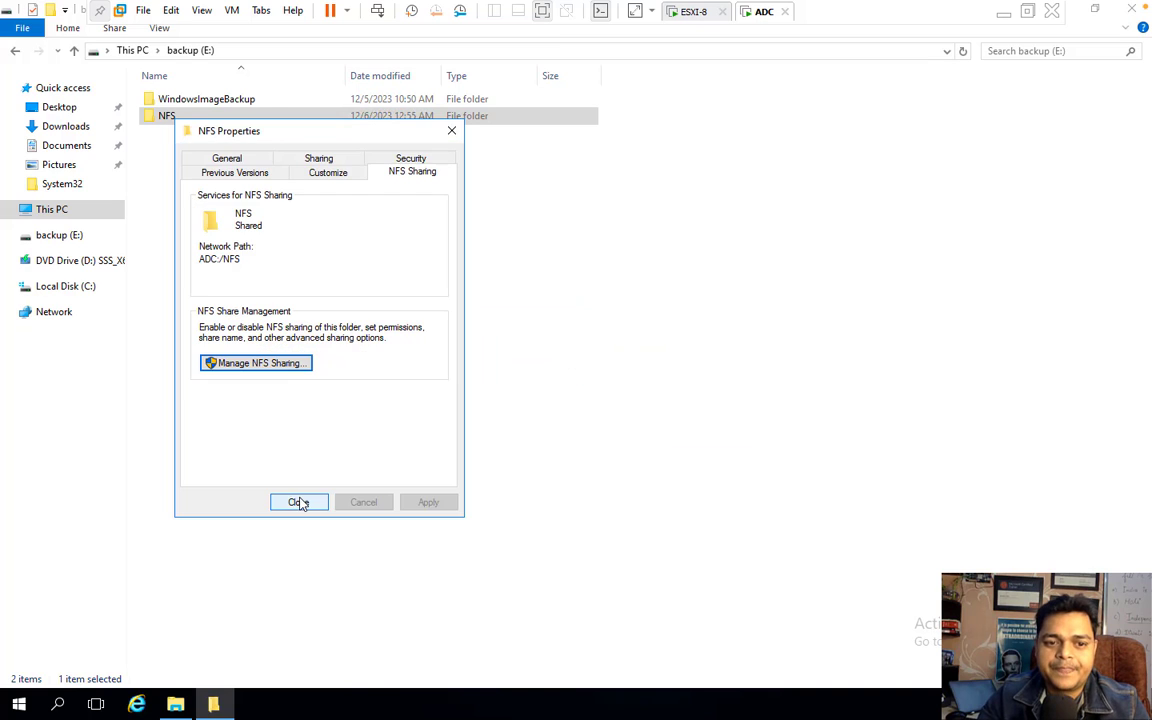
click(300, 500)
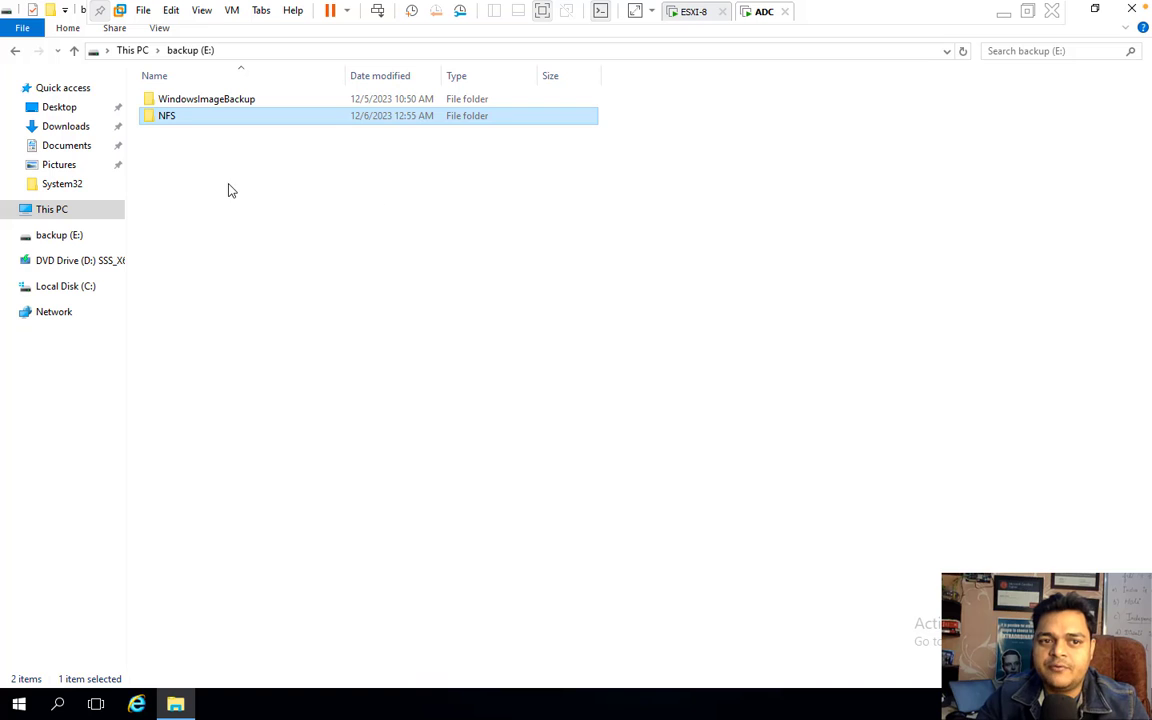
click(172, 140)
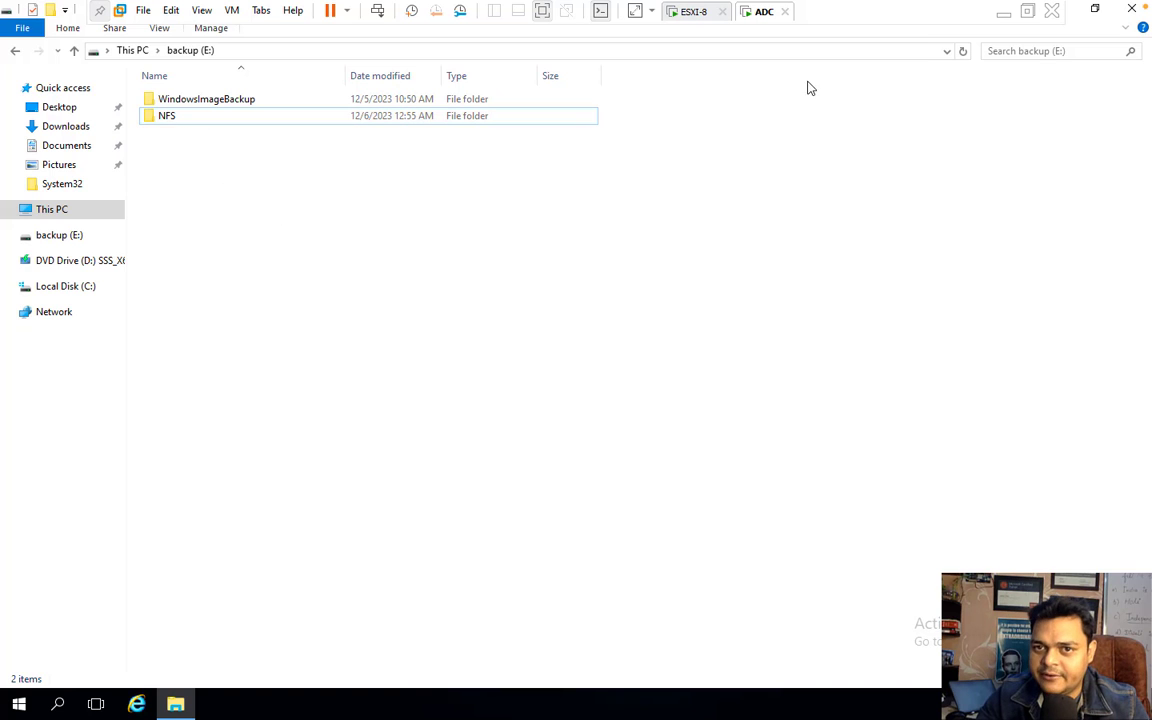
- In the ESXi Host Client's Storage page, start a new datastore of type Mount NFS datastore
click(1004, 13)
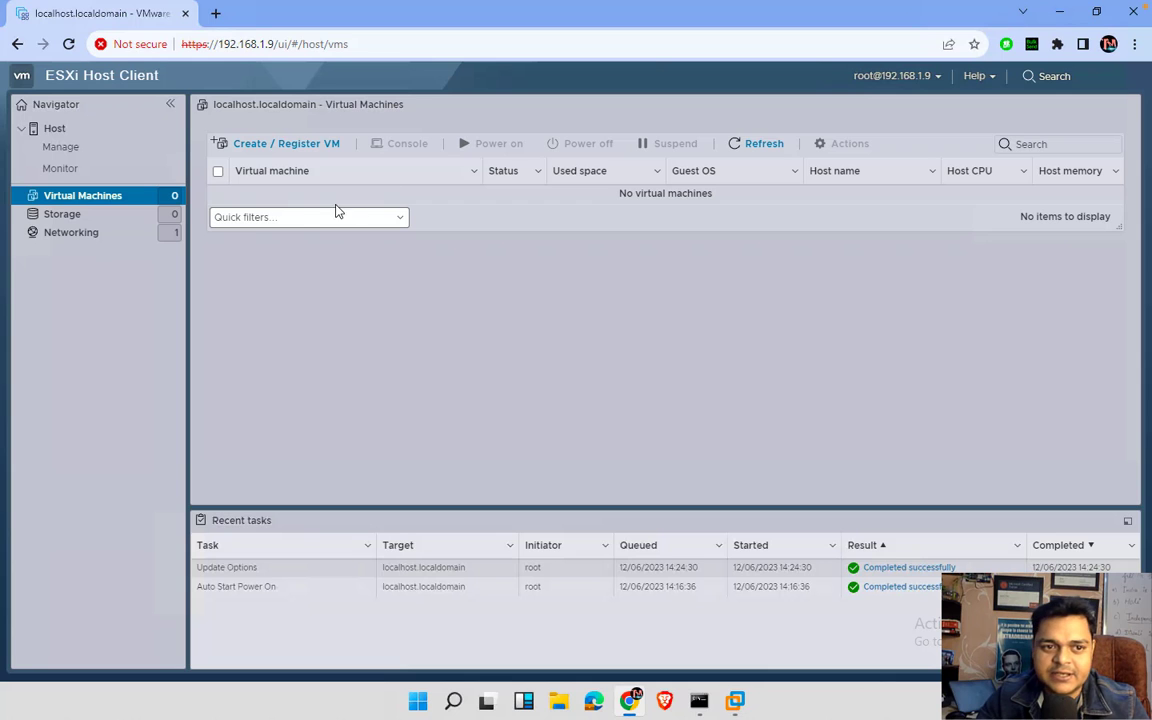
click(53, 216)
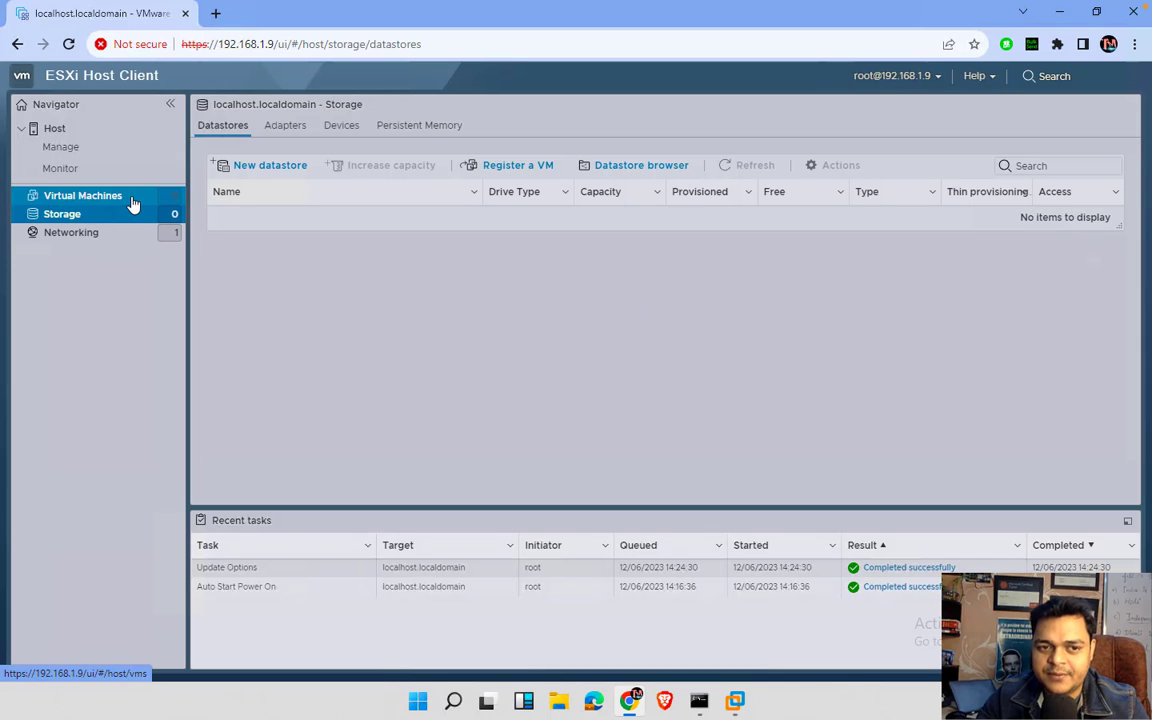
click(283, 168)
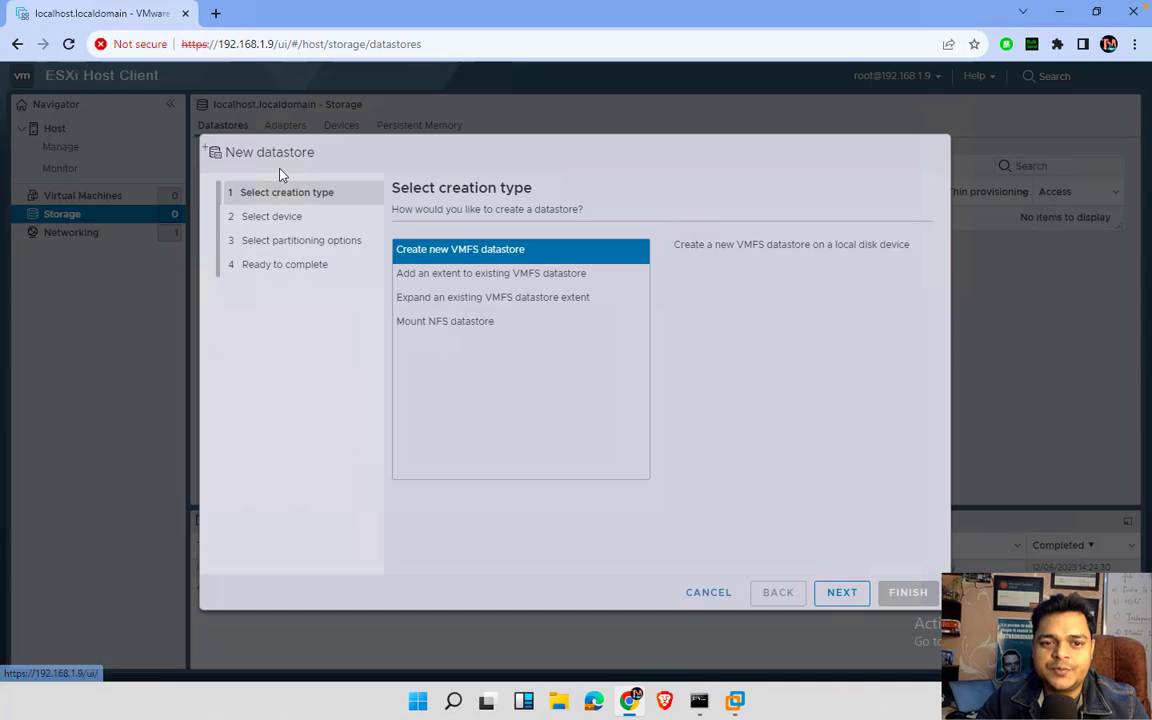
click(419, 328)
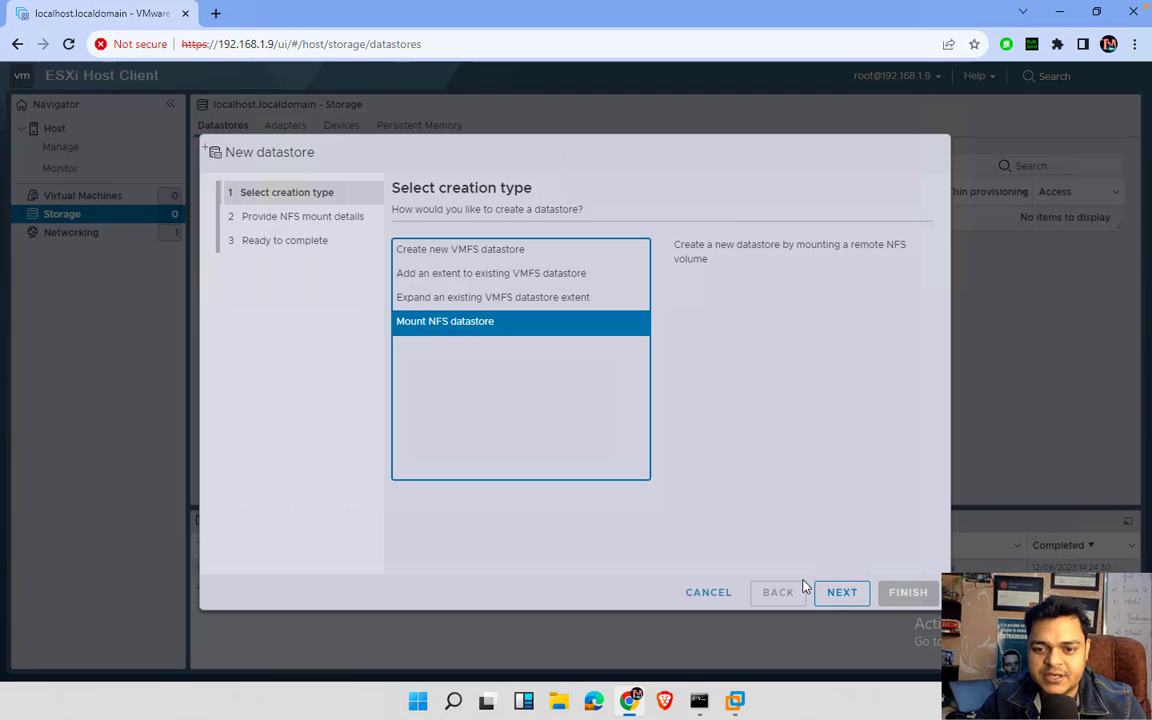
click(832, 594)
- Enter nfs-storage as the datastore name and 192.168.1.200 as the NFS server
click(610, 255)
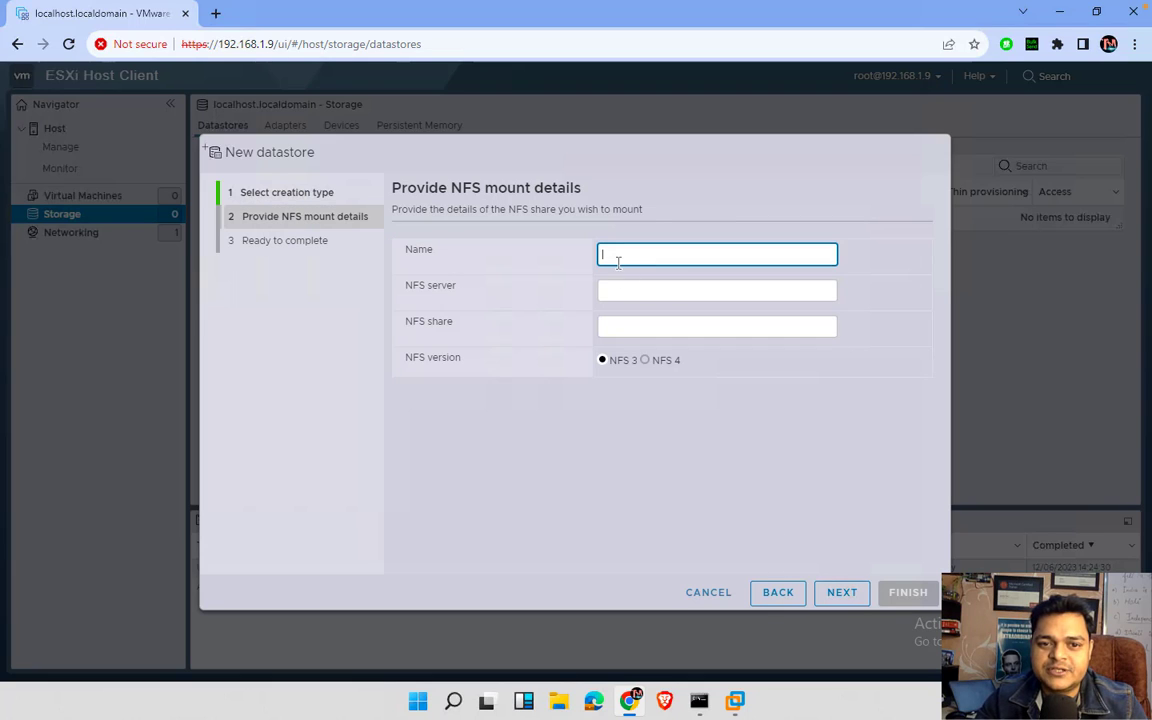
text(n)
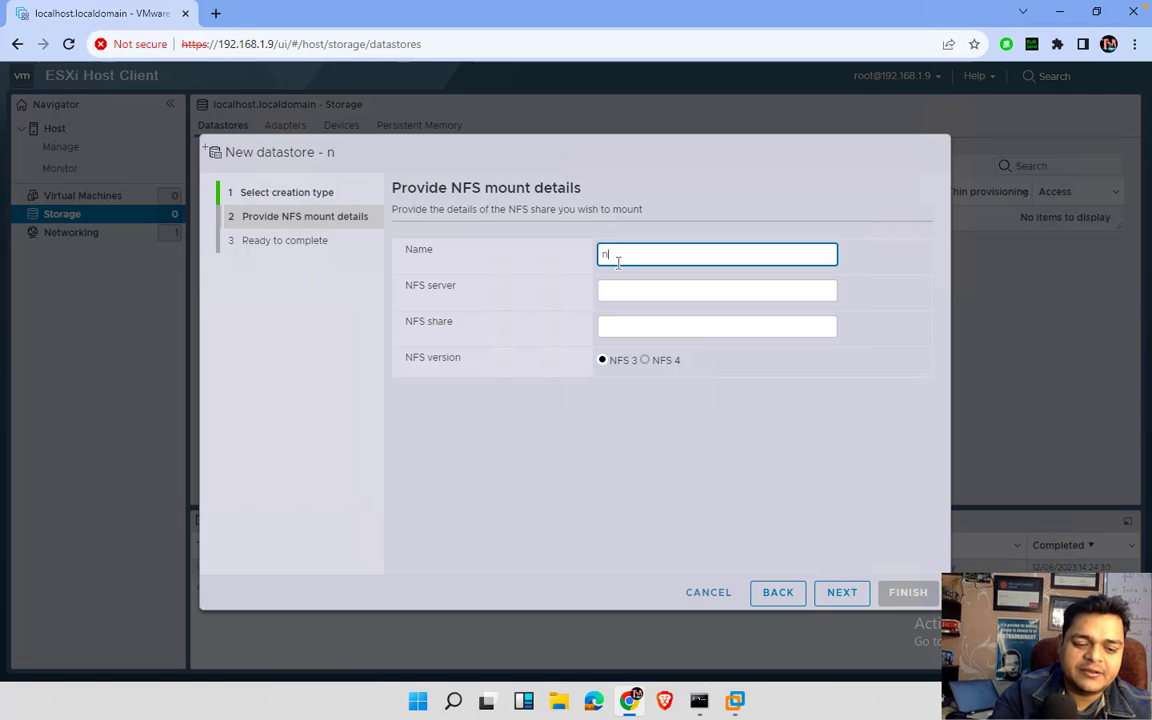
text(fs-stor)
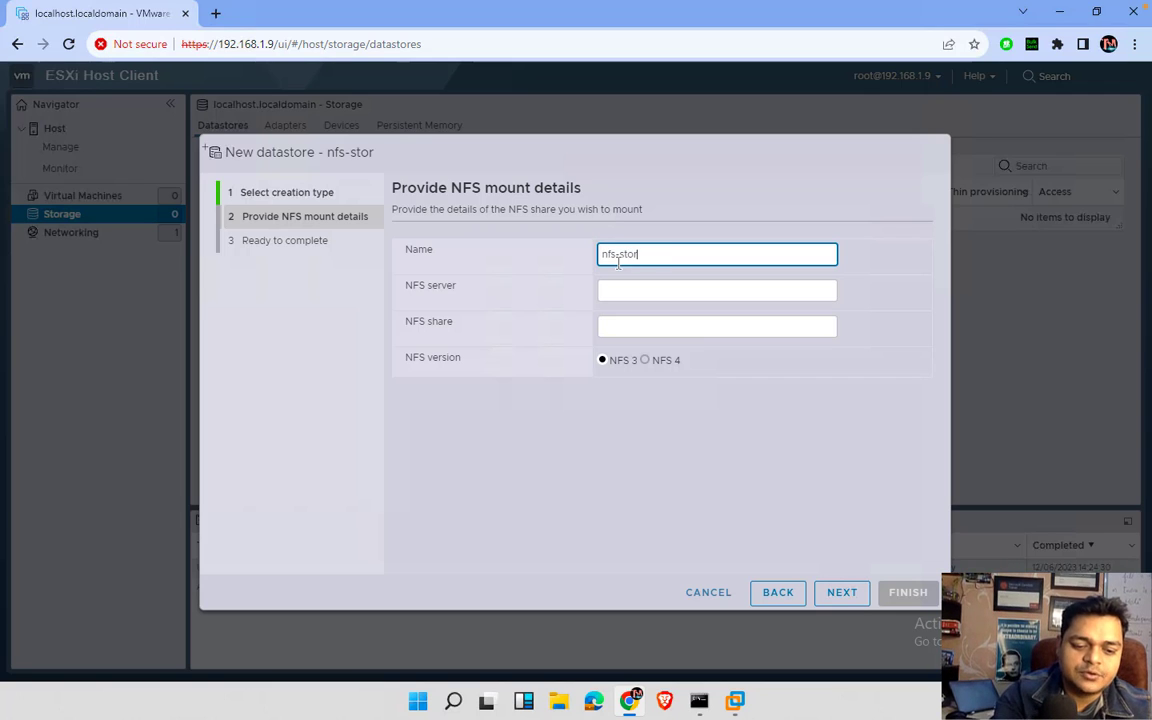
text(age)
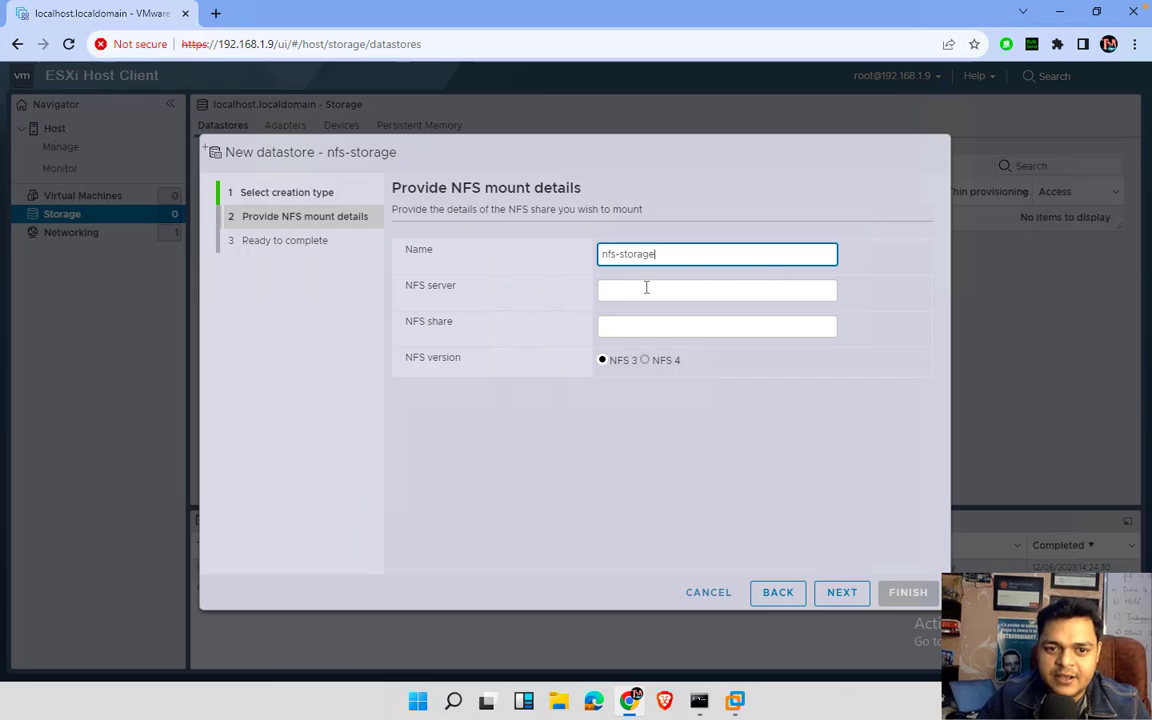
click(629, 288)
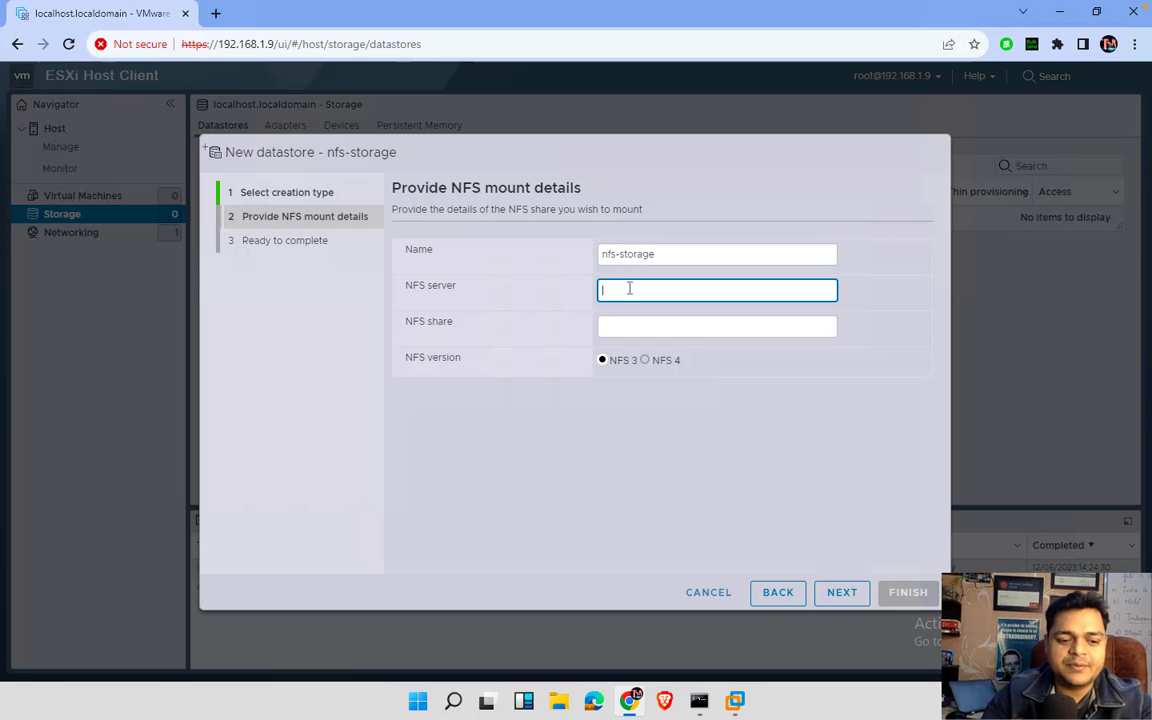
text(192.168)
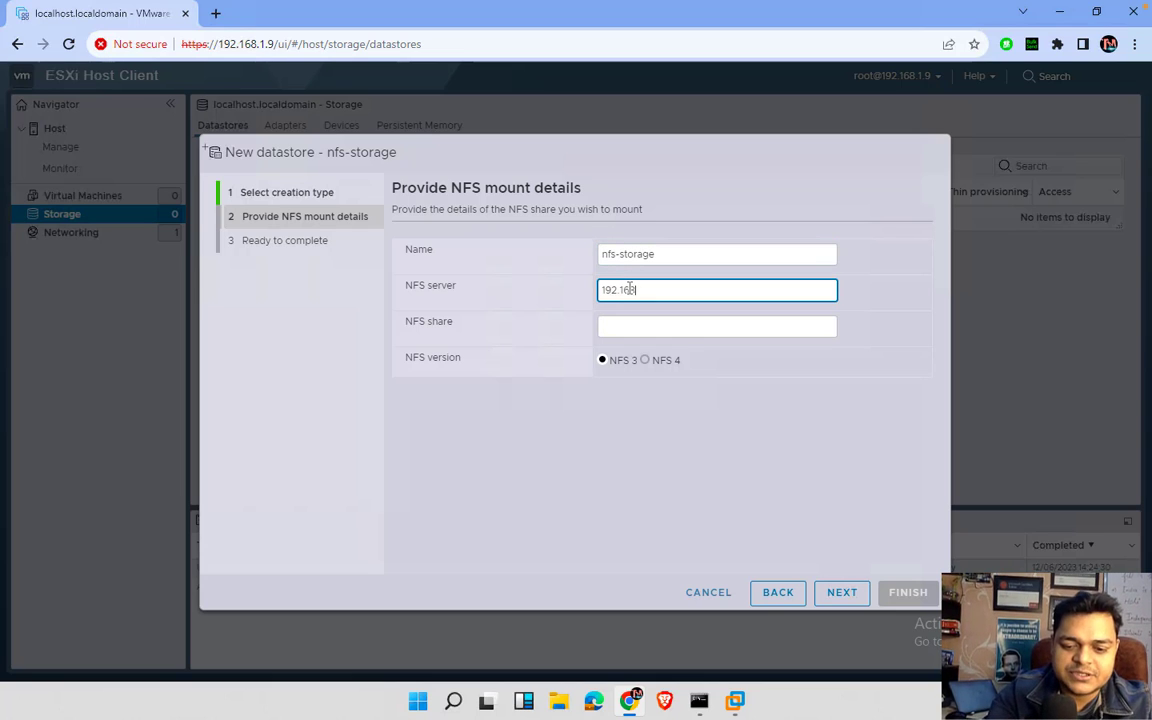
text(.1.200)
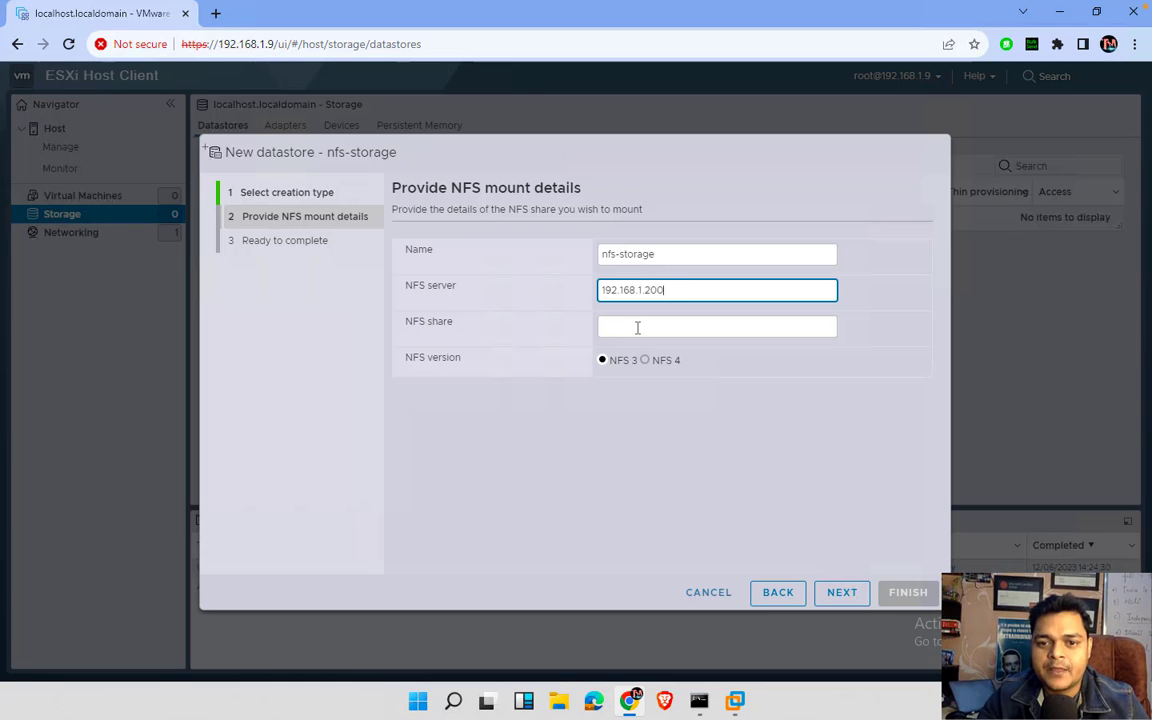
click(637, 327)
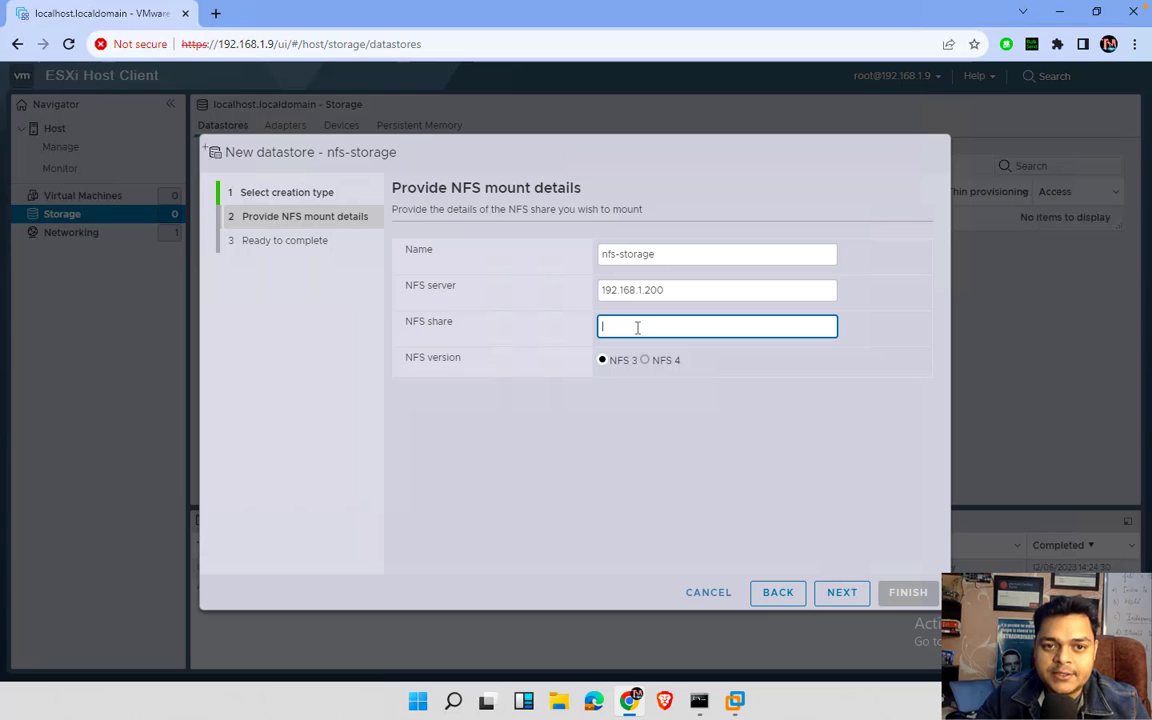
click(735, 700)
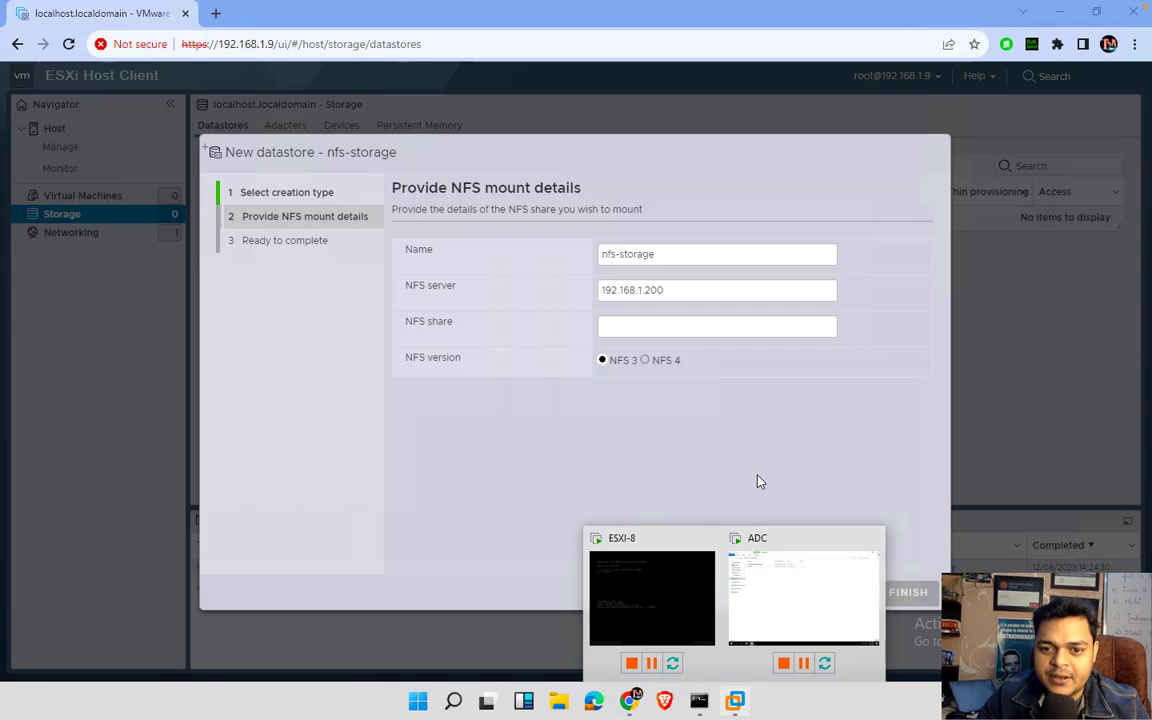
- Open the NFS folder on the ADC server, copy its E:\NFS path, and return to ESXi
click(764, 585)
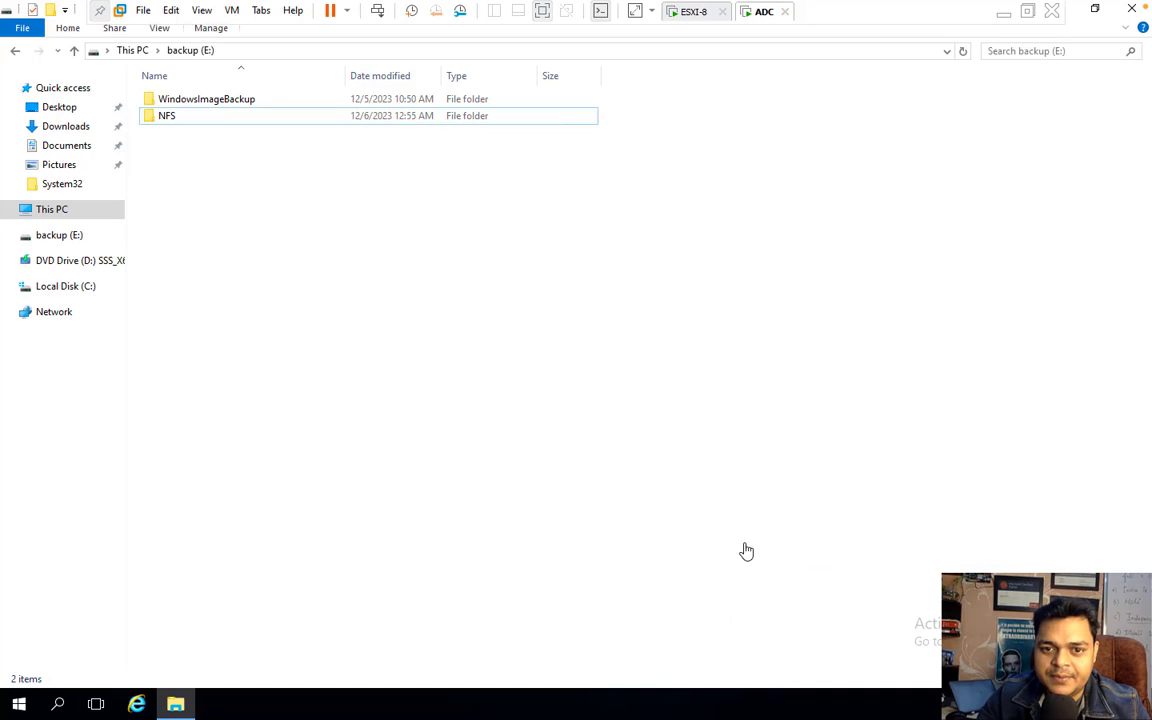
click(182, 118)
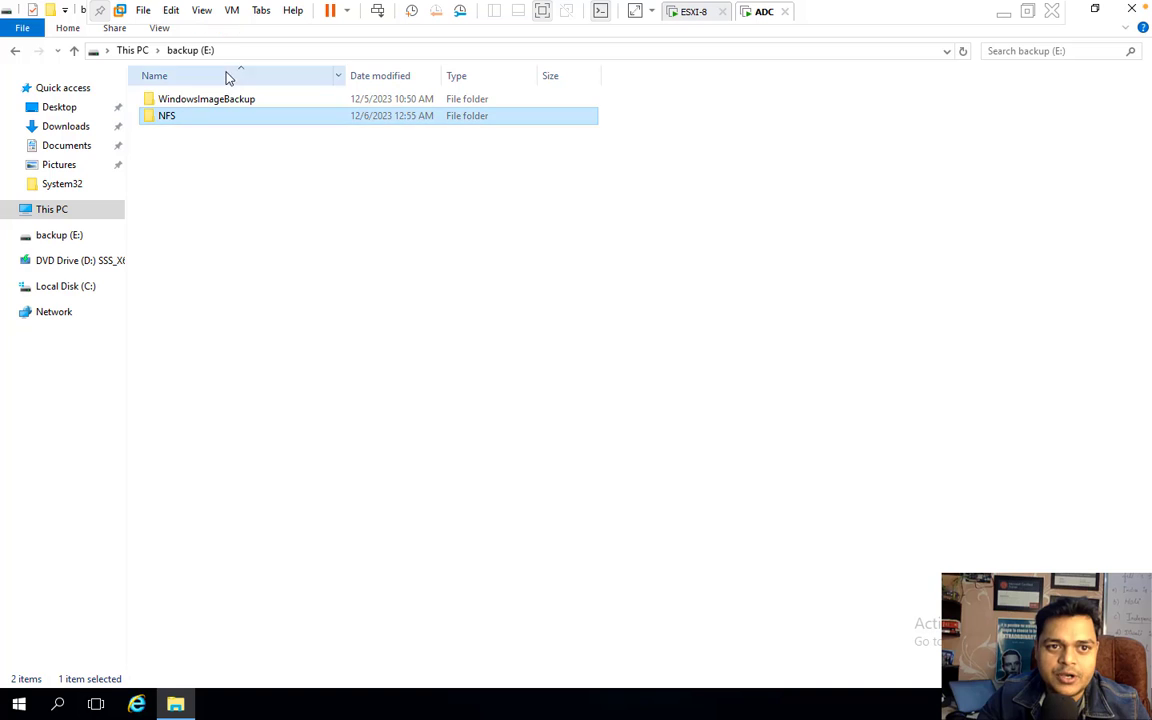
double_click(188, 122)
click(231, 51)
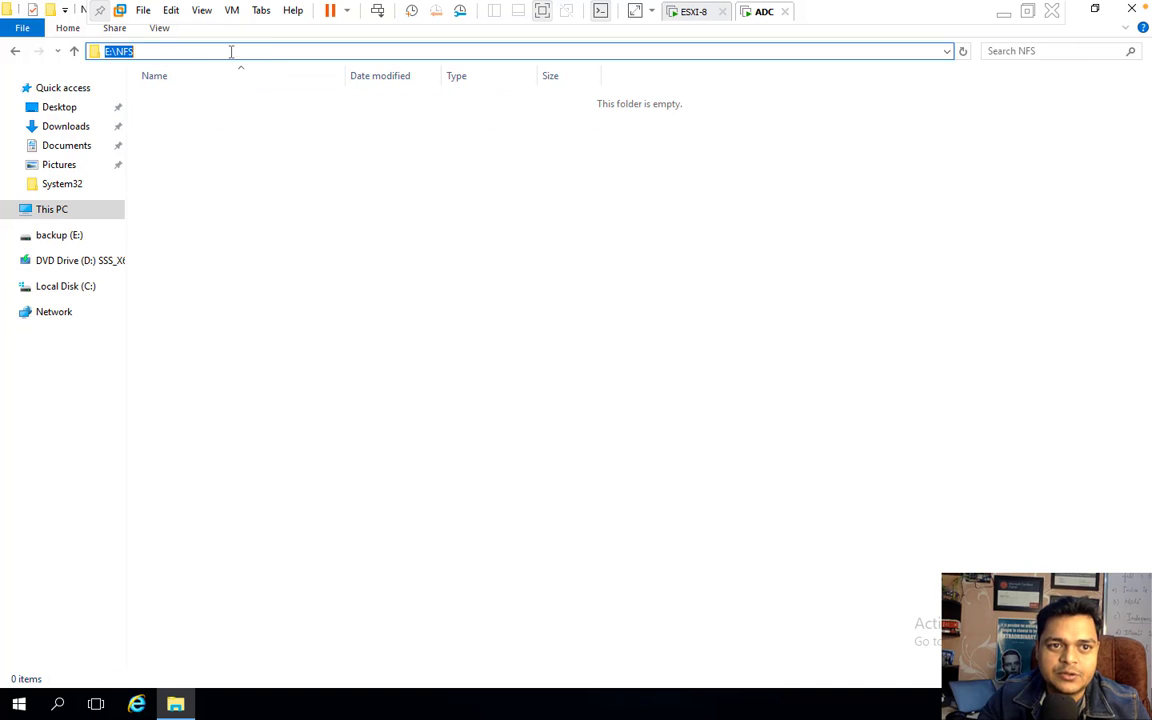
click(153, 51)
drag(148, 51, 104, 51)
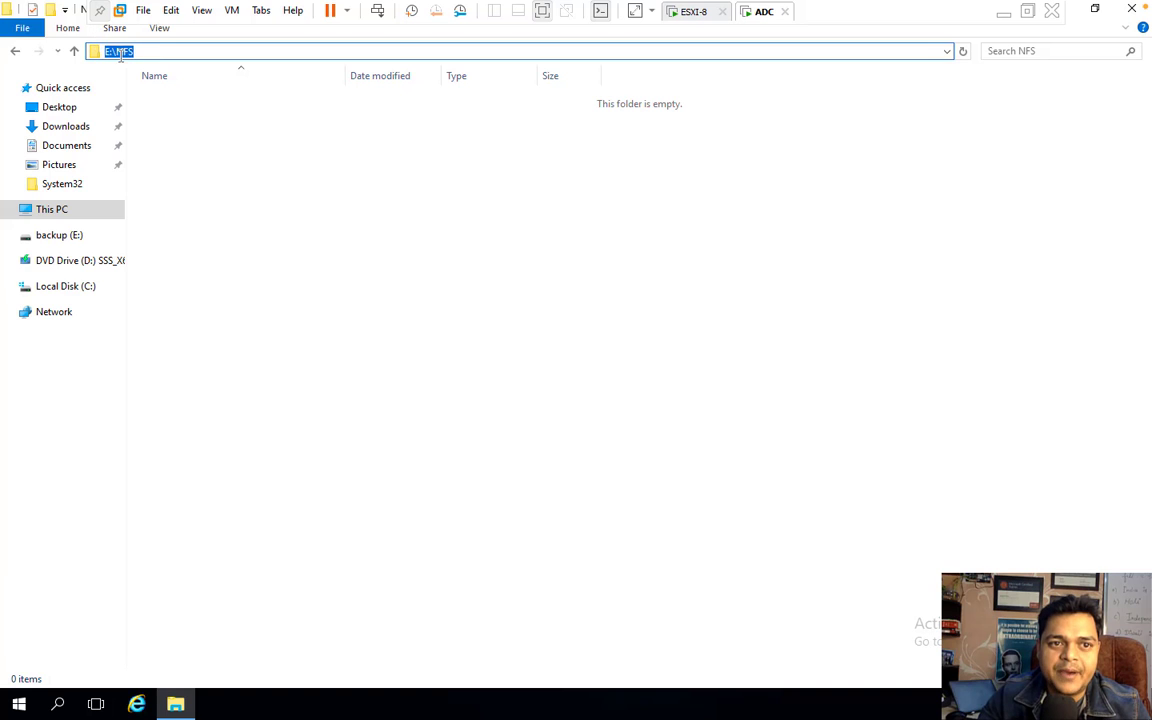
right_click(120, 61)
click(165, 107)
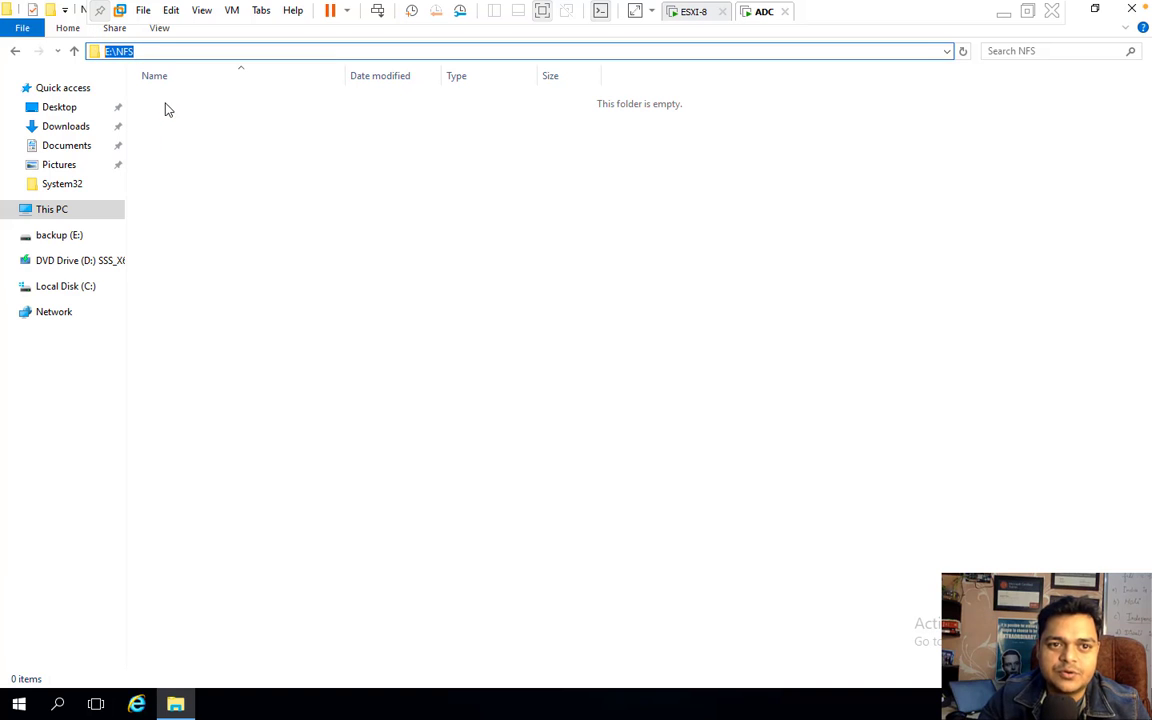
click(1004, 13)
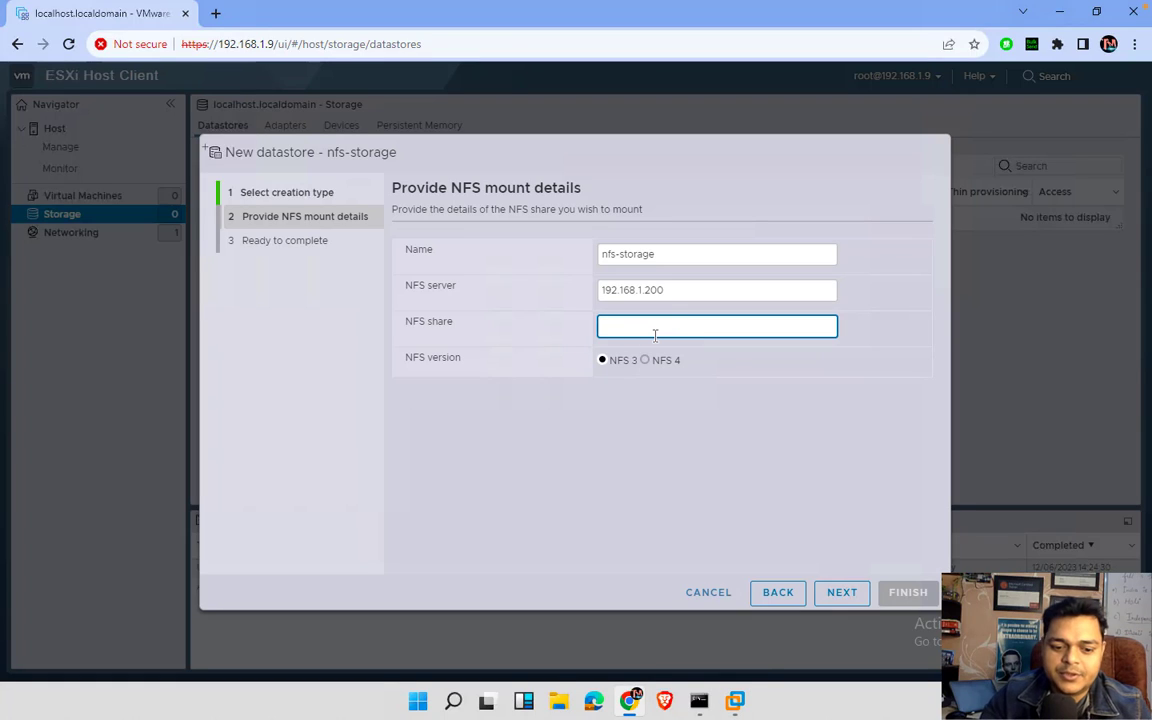
- Paste E:\NFS as the NFS share, keep NFS 3, and finish mounting nfs-storage
key(ctrl+v)
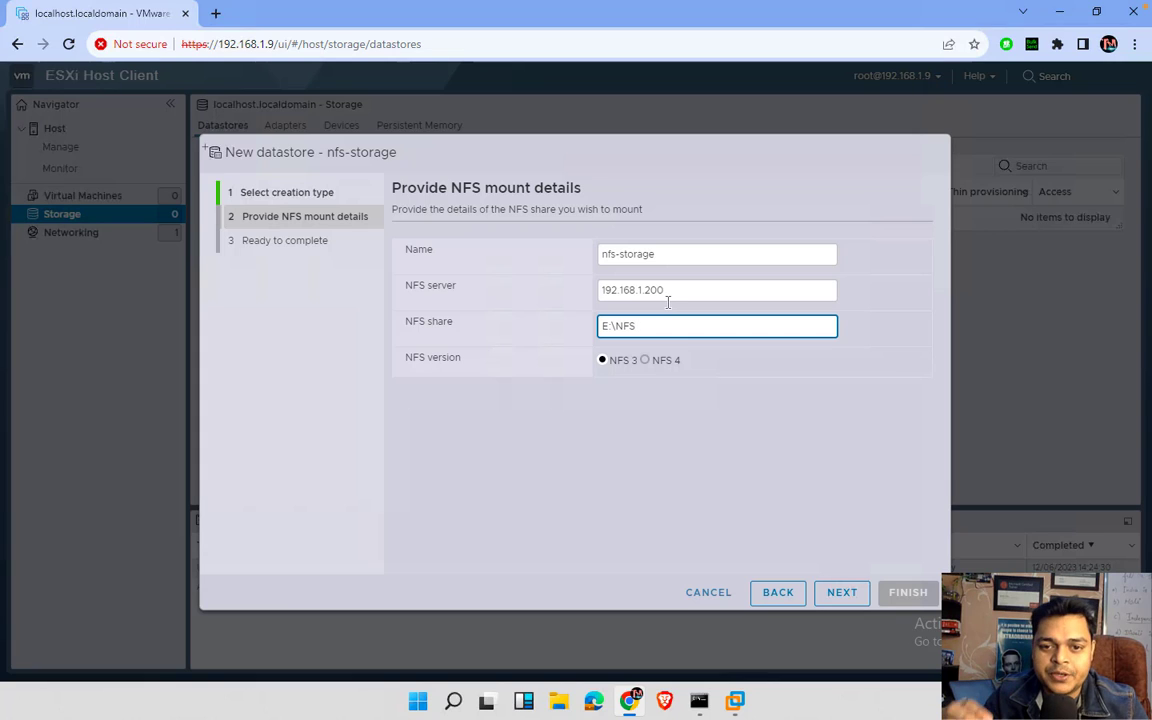
click(646, 361)
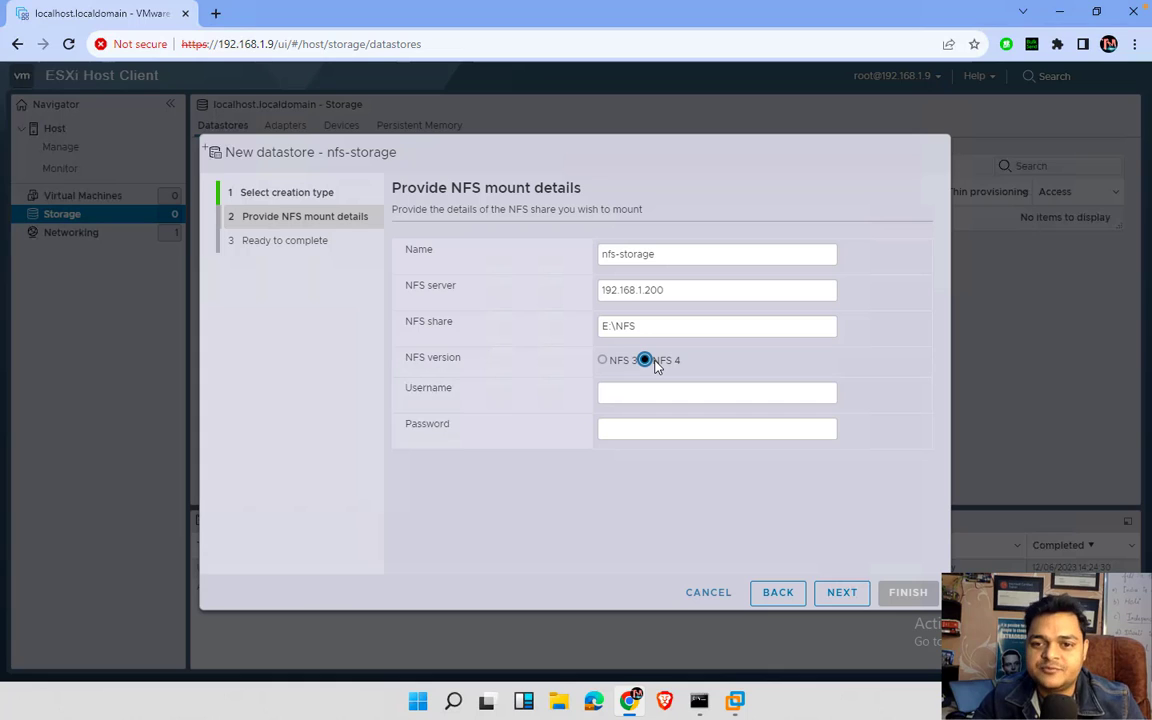
click(611, 363)
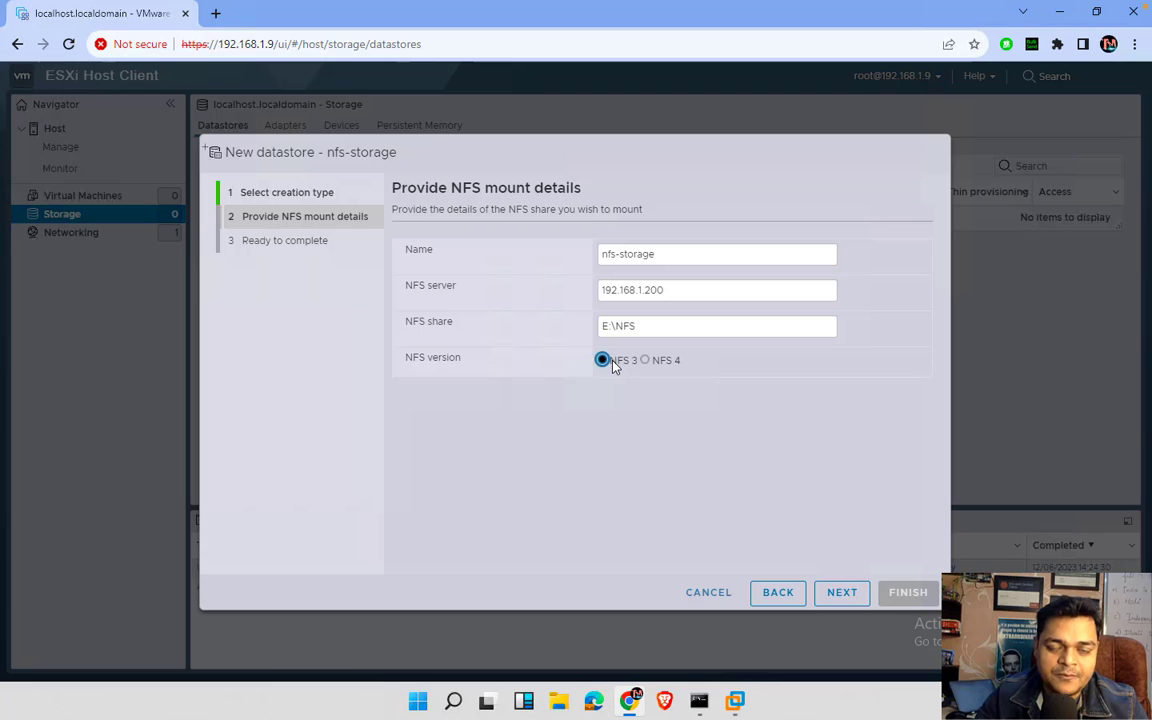
click(845, 597)
click(906, 593)
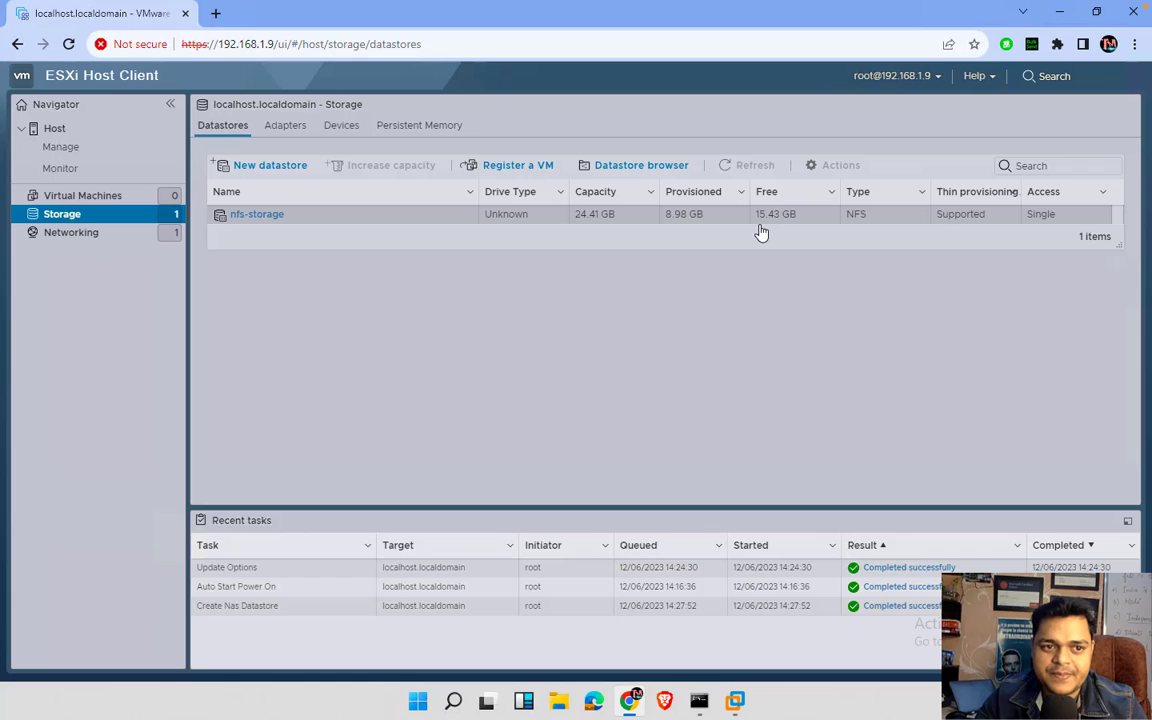
- Start a new virtual machine named Win-10 with Microsoft Windows 10 (64-bit) as the guest OS
click(99, 202)
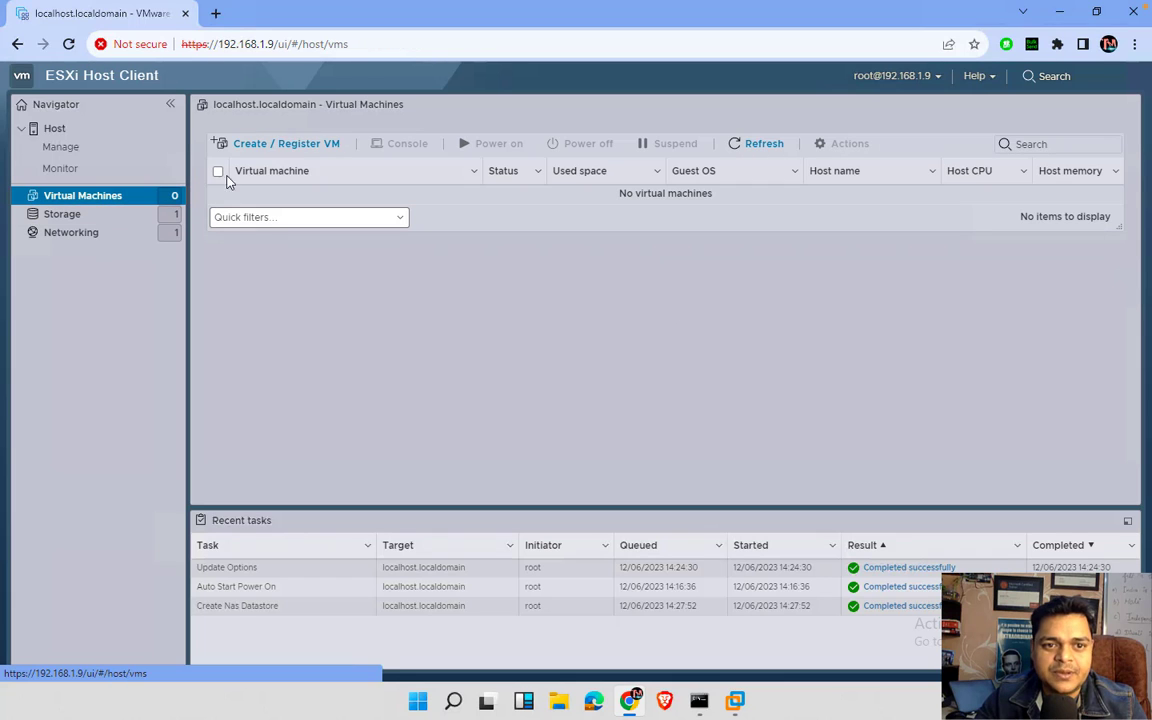
click(288, 152)
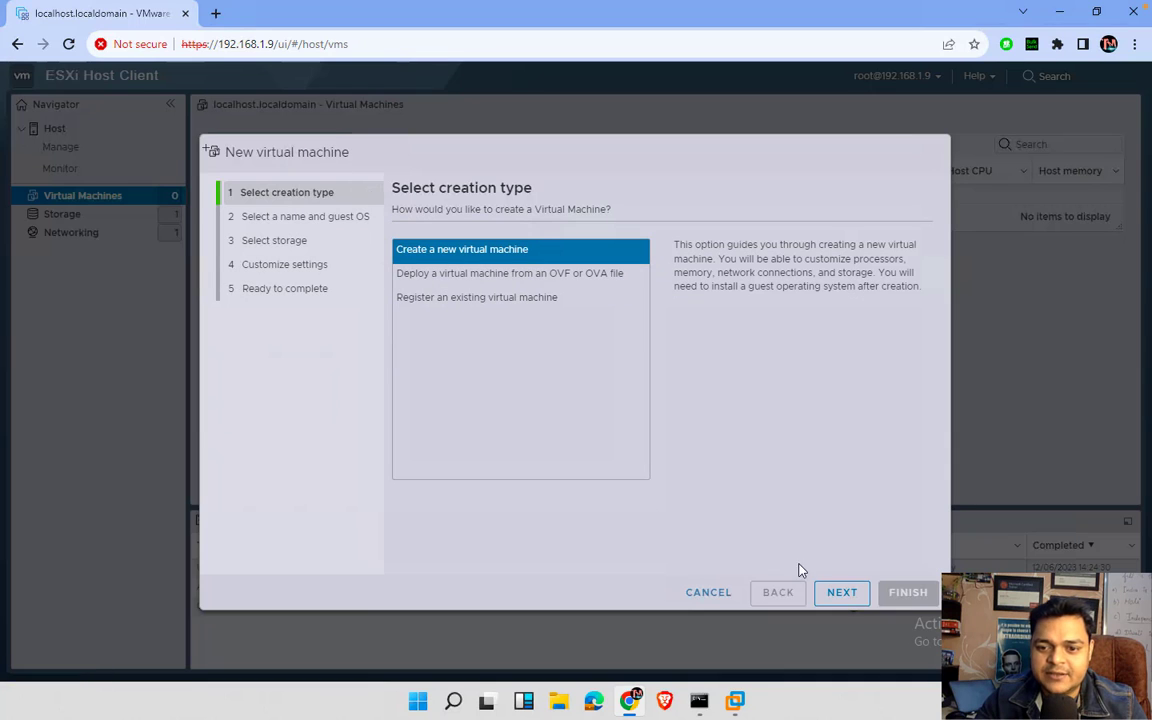
click(845, 594)
click(505, 268)
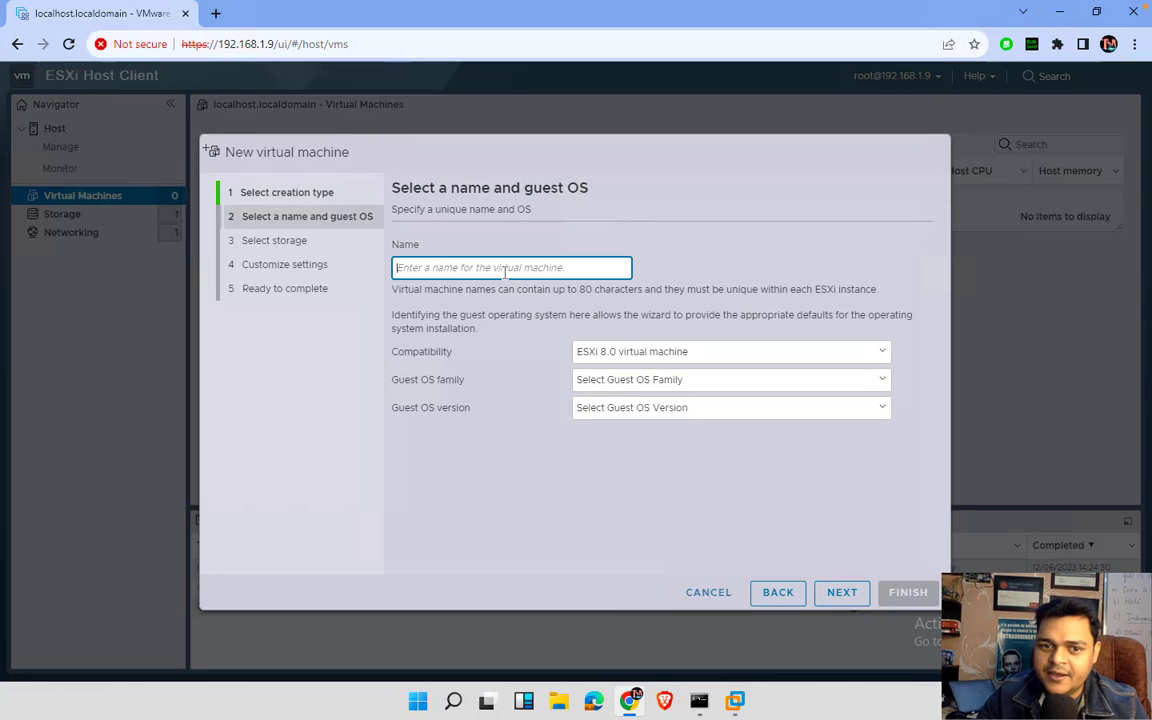
text(Win)
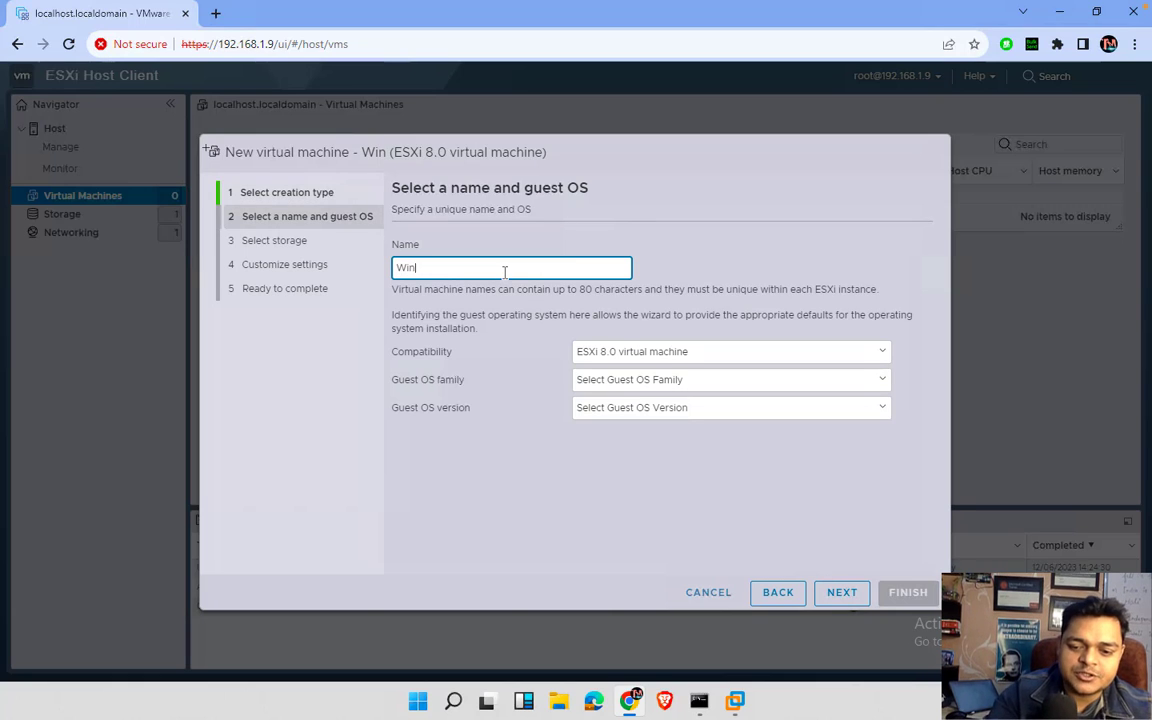
text(-10)
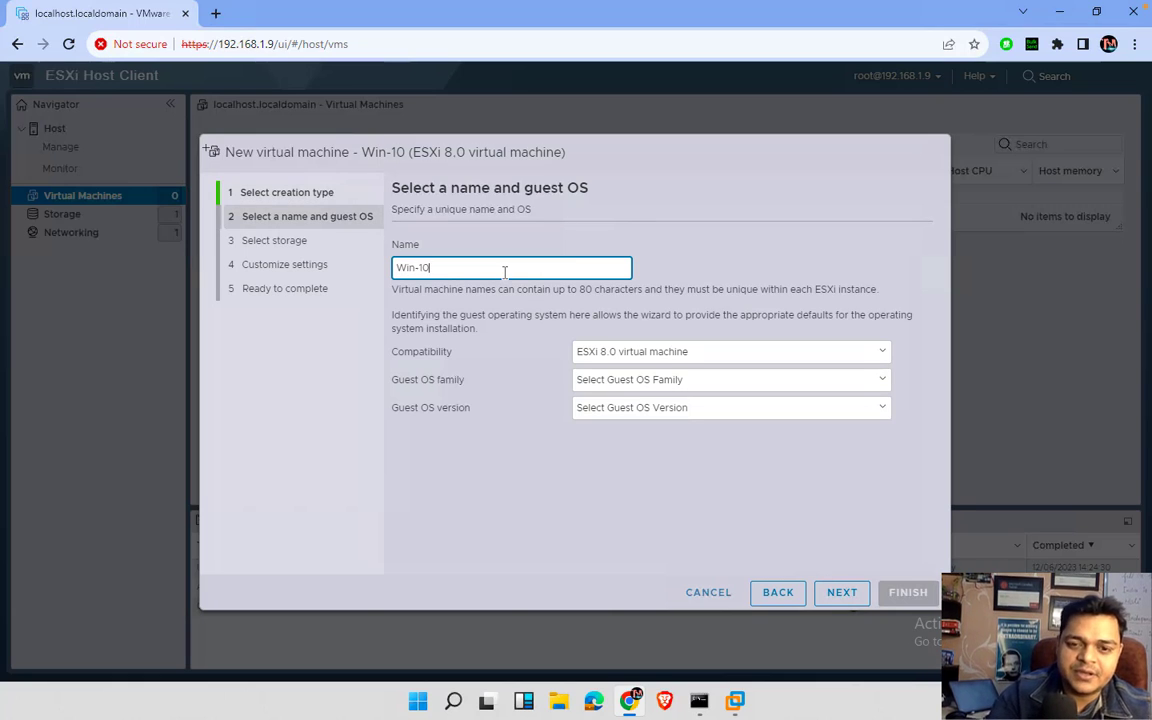
click(630, 381)
click(617, 446)
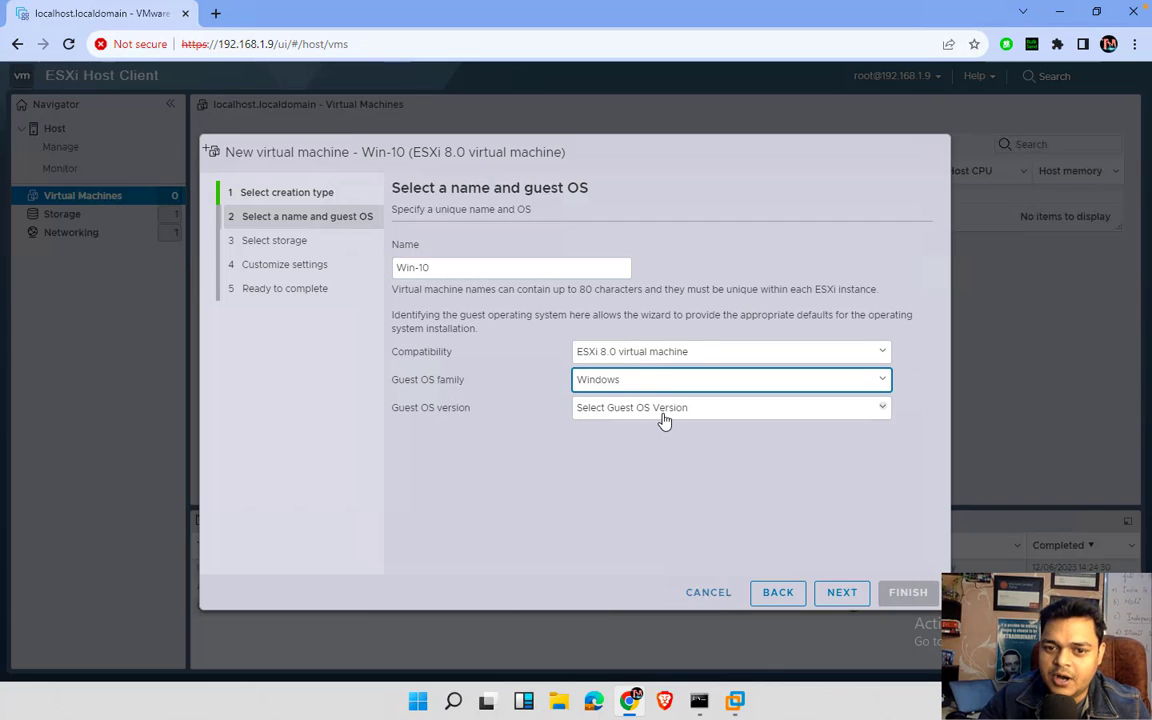
click(664, 410)
click(676, 475)
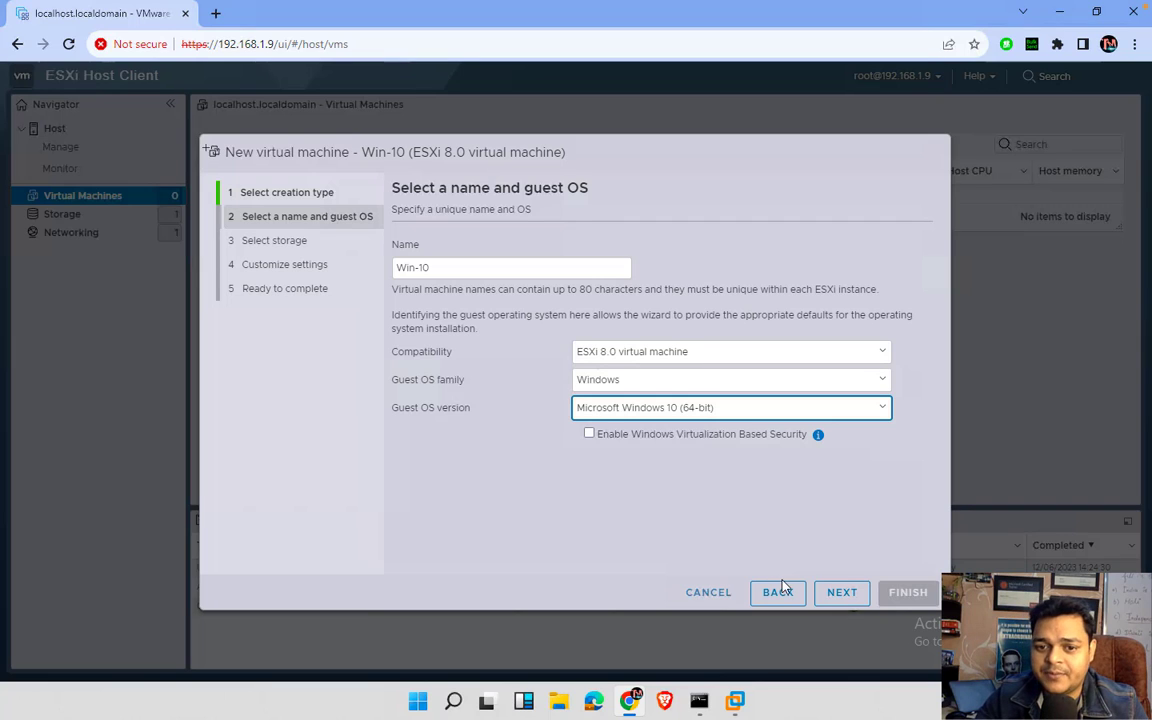
click(843, 594)
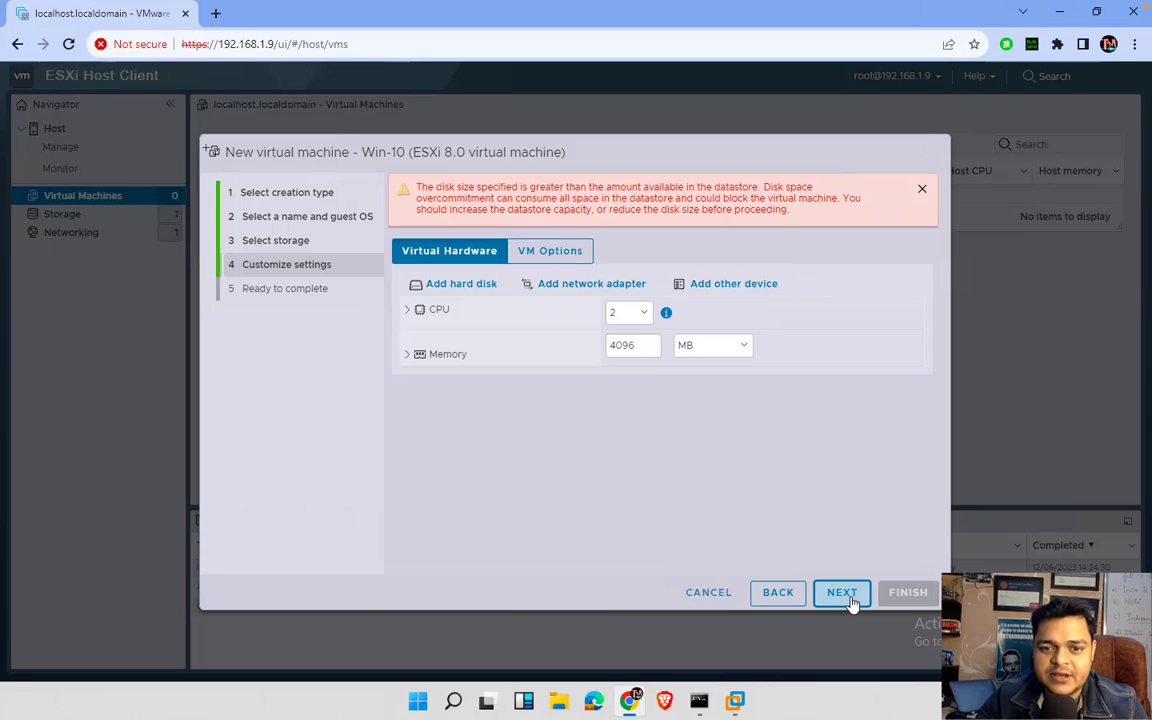
- Set Hard disk 1 to 5 GB and finish creating the Win-10 VM
double_click(636, 376)
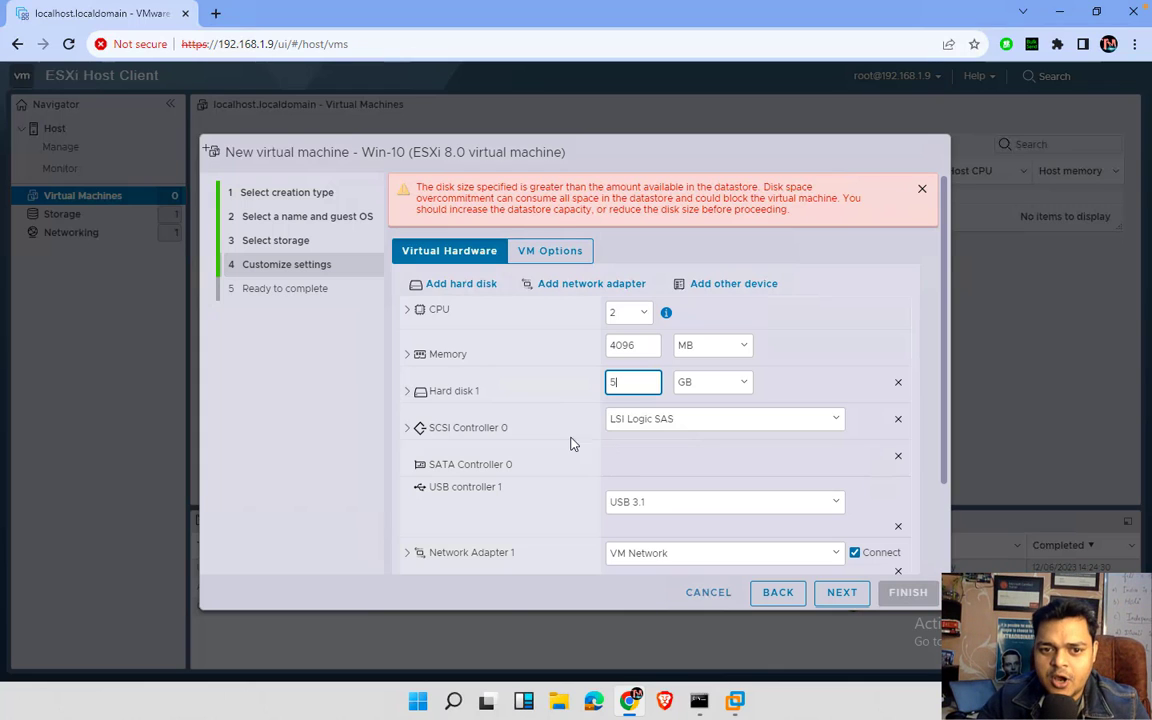
click(408, 391)
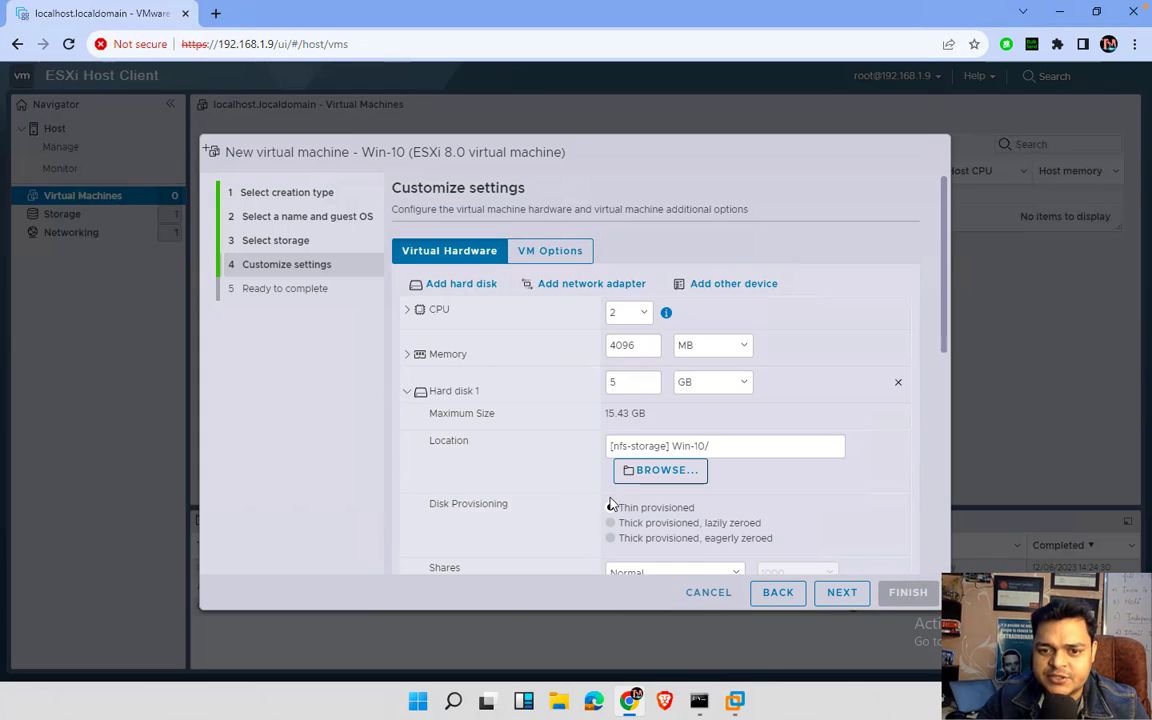
click(840, 594)
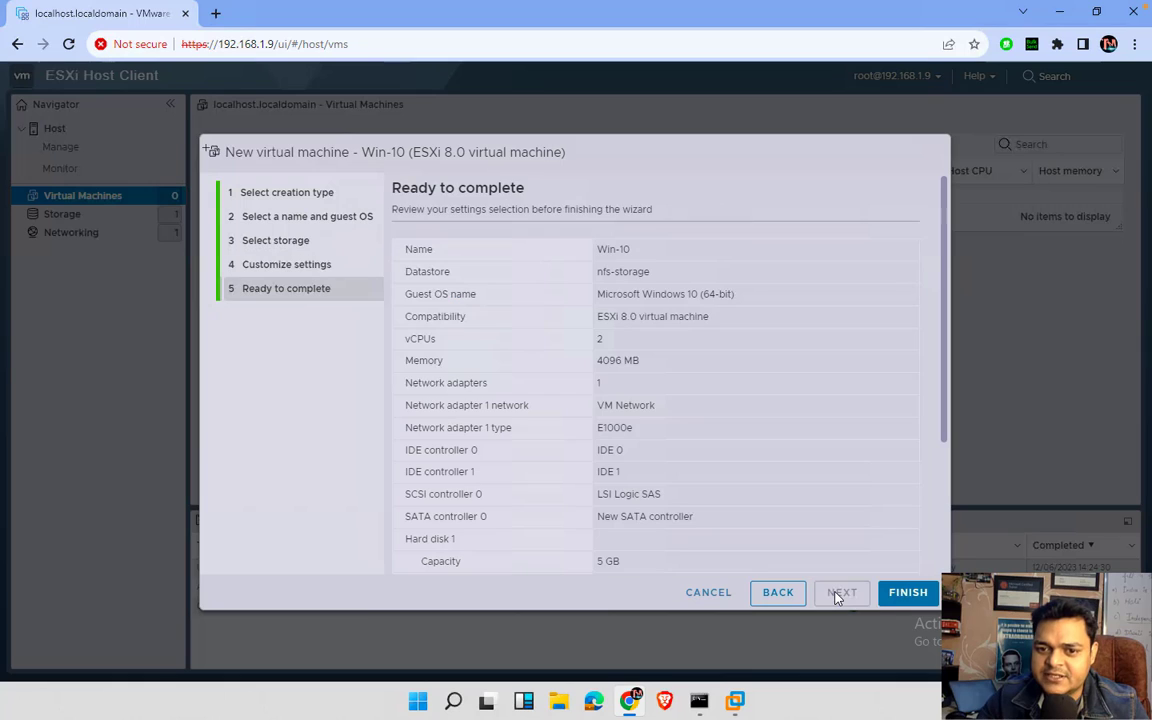
click(895, 597)
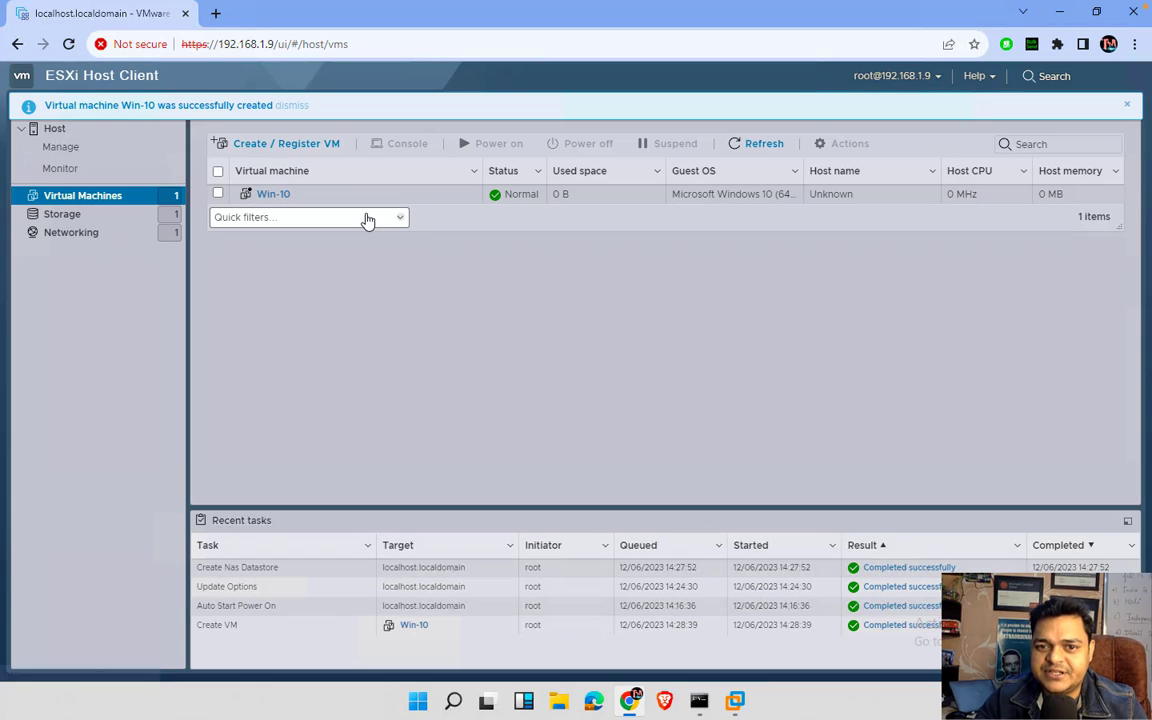
click(1128, 108)
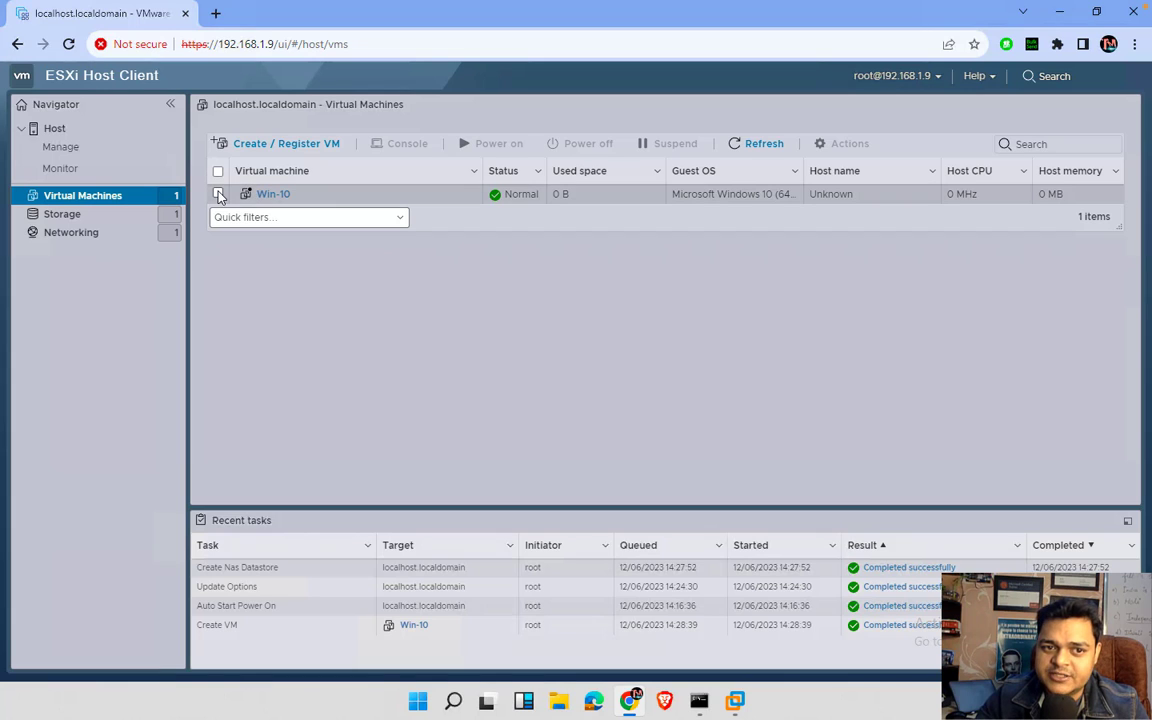
- Open Win-10's page, review its Edit settings hard disk options, and cancel without changes
click(250, 196)
click(270, 197)
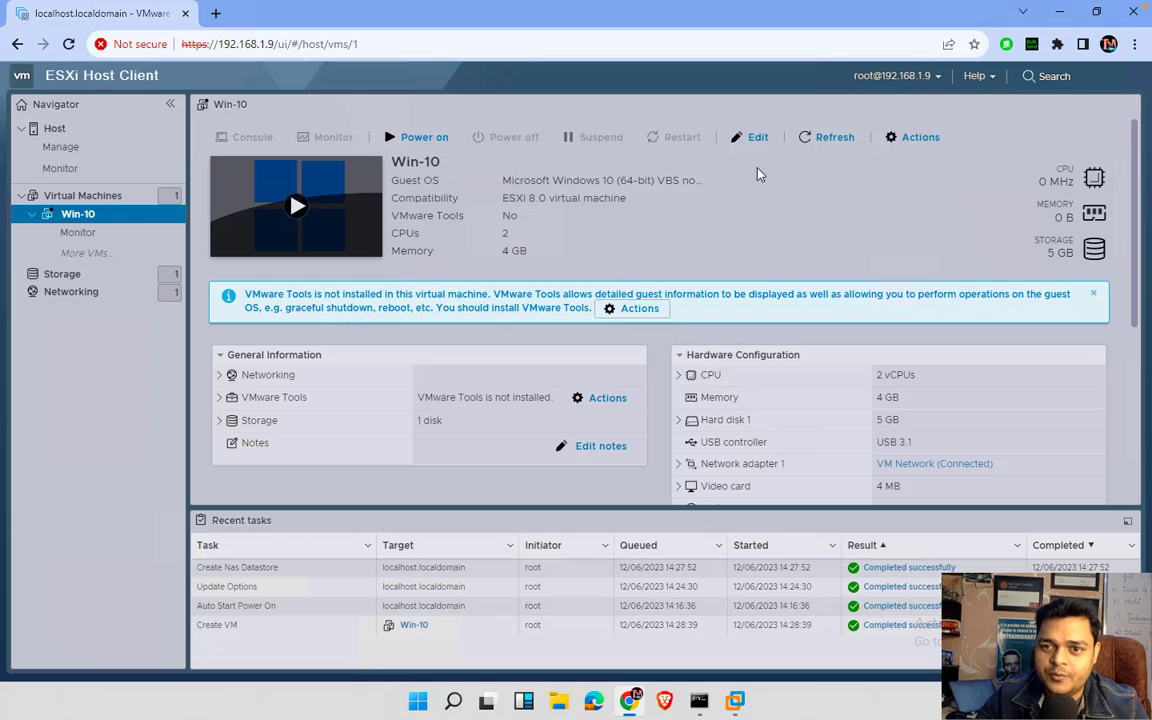
click(914, 143)
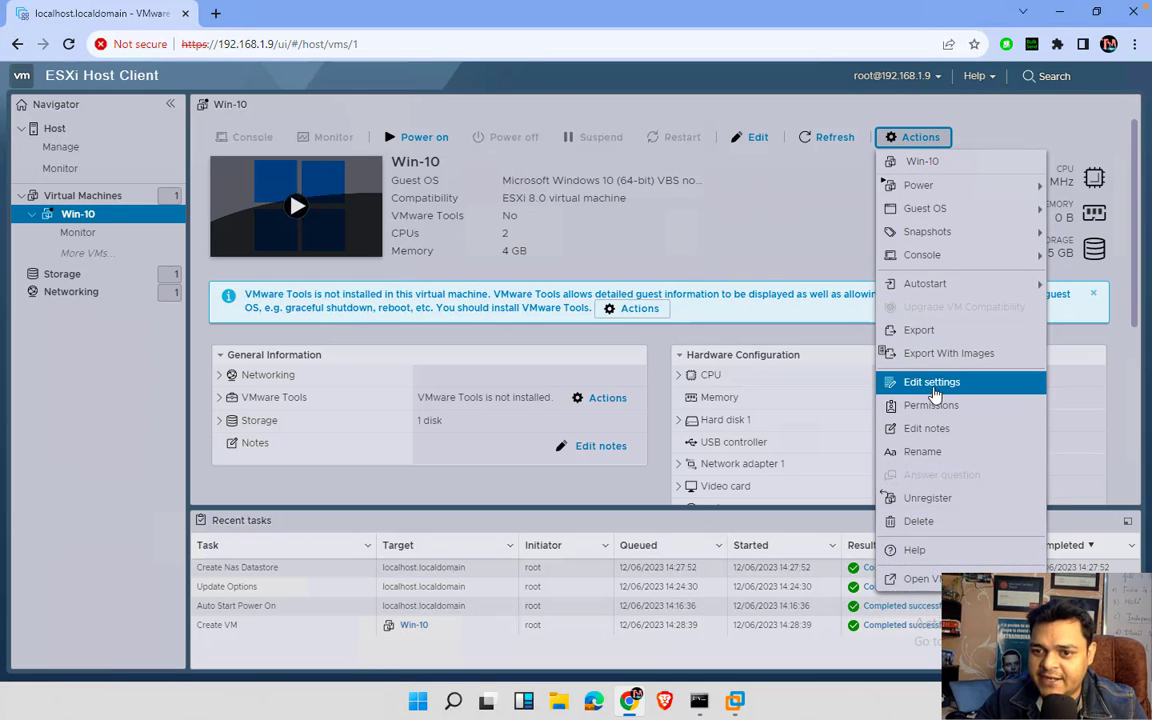
click(930, 386)
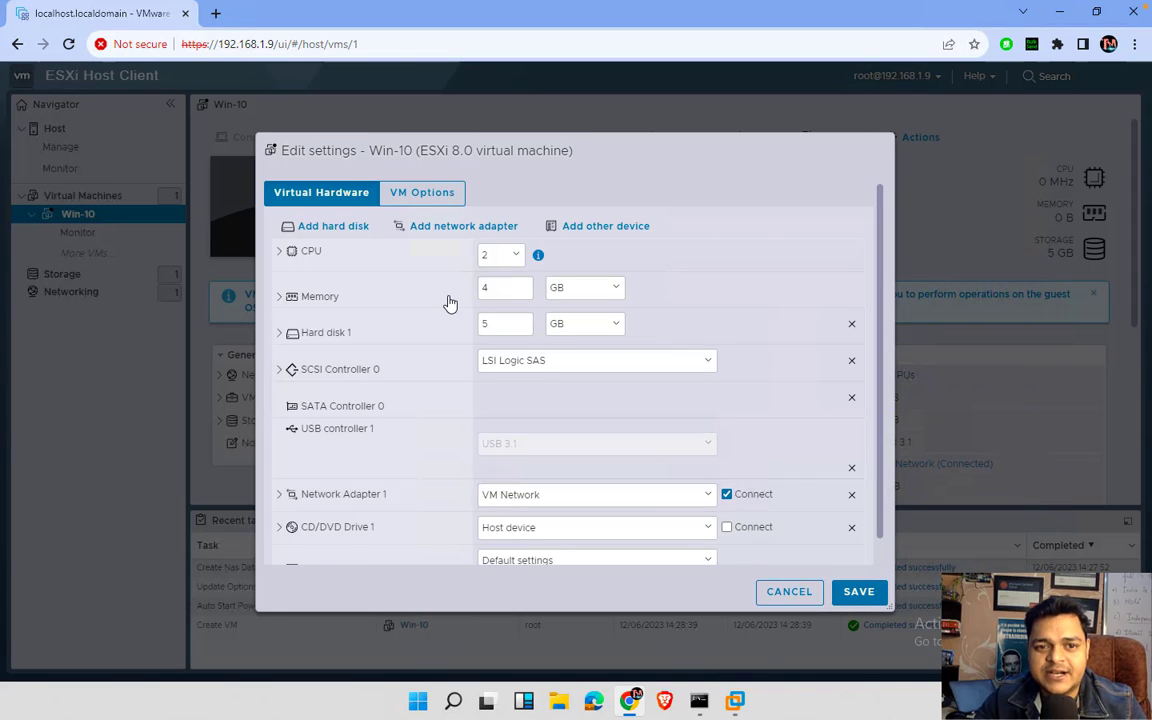
click(340, 226)
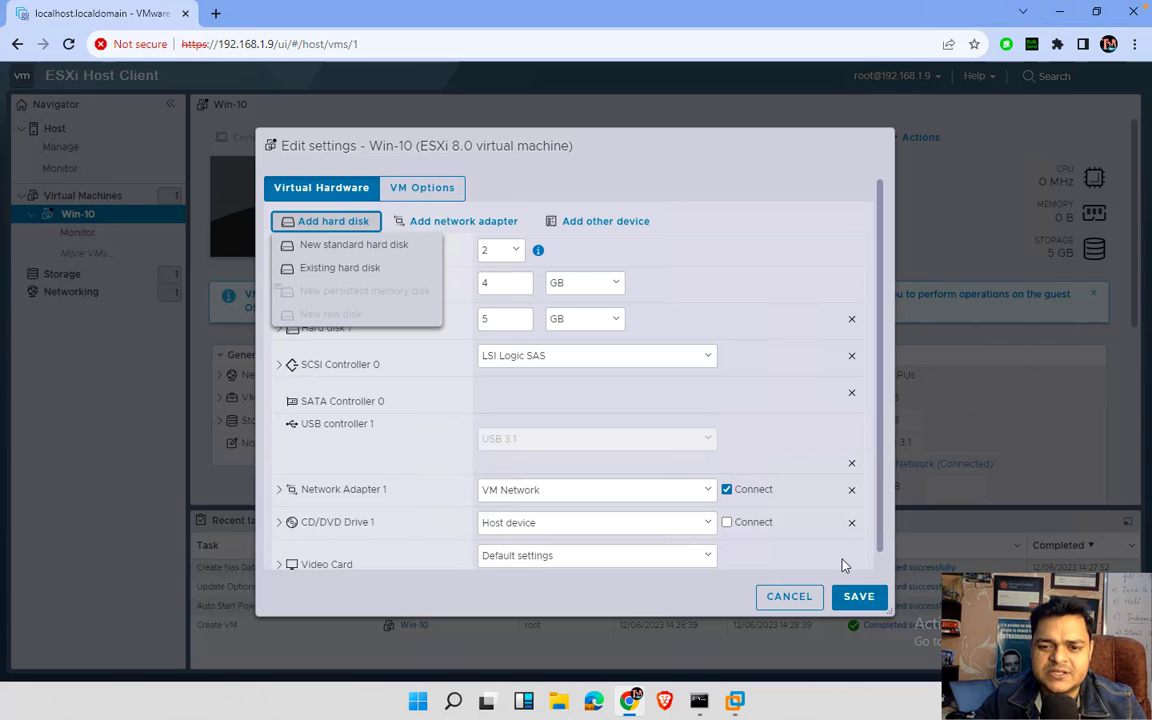
click(795, 596)
- Switch to the ADC server's desktop and close the NFS folder window
mouse_move(737, 697)
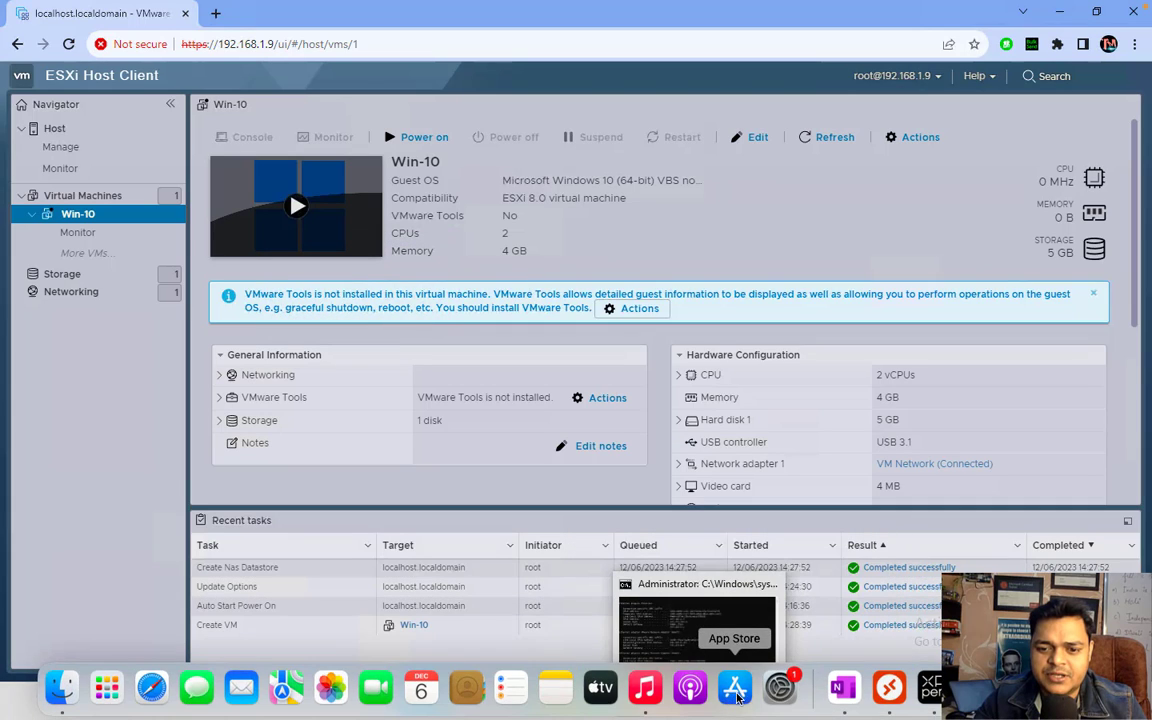
click(790, 624)
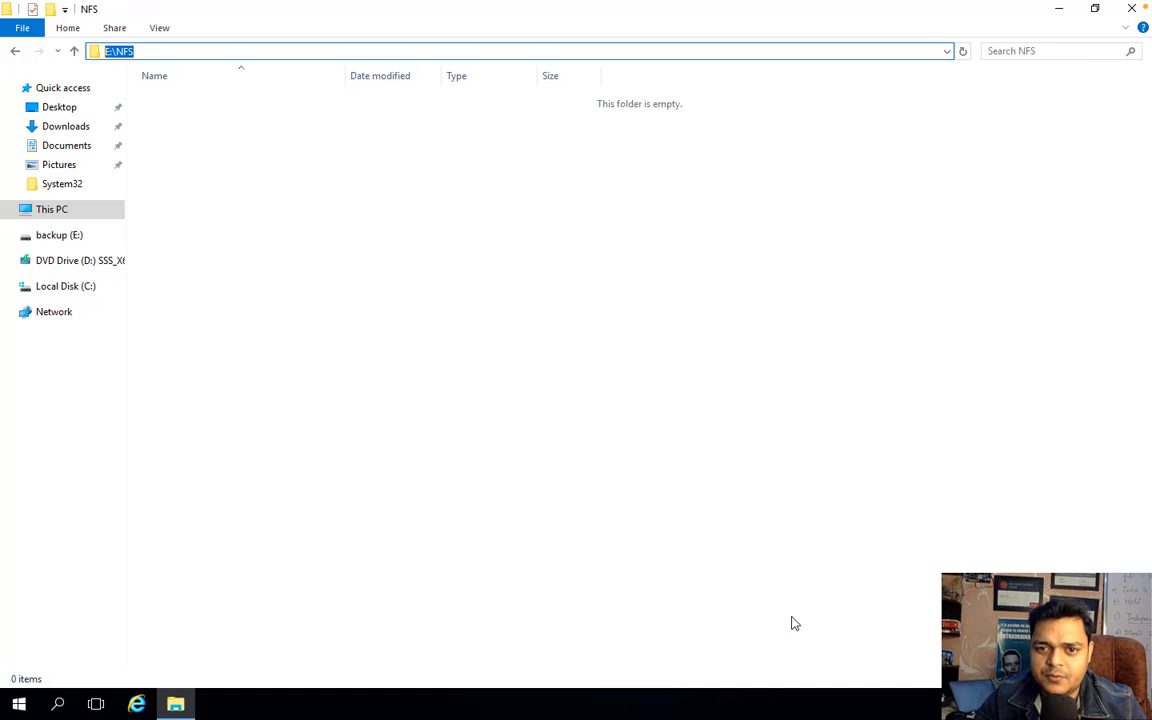
click(1132, 16)
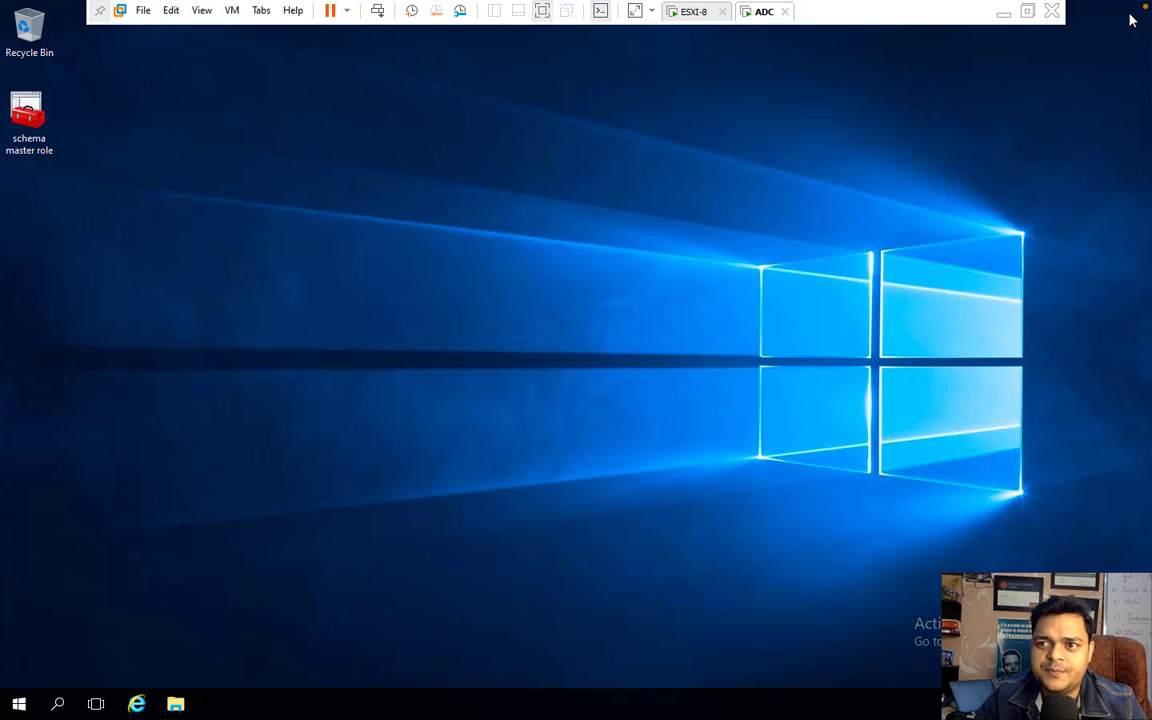
- Launch Server Manager and start New iSCSI Virtual Disk from File and Storage Services > iSCSI
click(22, 703)
click(289, 260)
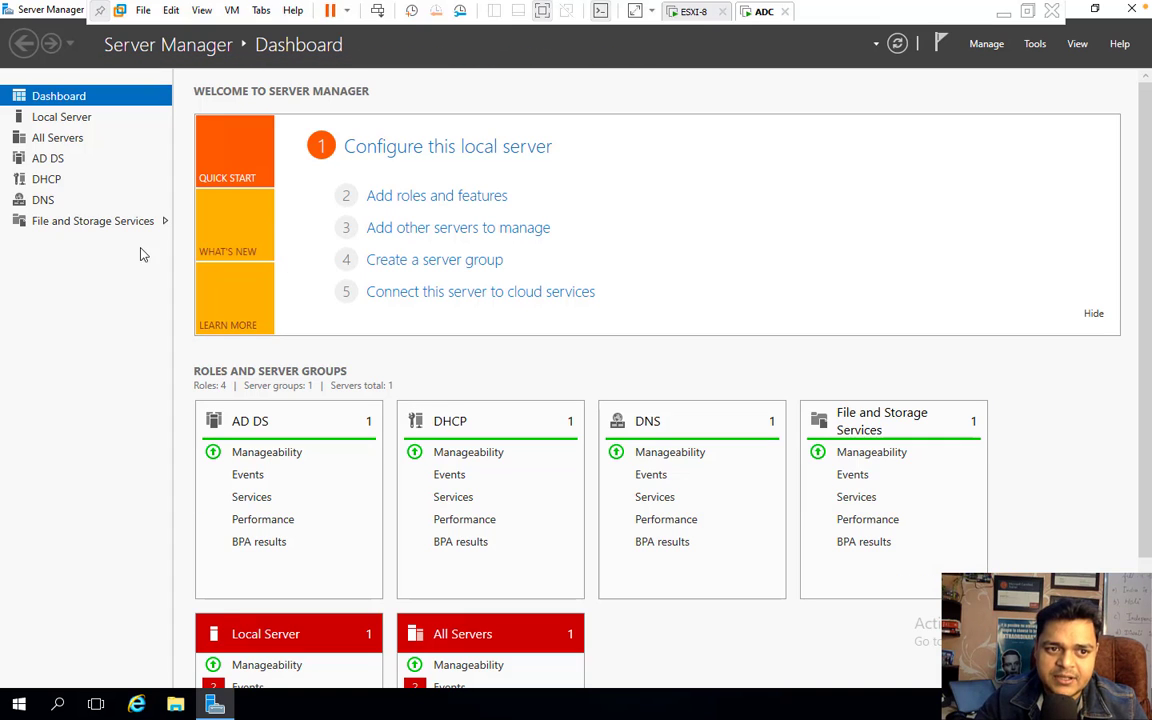
click(112, 225)
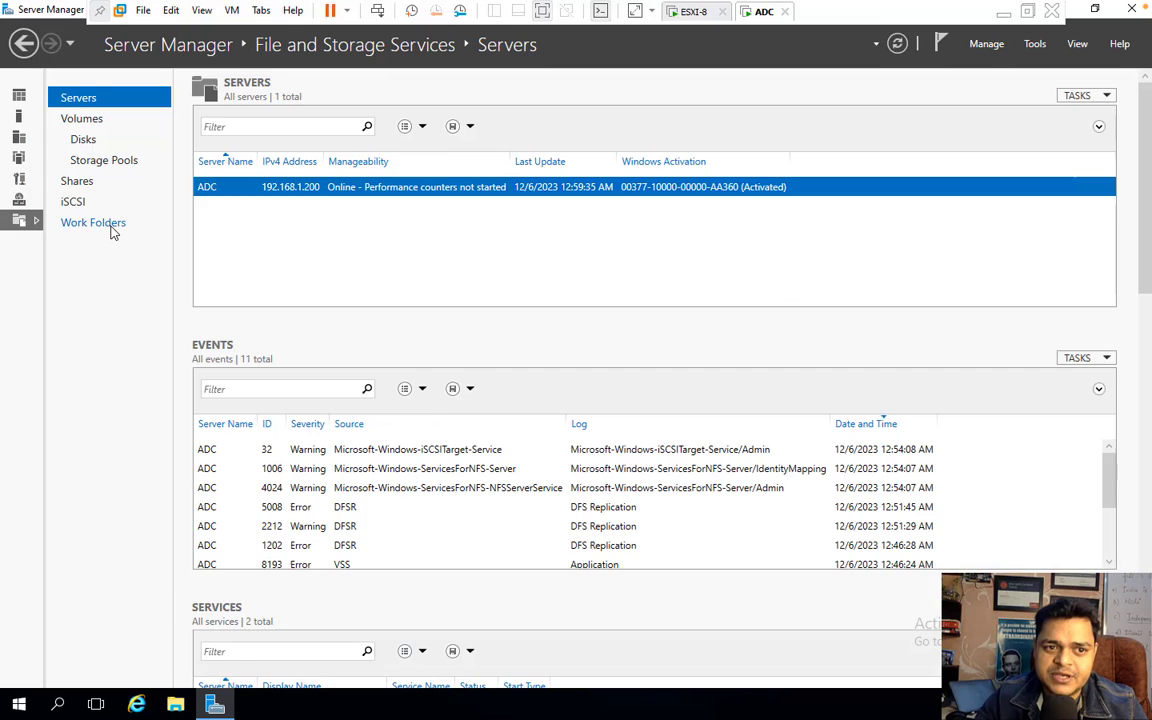
click(75, 203)
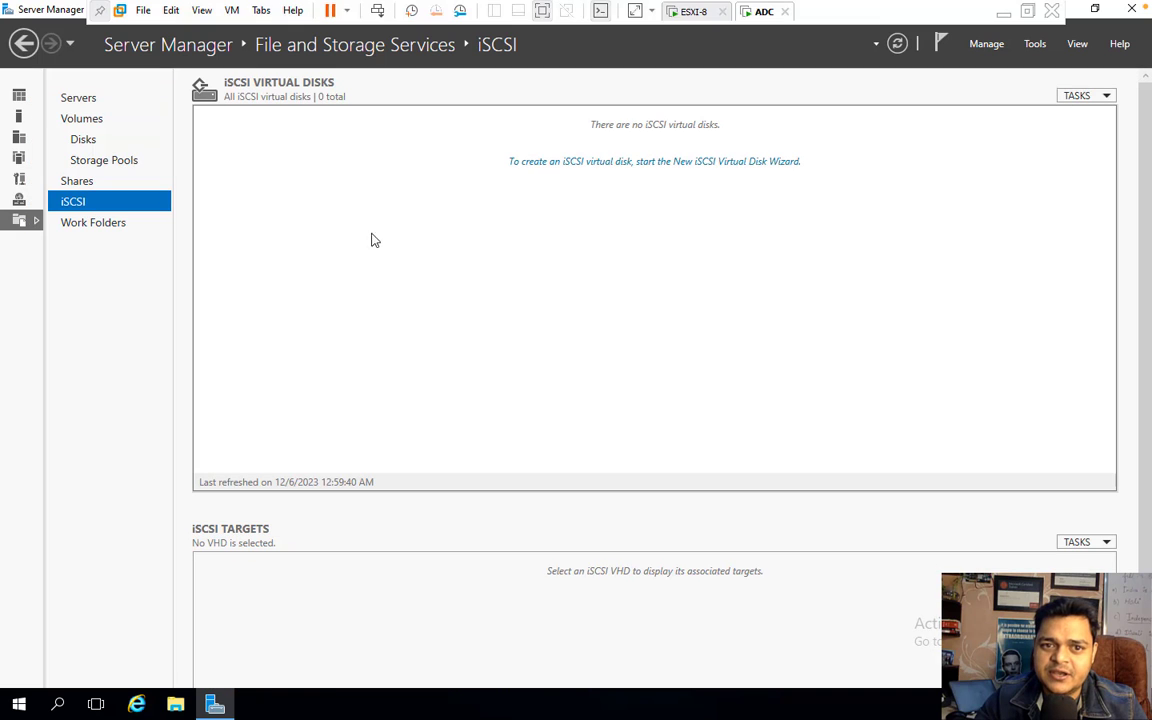
click(1078, 97)
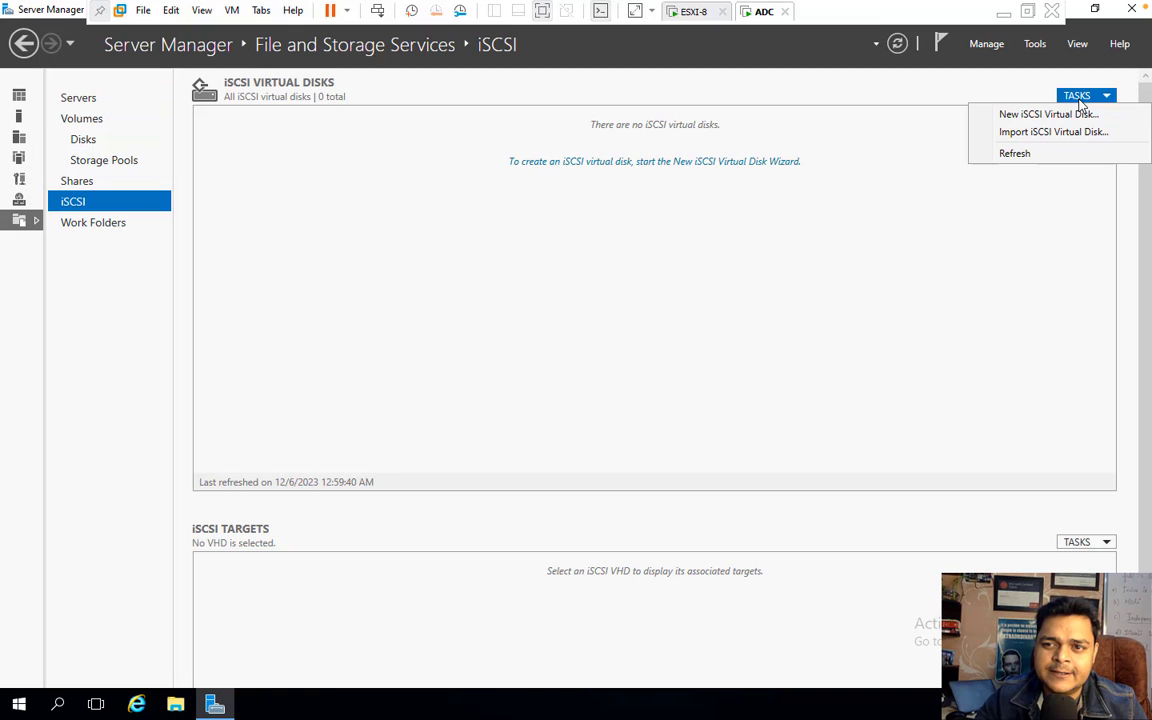
click(1058, 113)
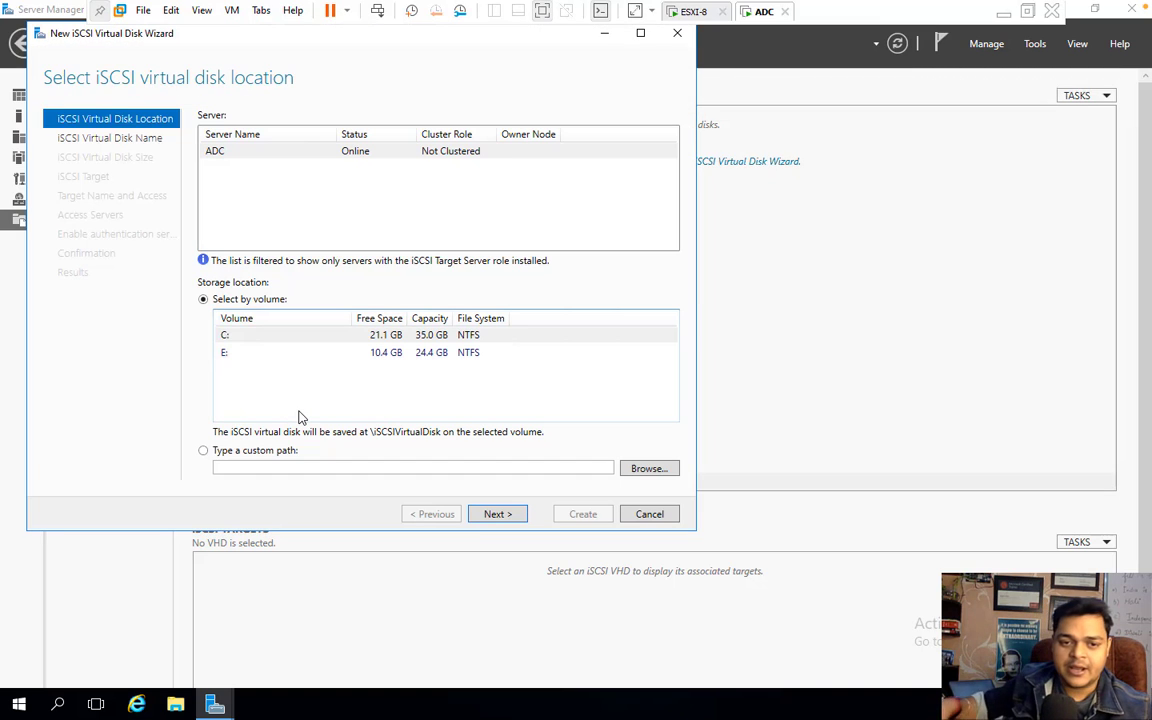
- Store the iSCSI virtual disk on volume C:, name it SHARE, and size it 10 GB
click(392, 334)
click(498, 515)
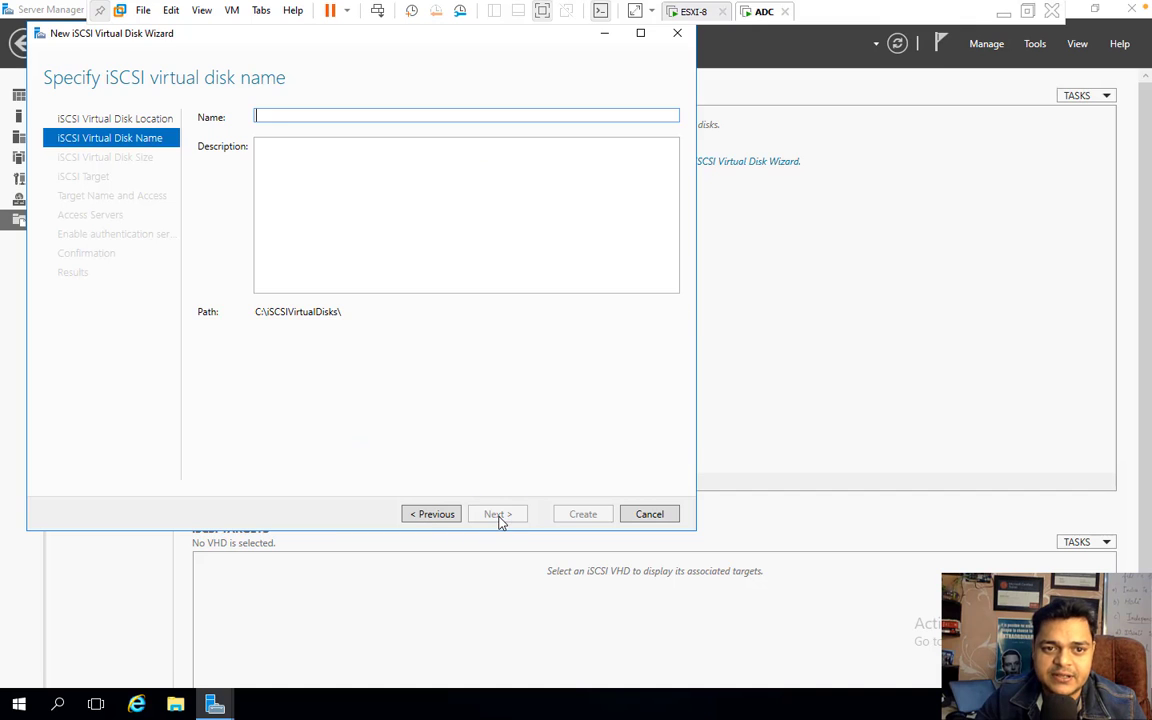
text(SHARE)
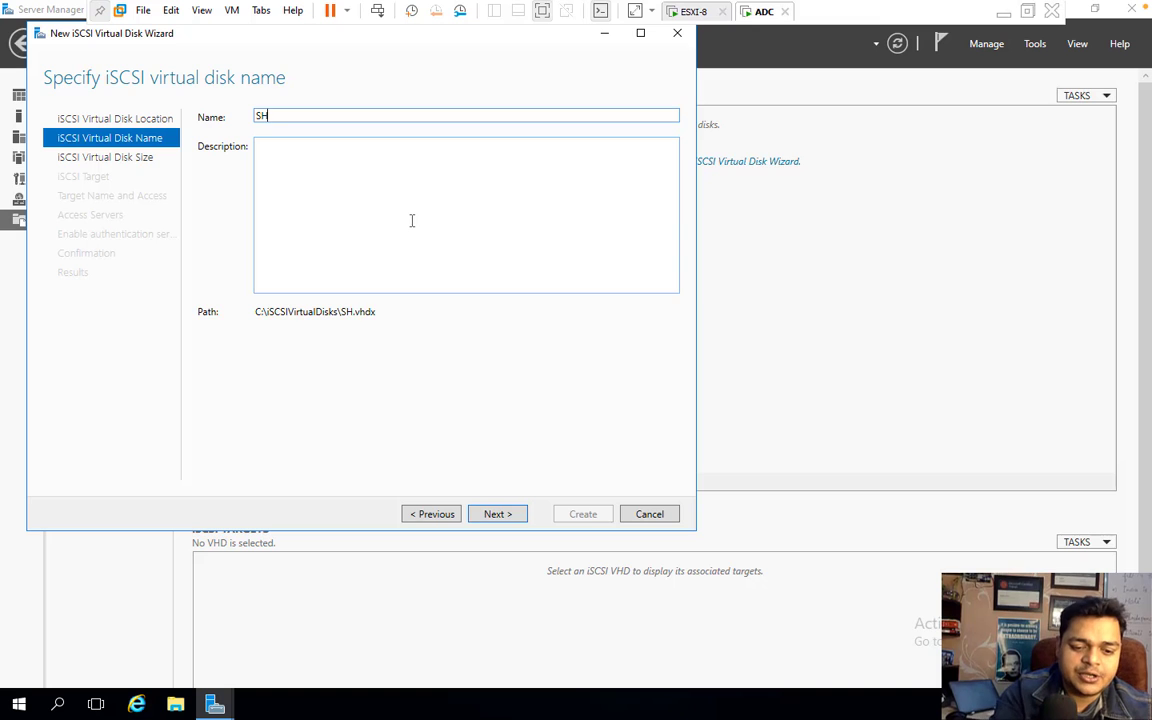
click(508, 516)
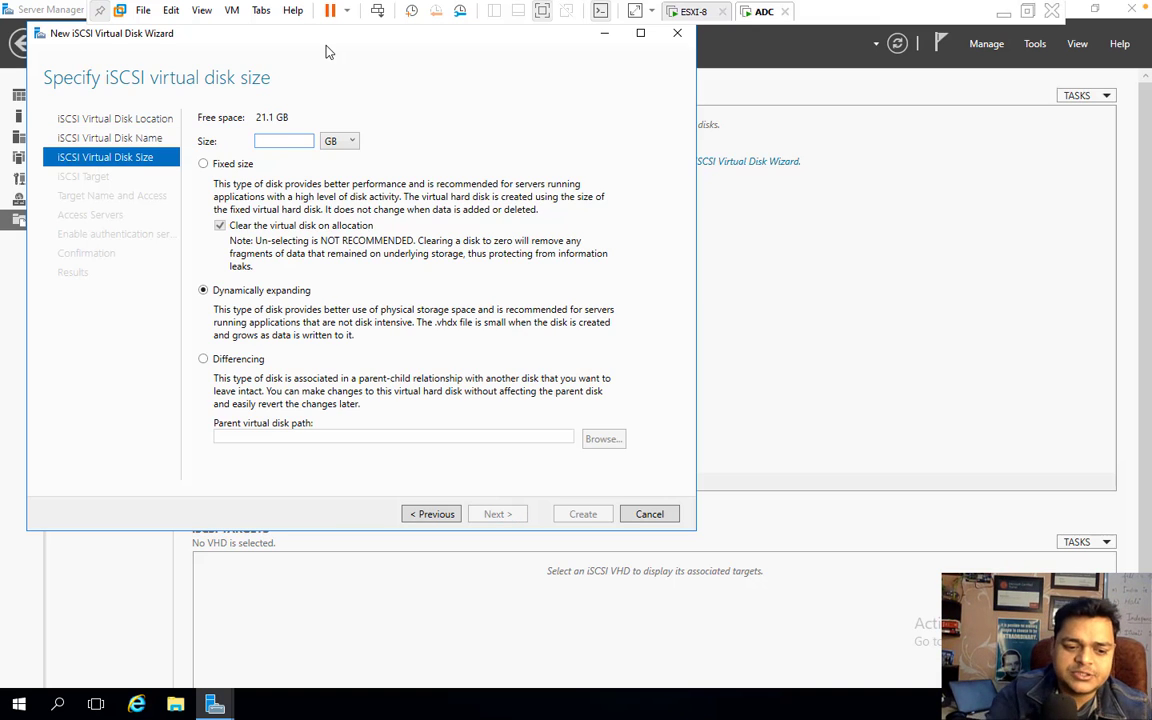
text(10)
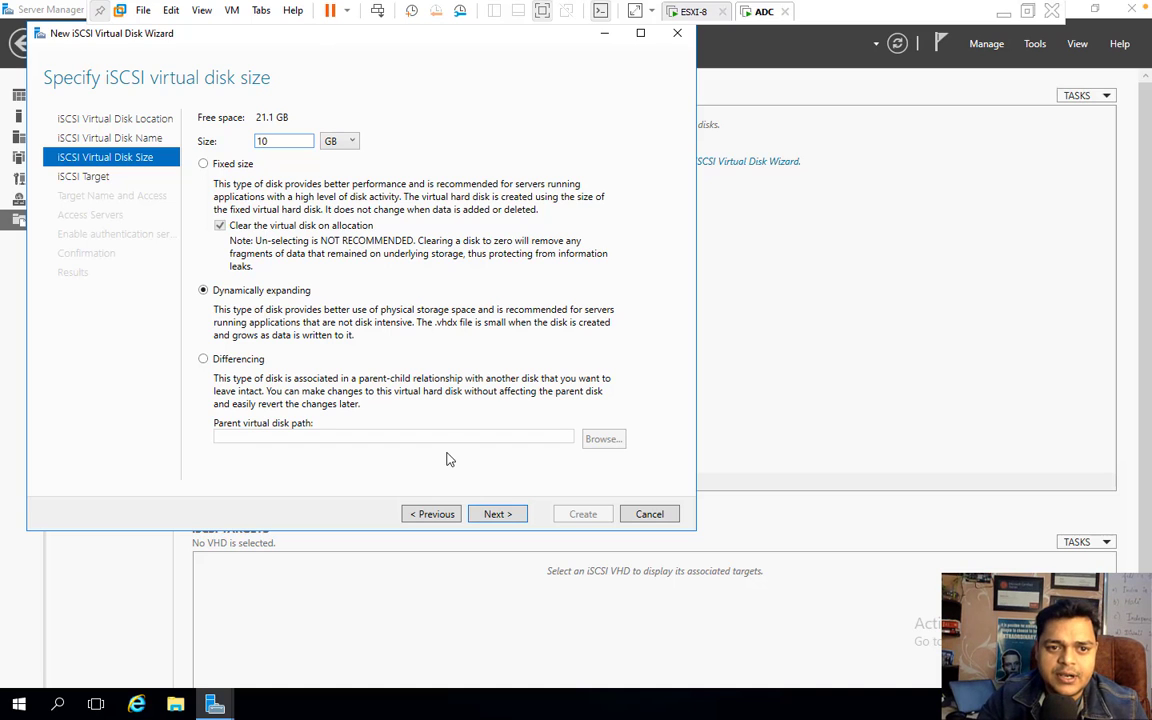
click(498, 515)
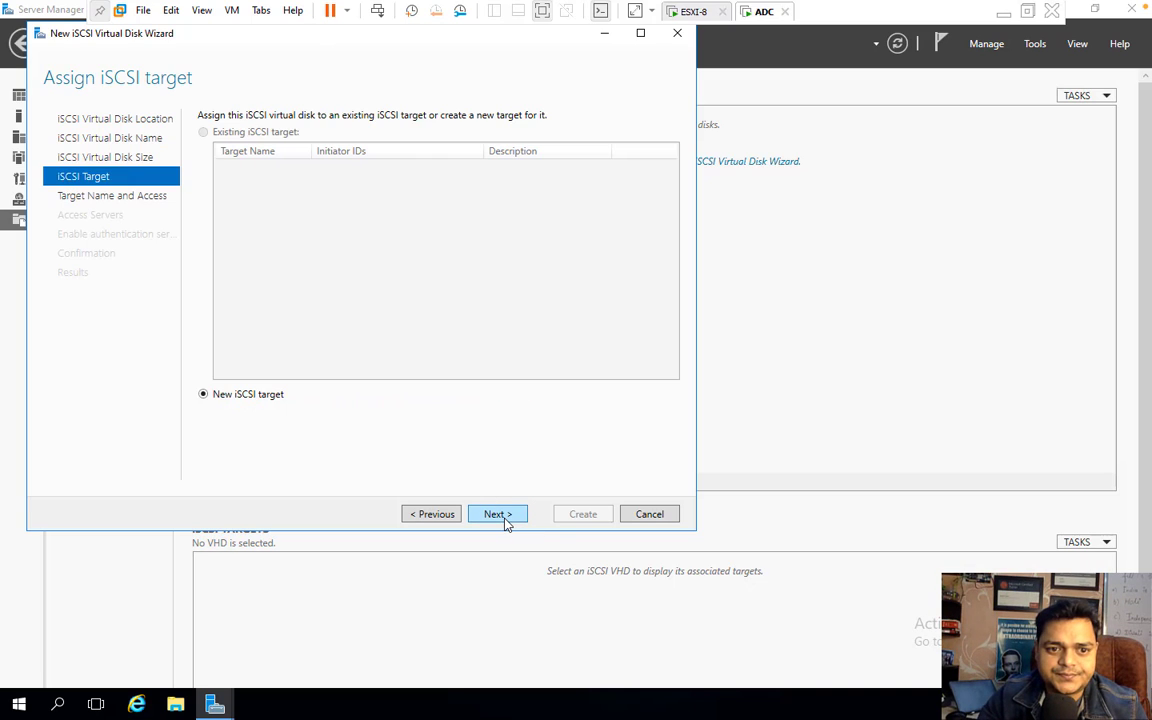
- Create a new iSCSI target named TEST-SHARE
click(498, 514)
text(T)
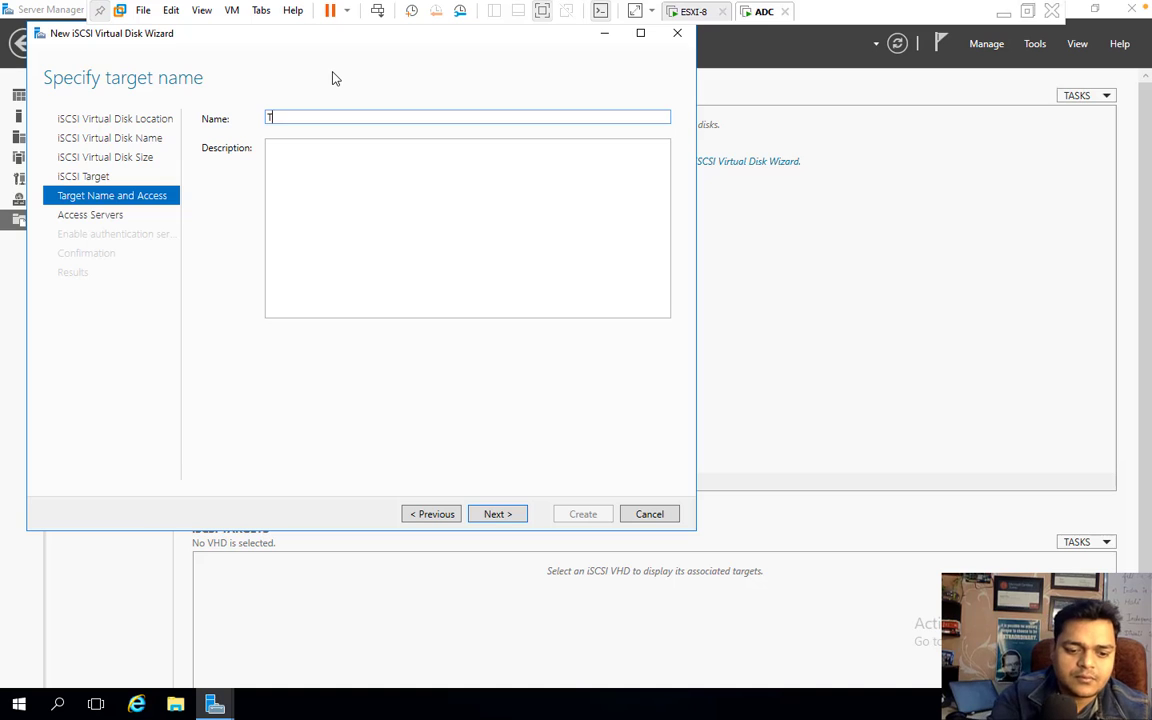
text(EST0-)
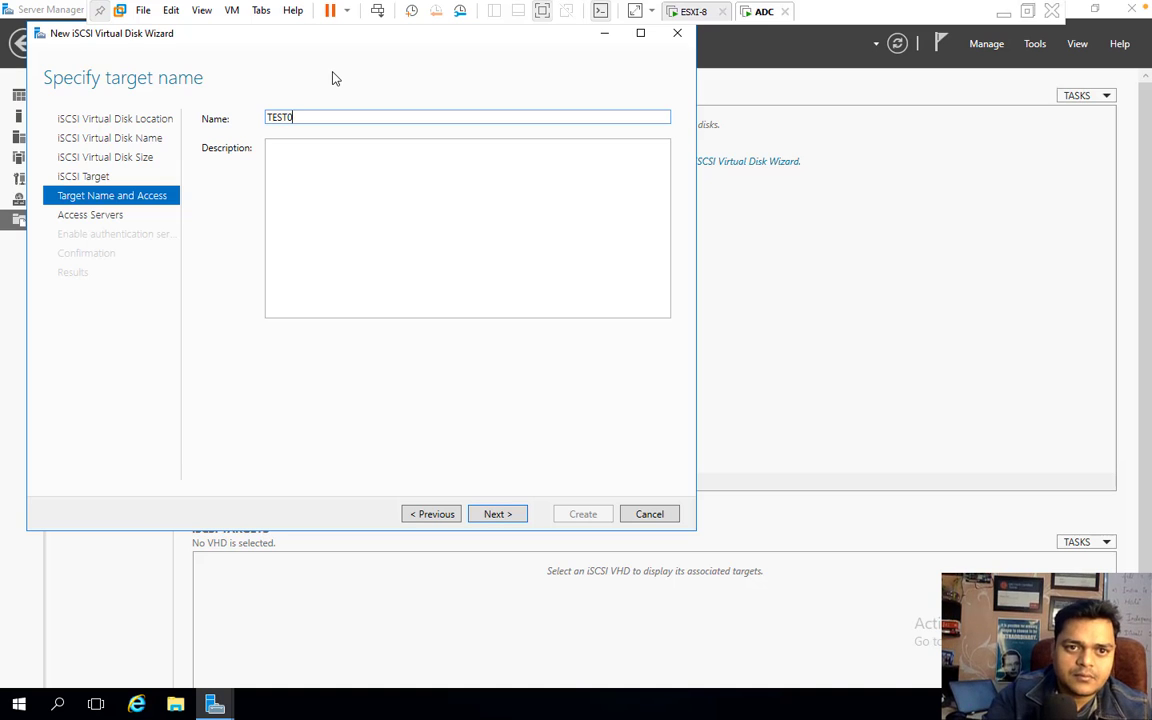
key(BackSpace)
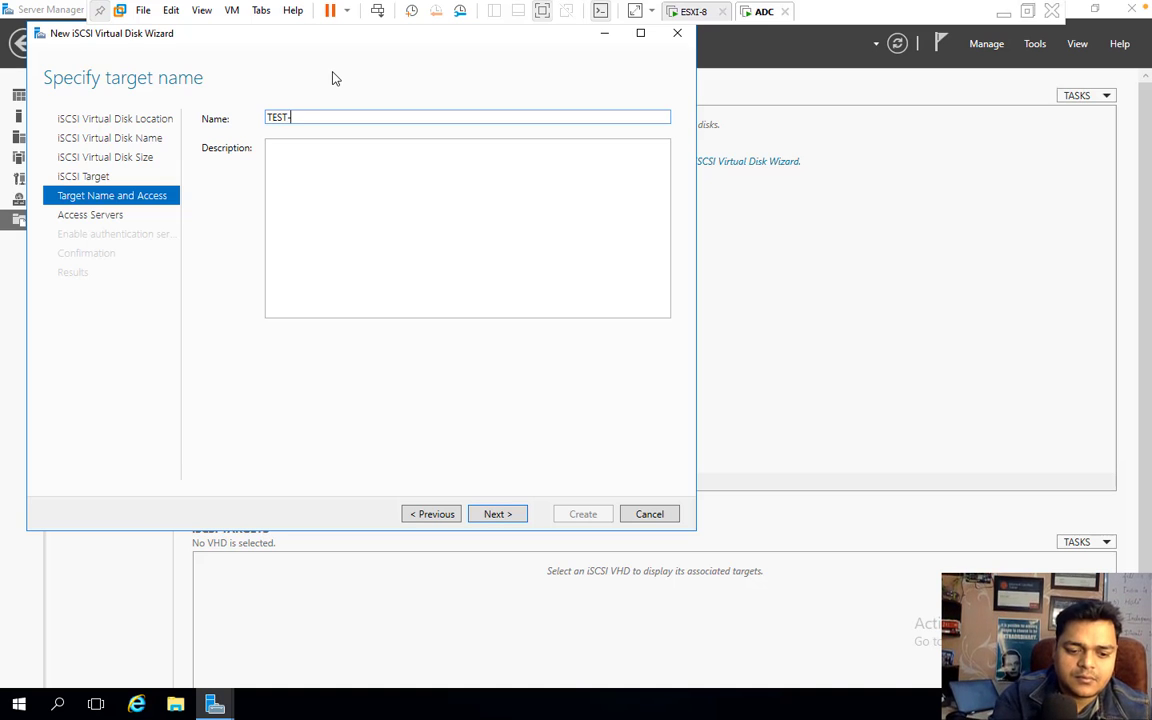
text(-SHARE)
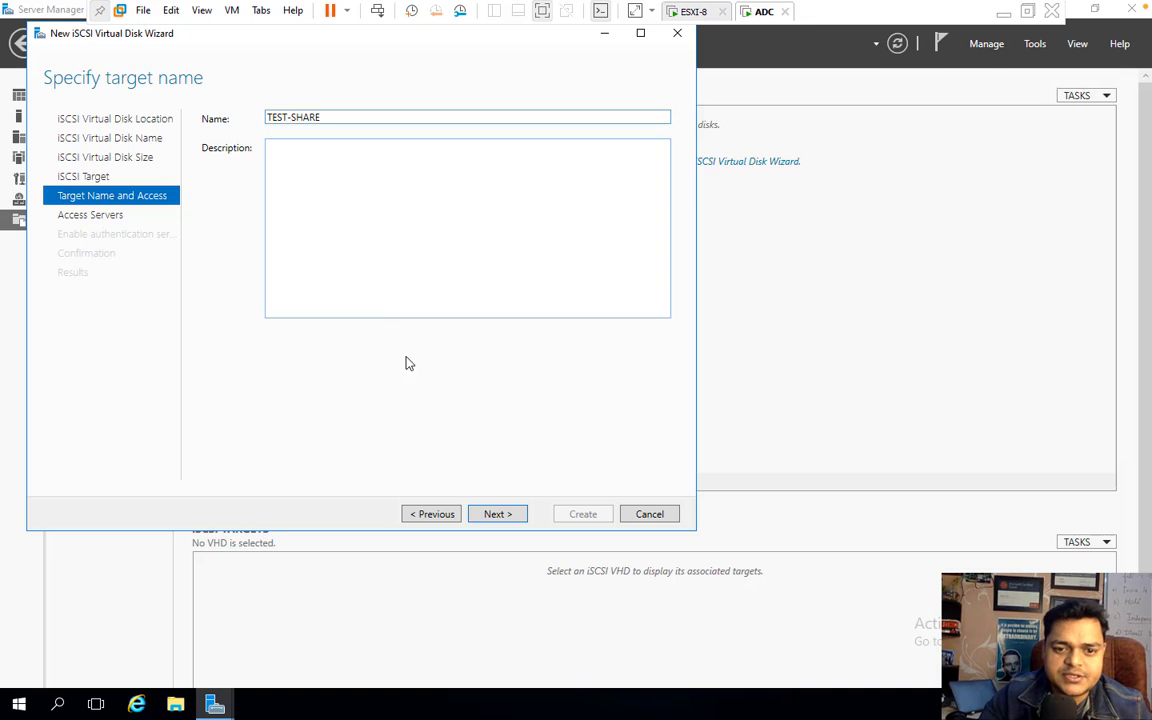
click(498, 514)
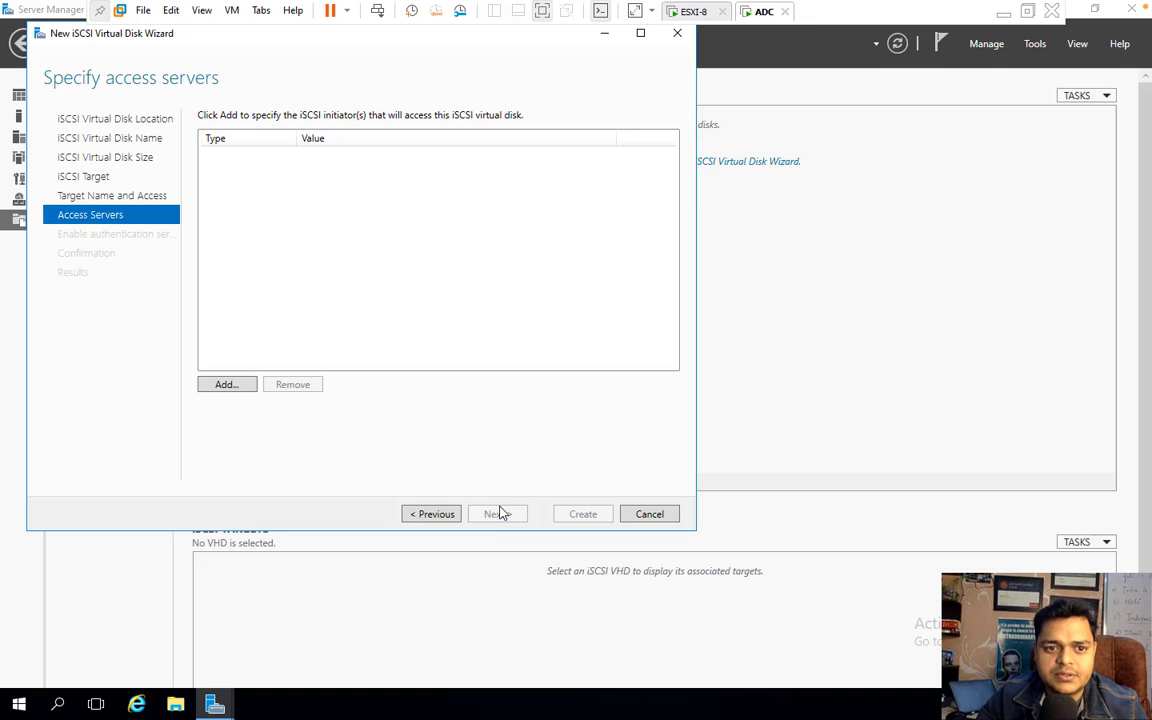
- Add initiator IP address 192.168.1.9 as an access server
click(228, 386)
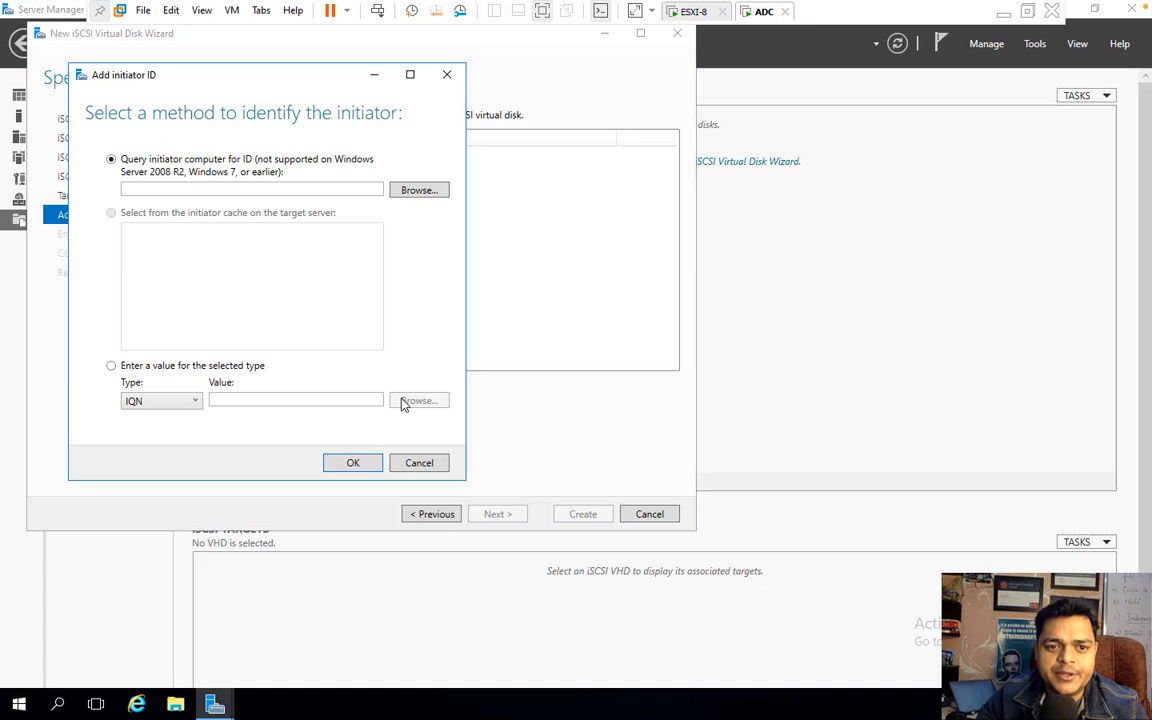
click(181, 403)
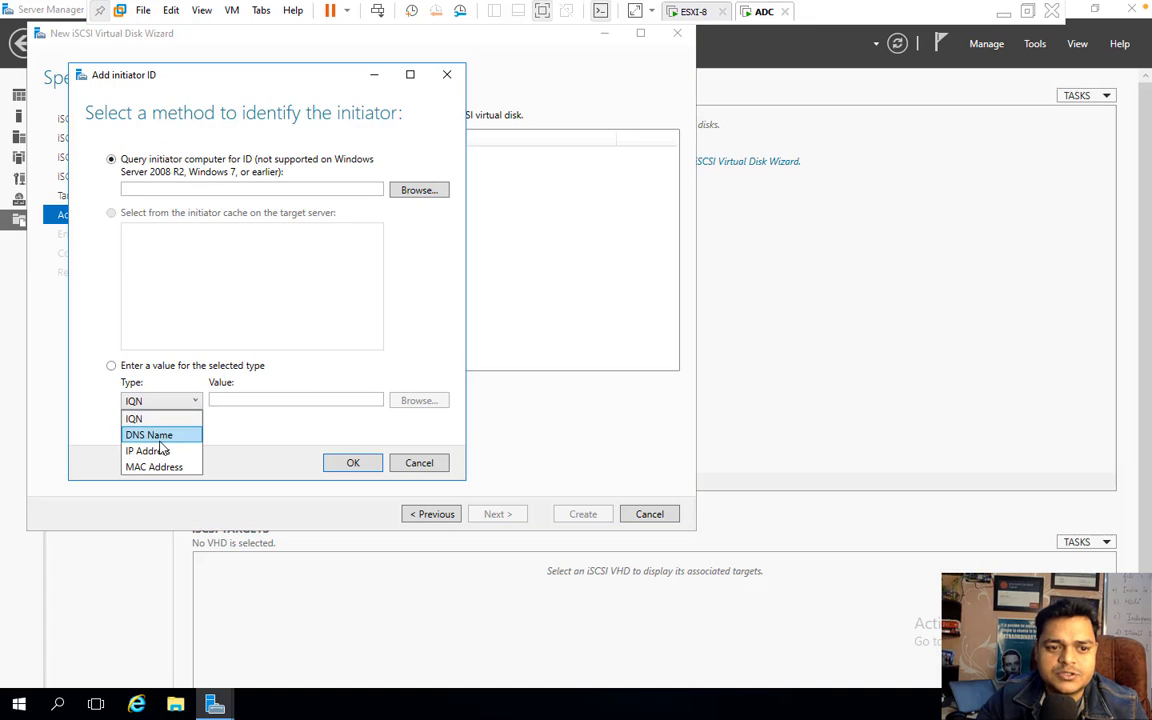
click(160, 449)
click(252, 401)
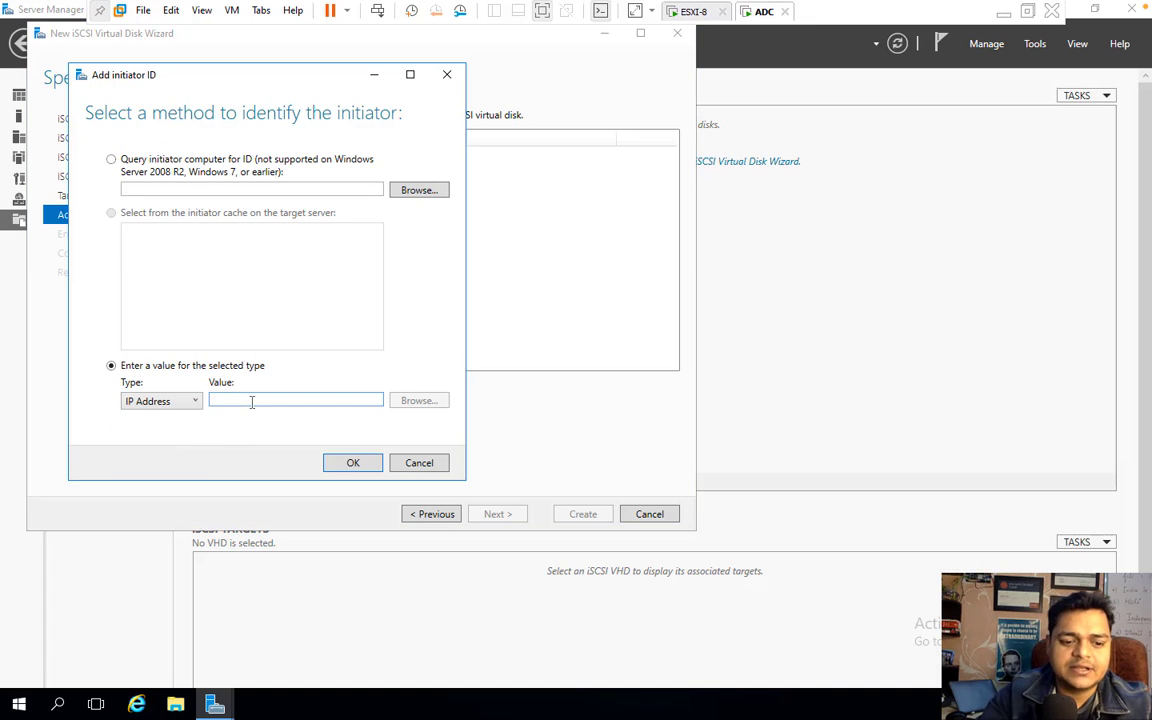
text(192.168)
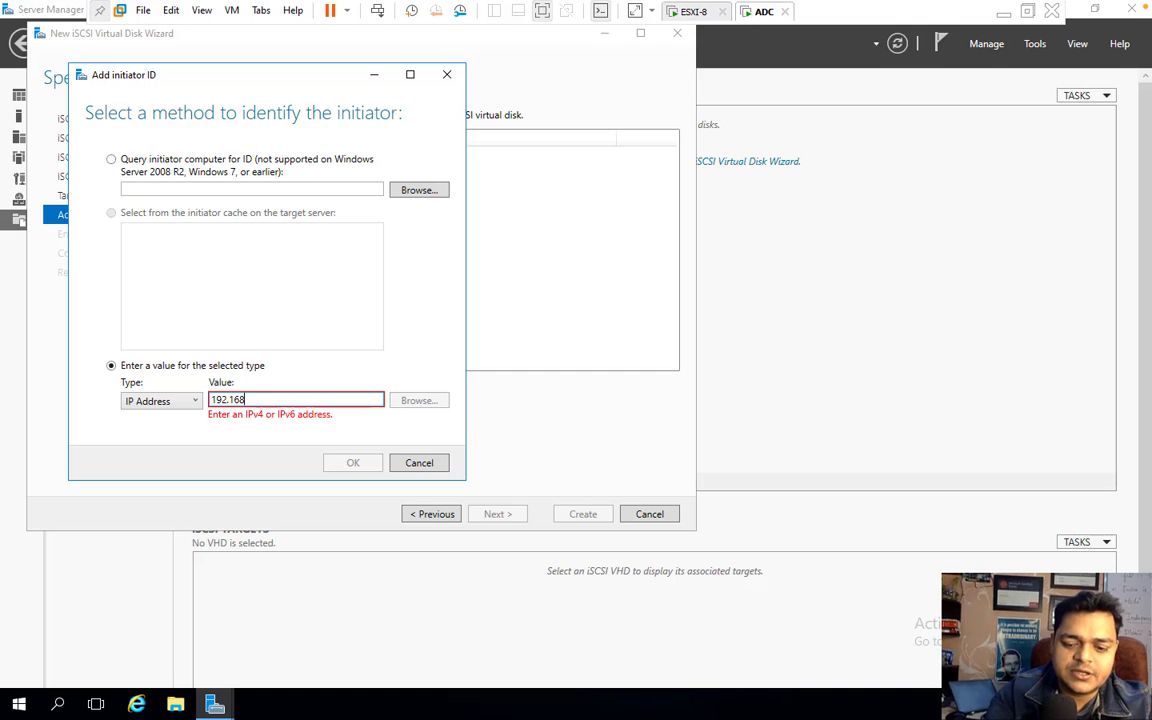
text(.1.9)
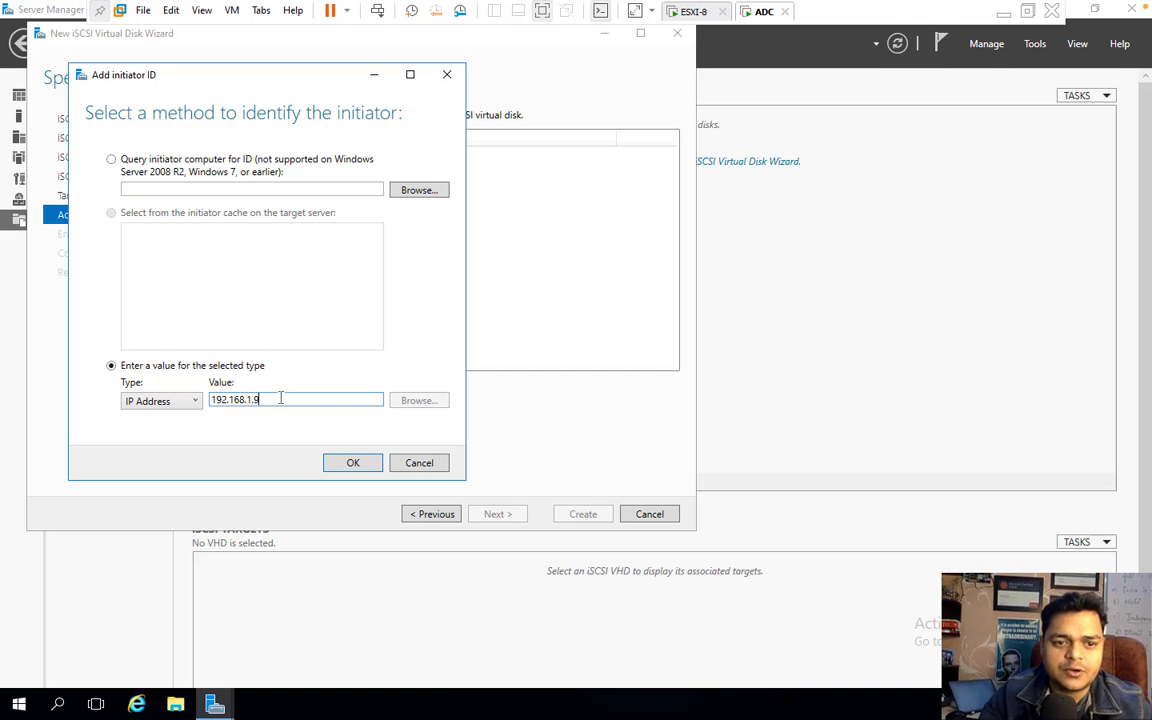
click(366, 464)
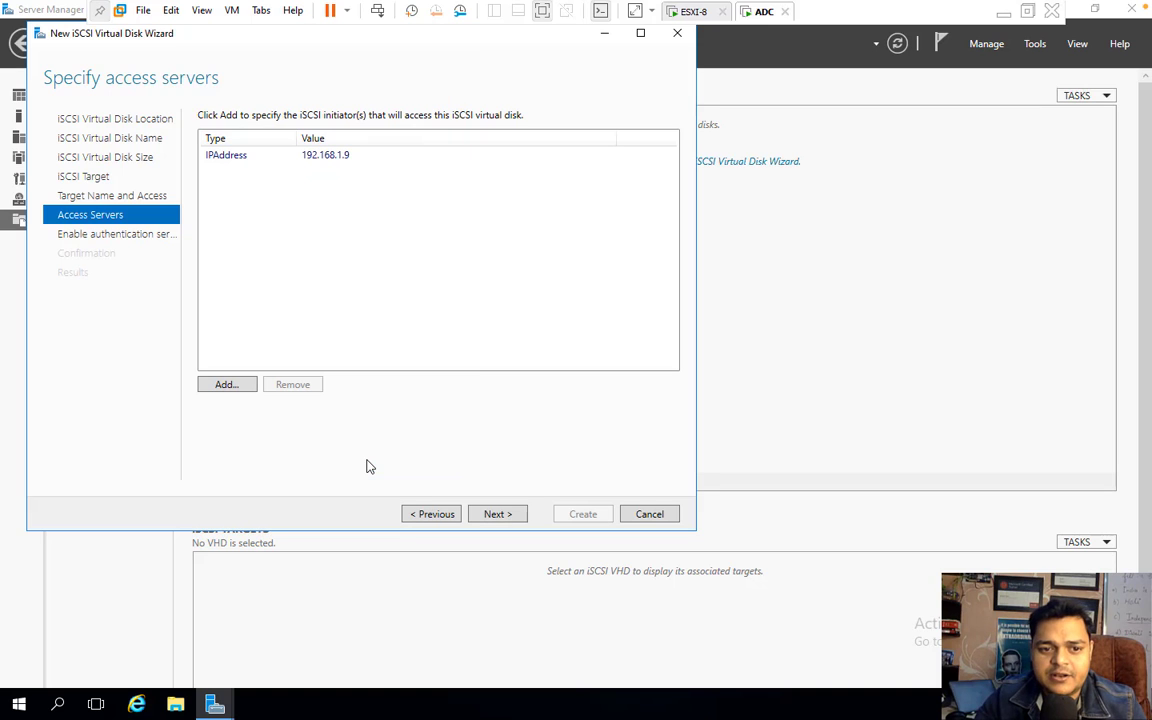
- Skip authentication, create the iSCSI virtual disk and target, and close the wizard
click(503, 516)
click(509, 516)
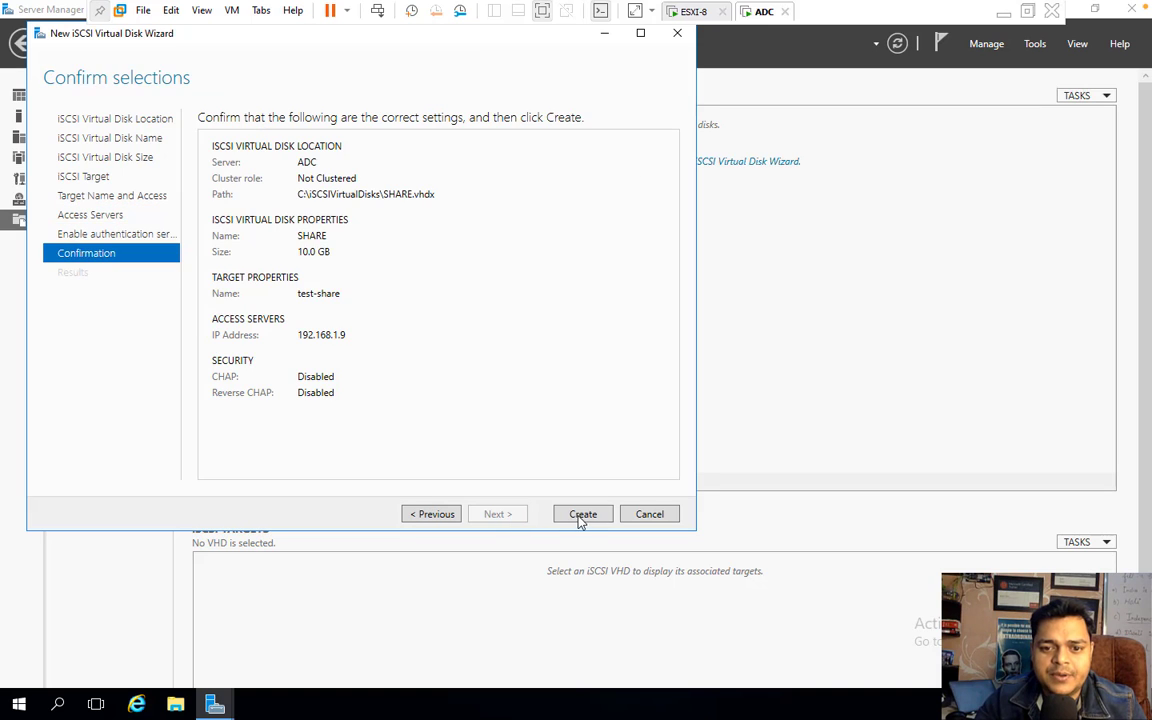
click(585, 518)
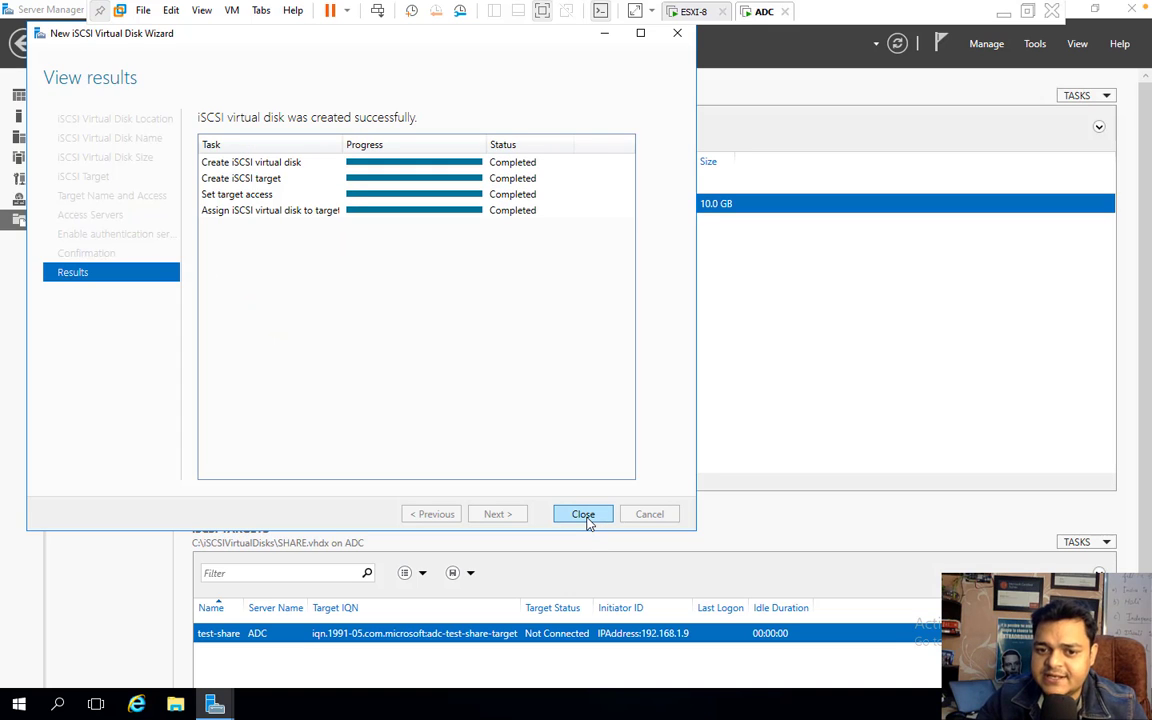
click(584, 516)
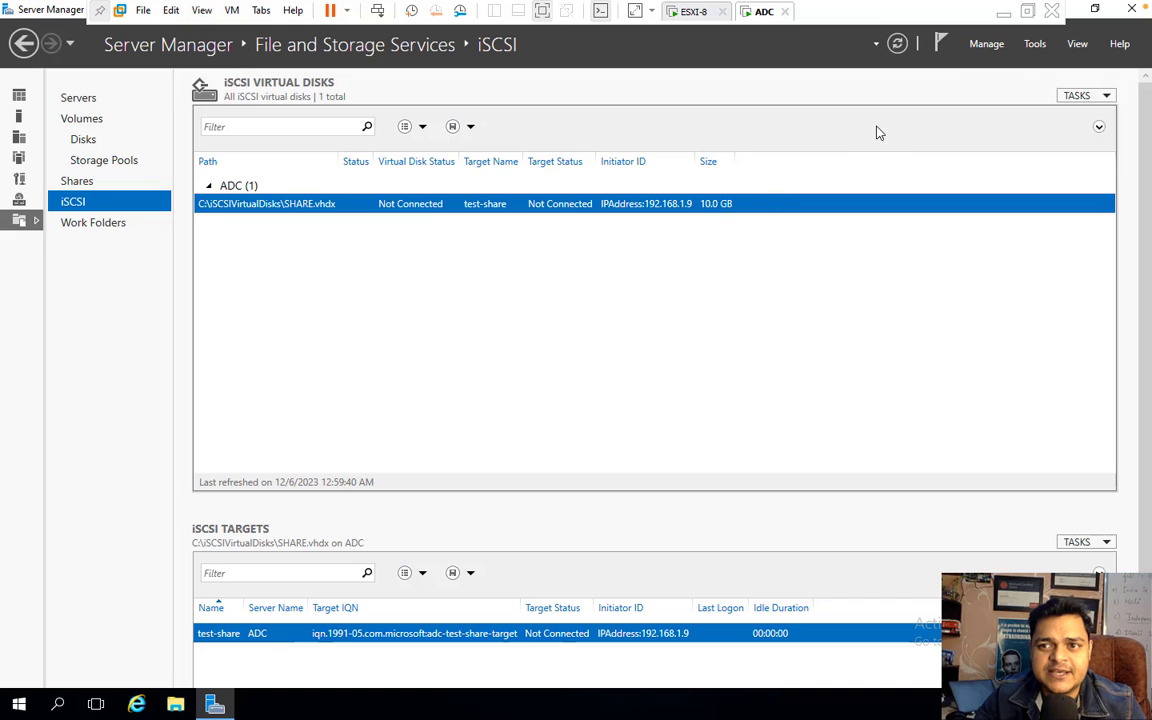
- Go from the server VM to the ESXi host's Storage > Adapters list
click(1005, 12)
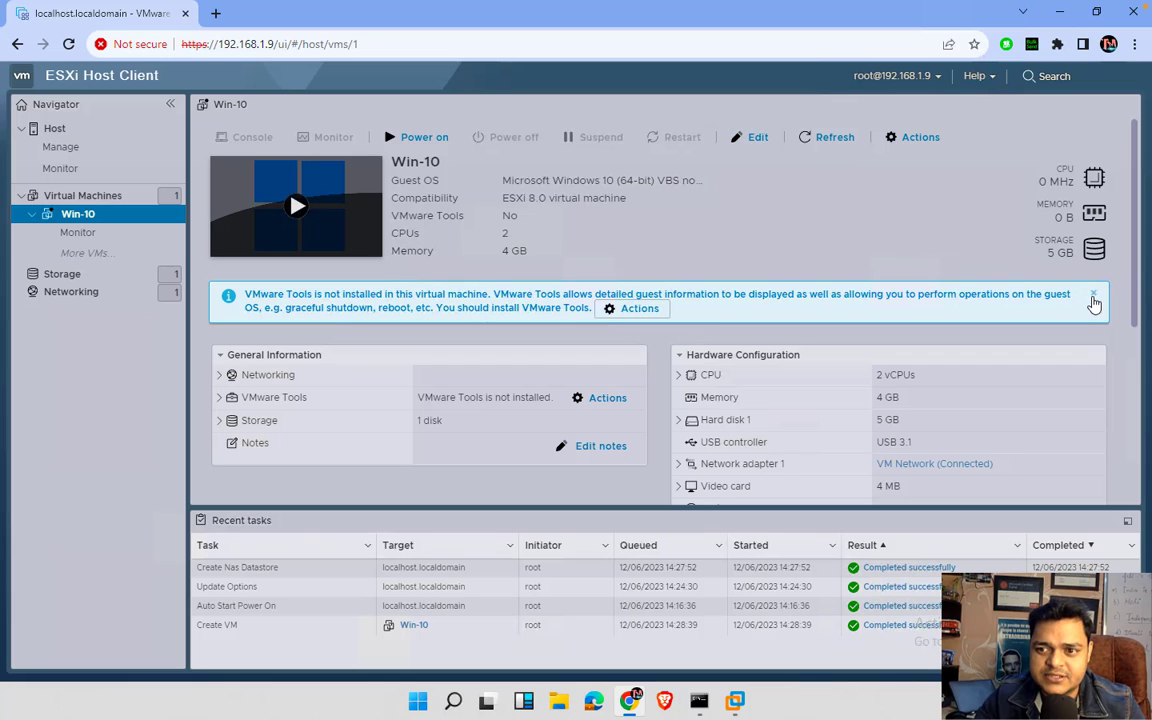
click(829, 140)
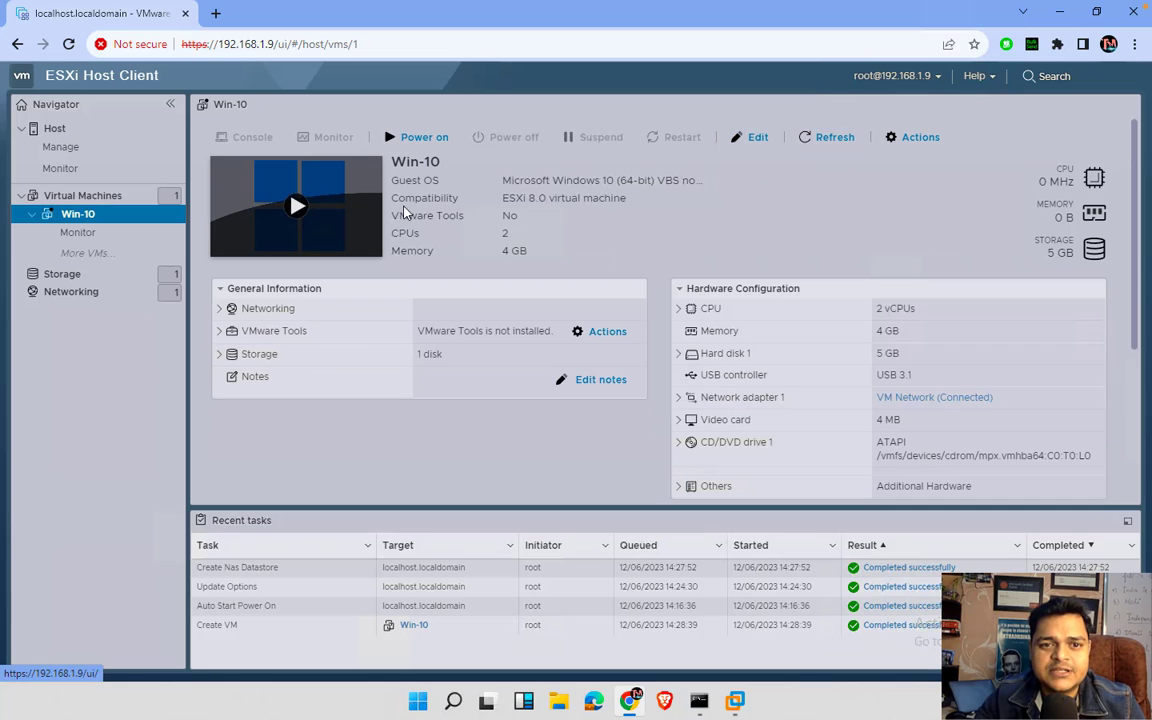
click(65, 274)
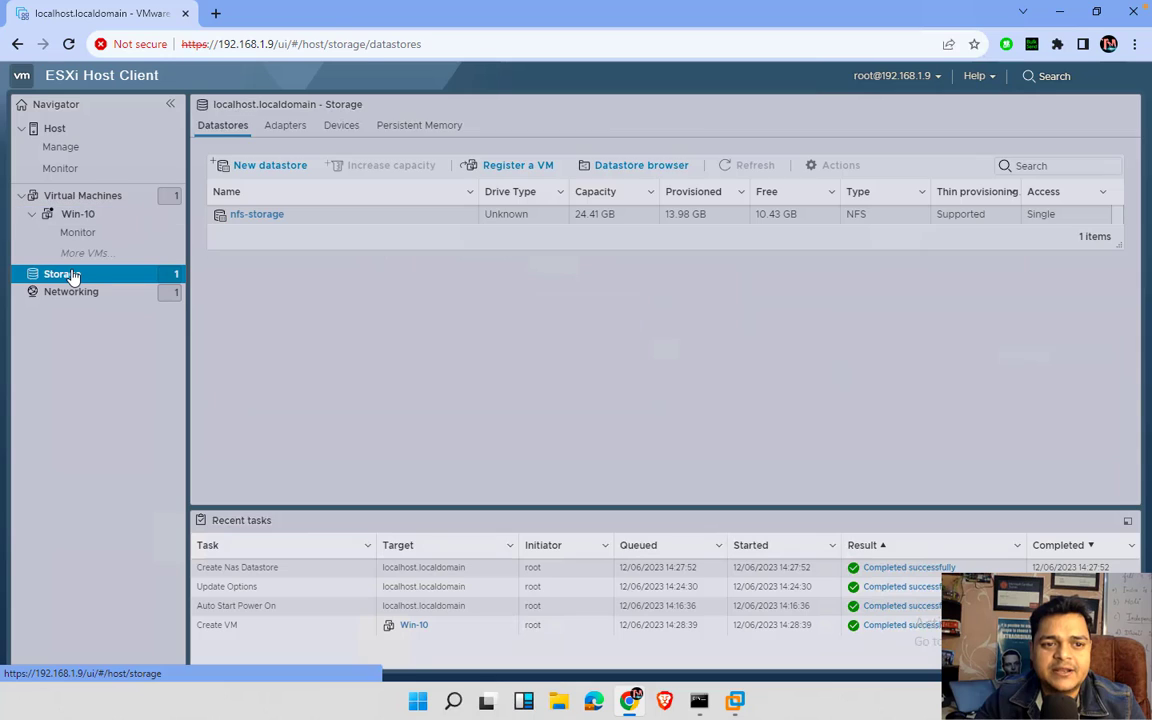
click(283, 127)
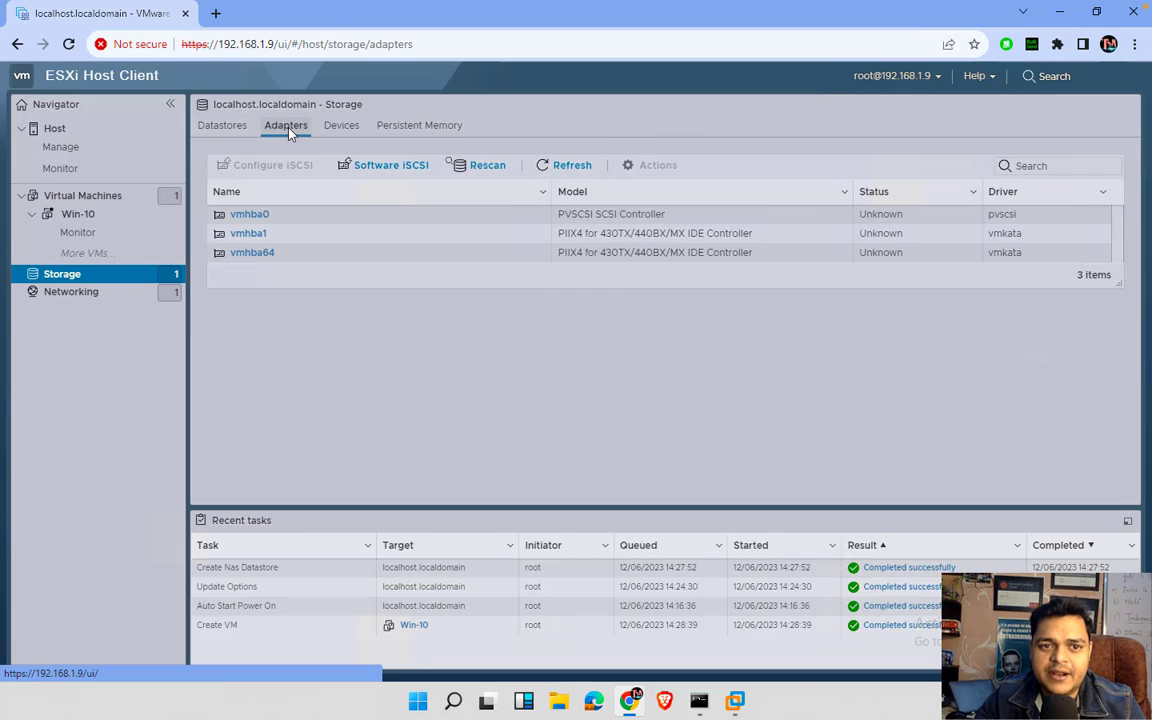
- Enable software iSCSI with dynamic target 192.168.1.200, save, and refresh to show vmhba65
click(391, 166)
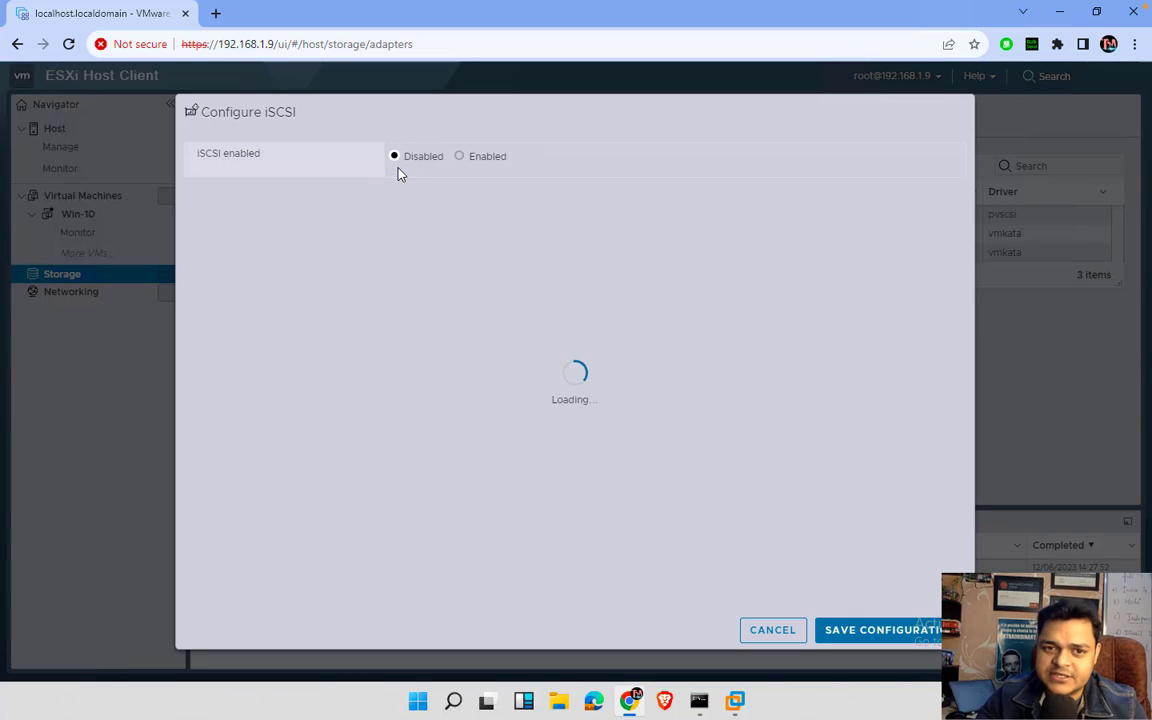
click(460, 157)
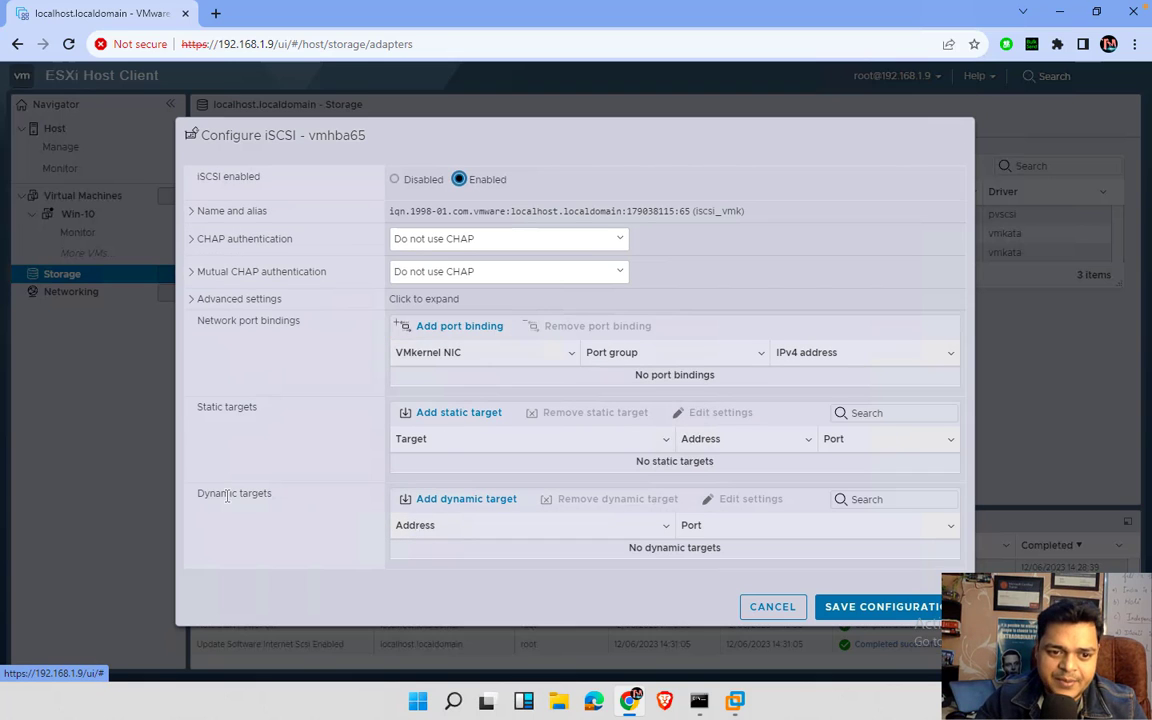
click(445, 501)
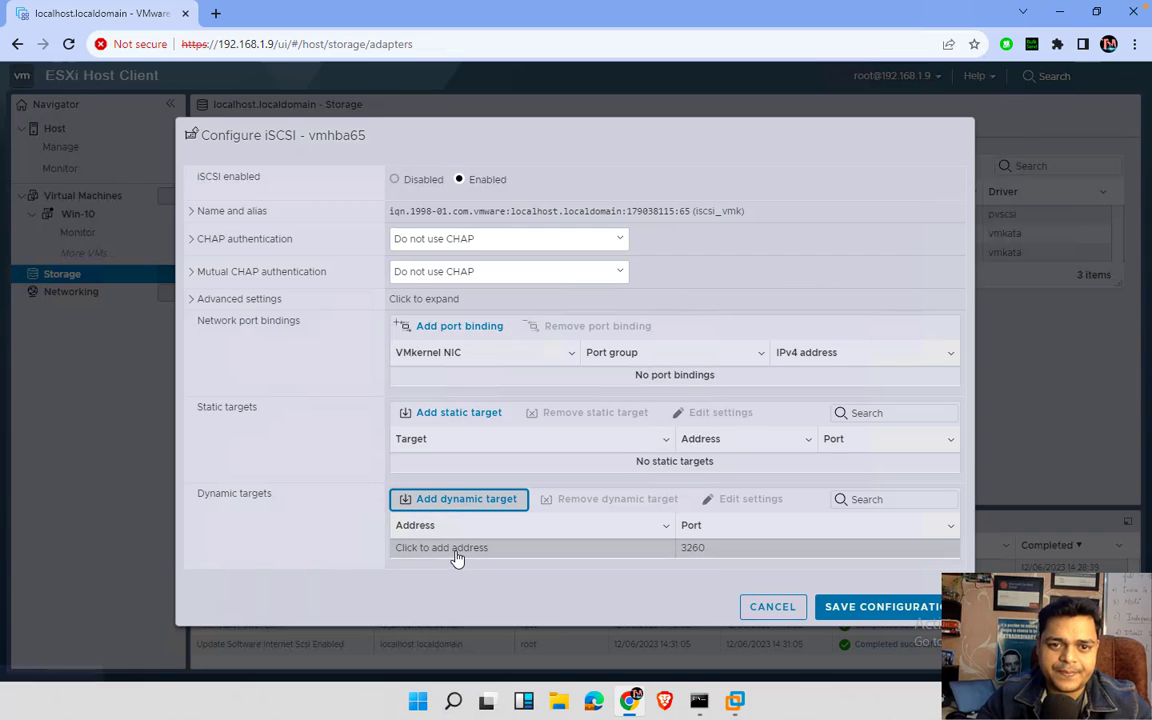
click(456, 549)
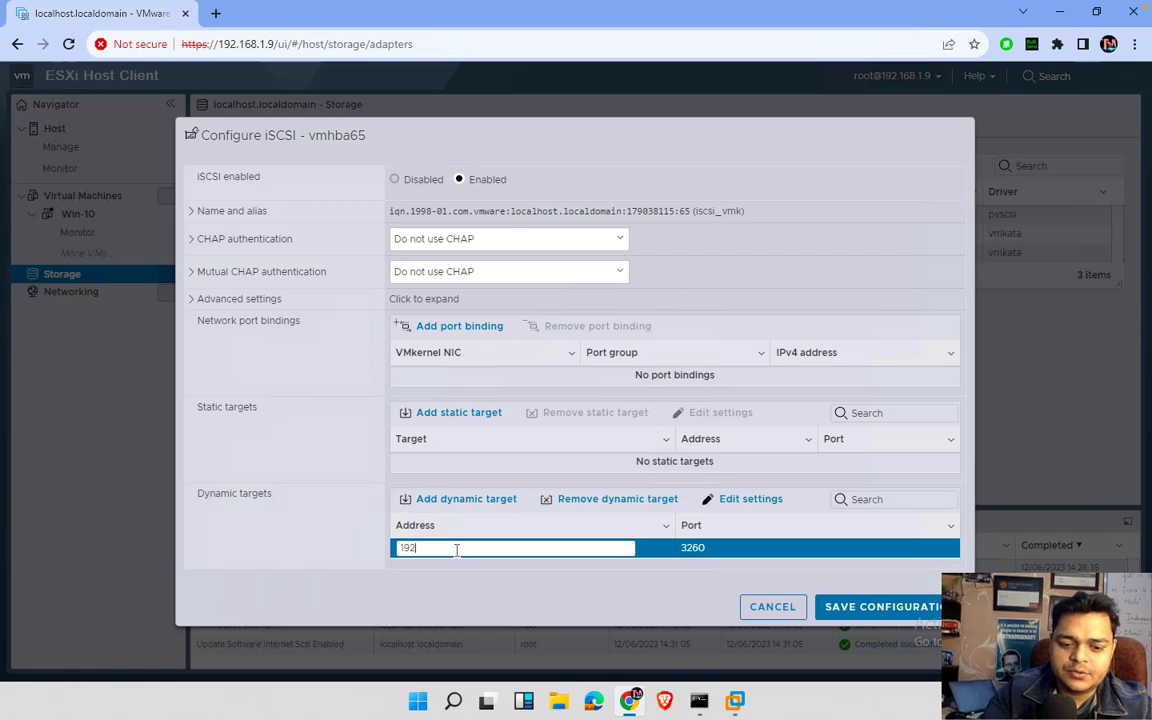
text(192.168.1.200)
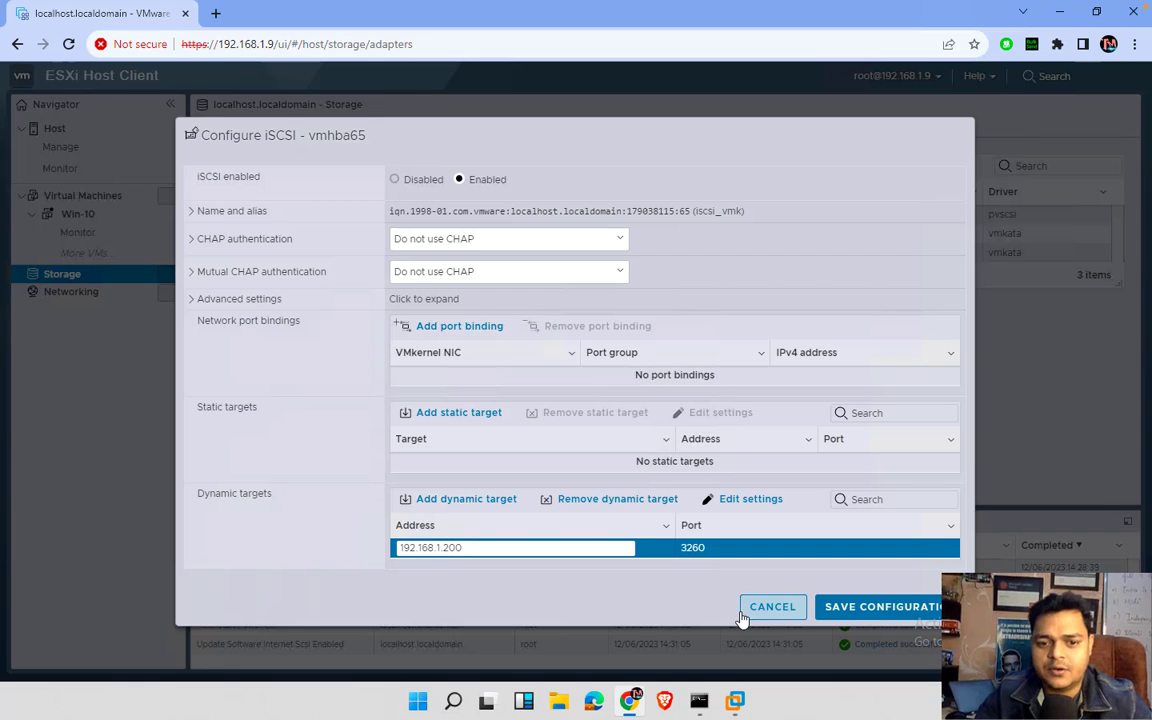
click(843, 609)
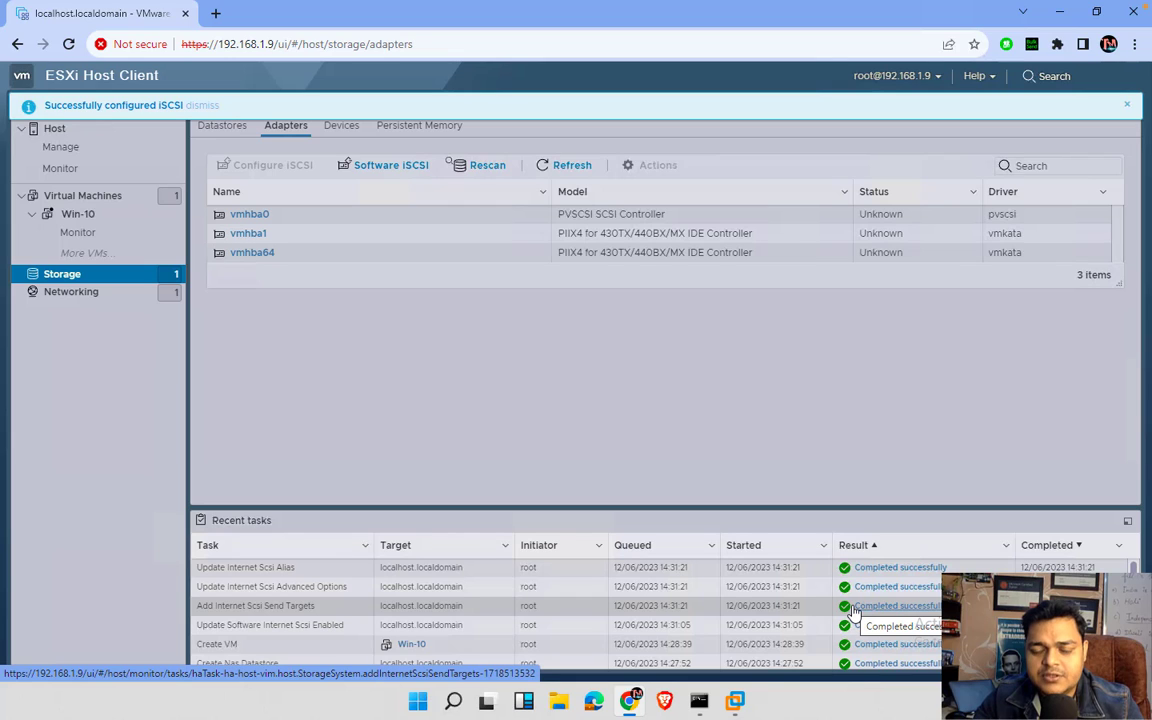
click(555, 164)
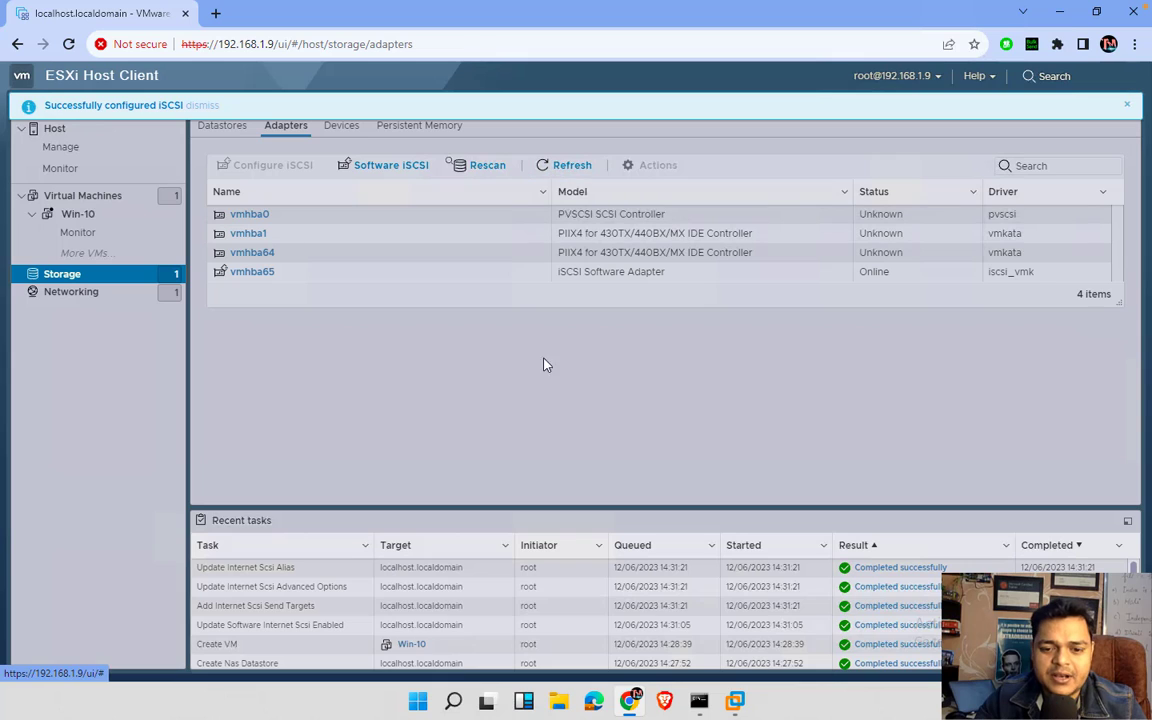
- Refresh the ADC server's iSCSI virtual disks list so SHARE.vhdx and test-share show Connected
mouse_move(700, 705)
click(782, 609)
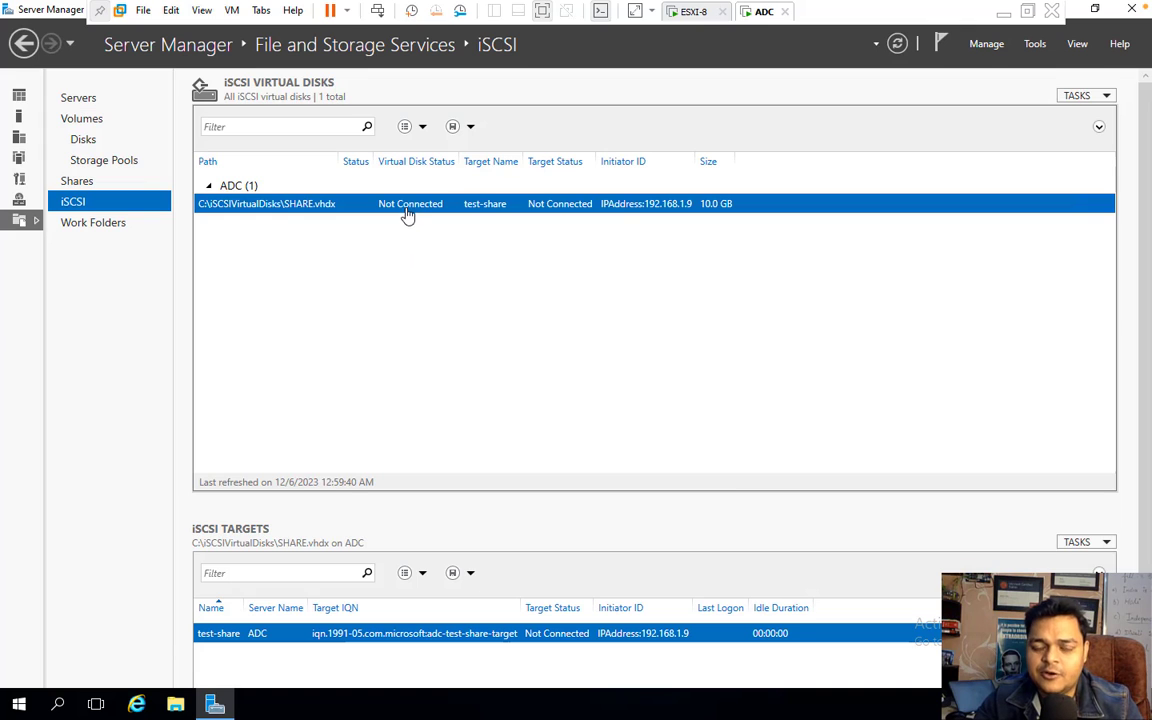
right_click(490, 331)
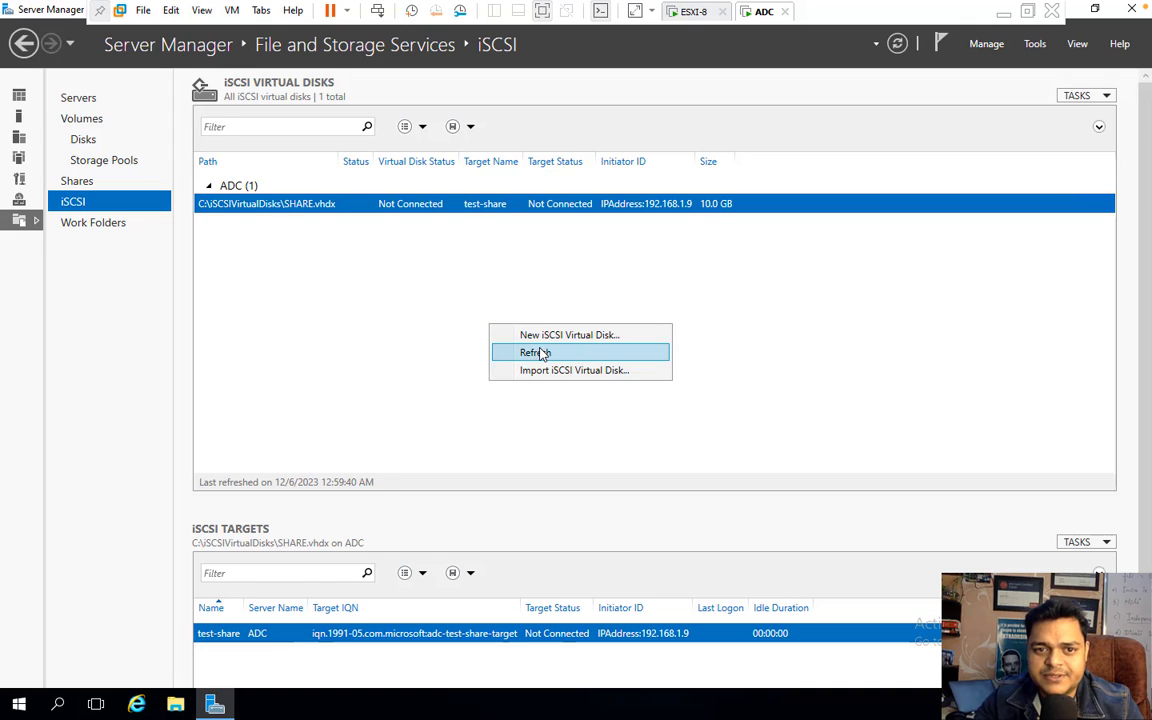
click(506, 352)
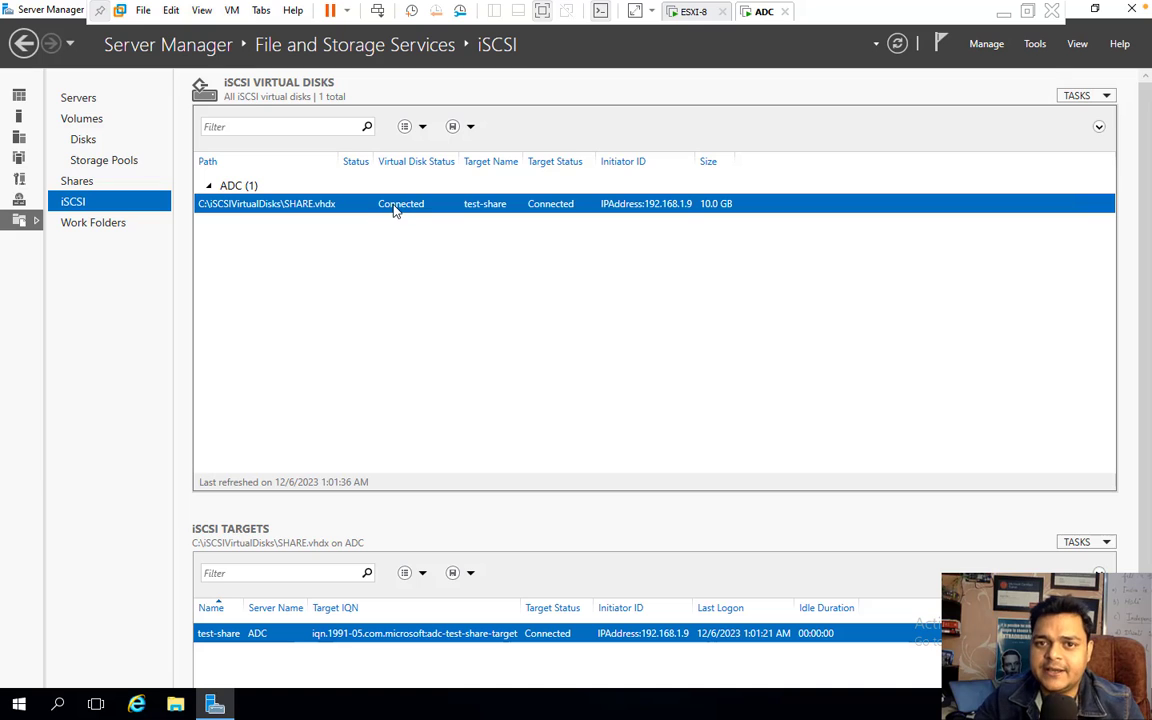
click(1006, 14)
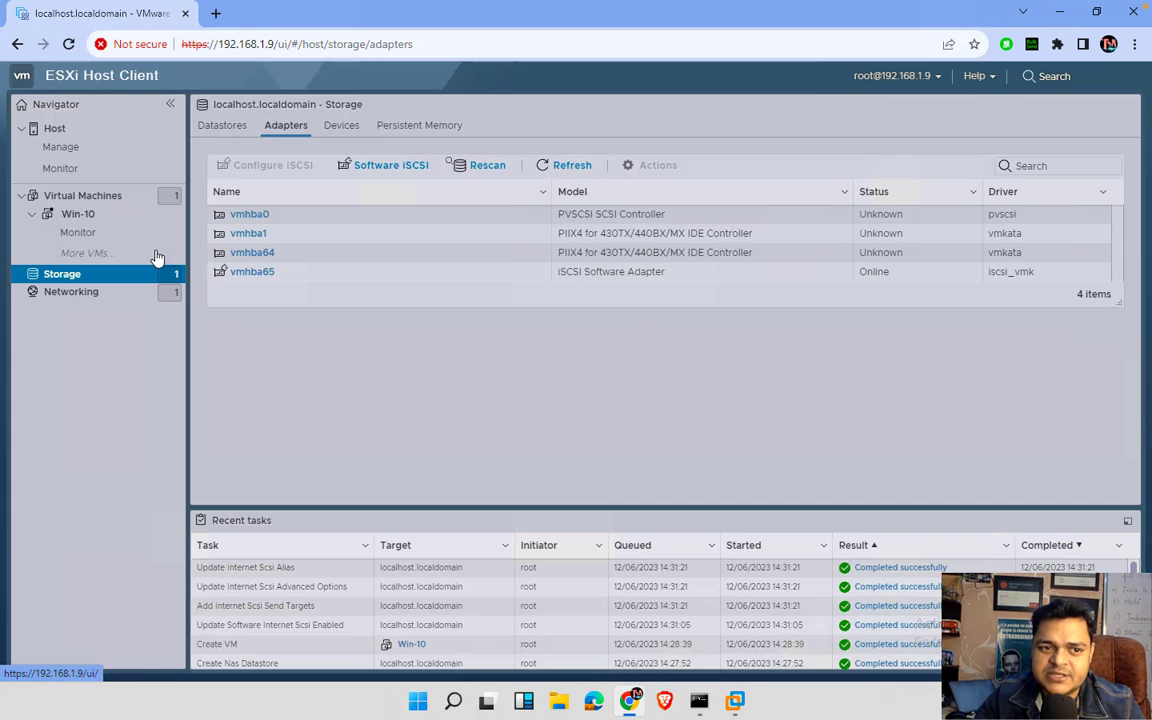
- Move from the host's datastores to the Win-10 VM page and open its Actions menu
click(68, 279)
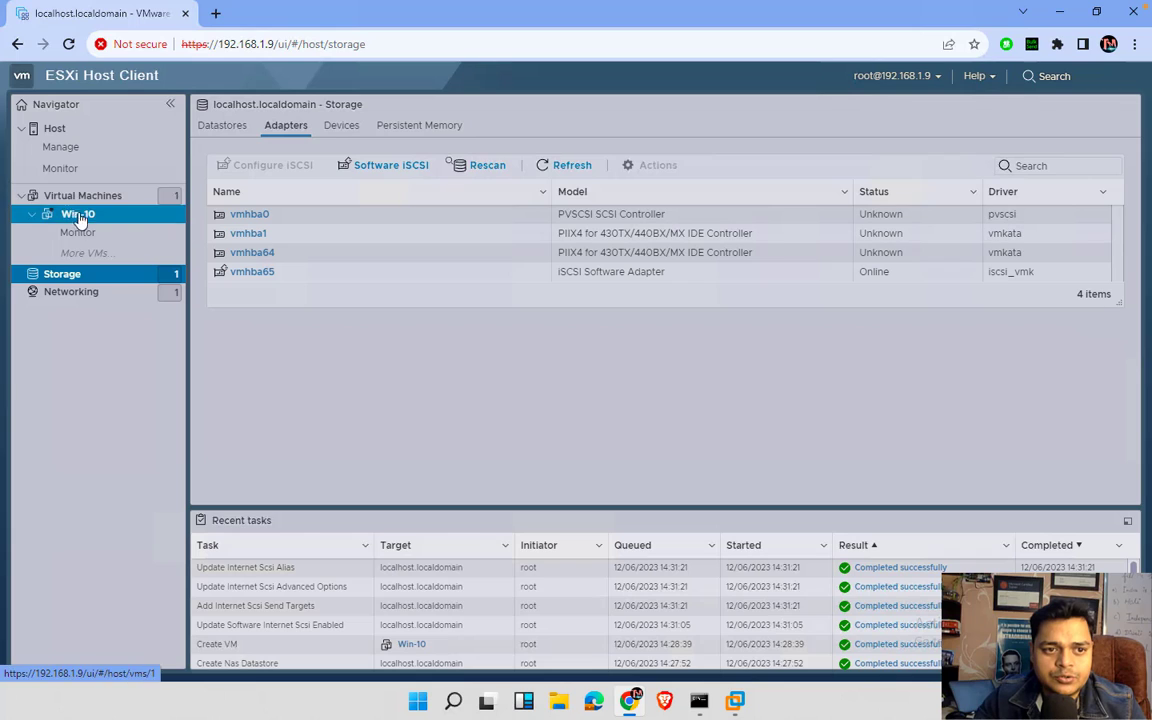
click(220, 125)
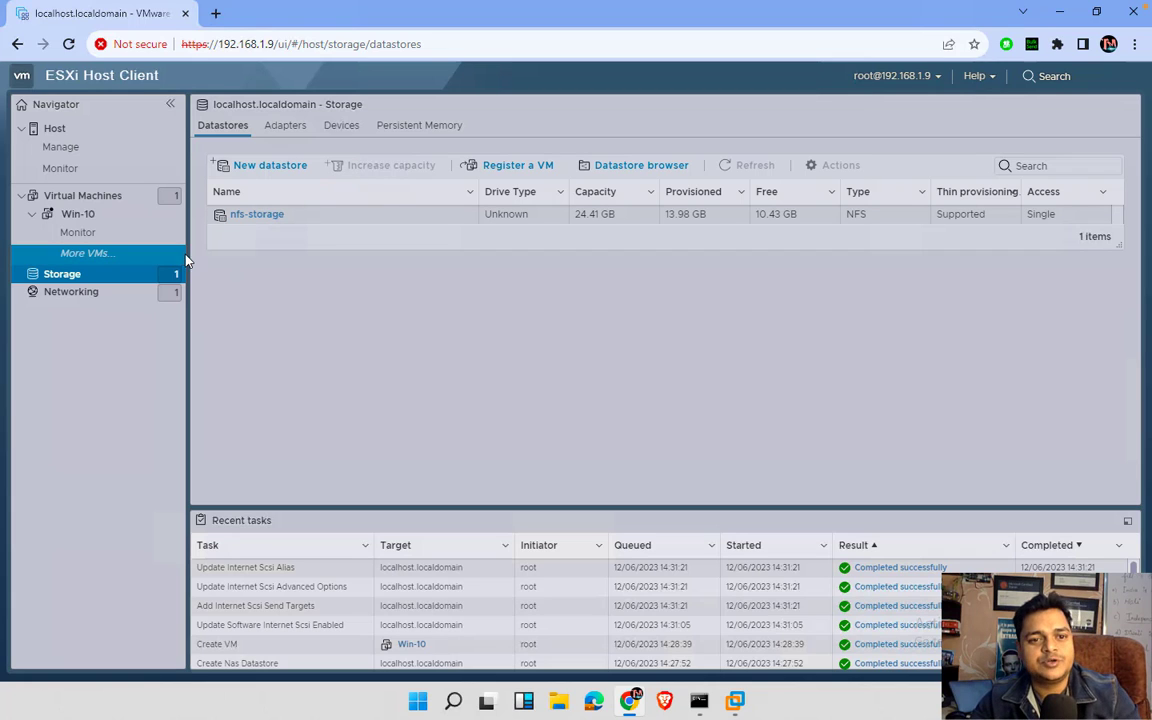
click(78, 216)
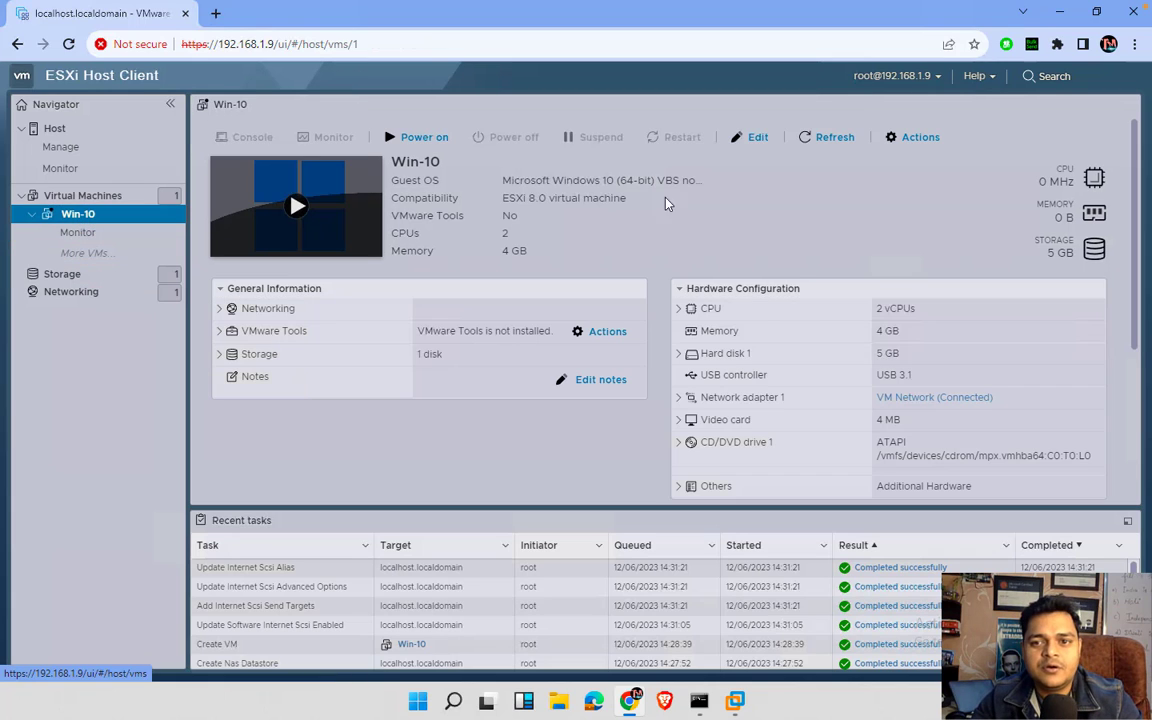
click(914, 137)
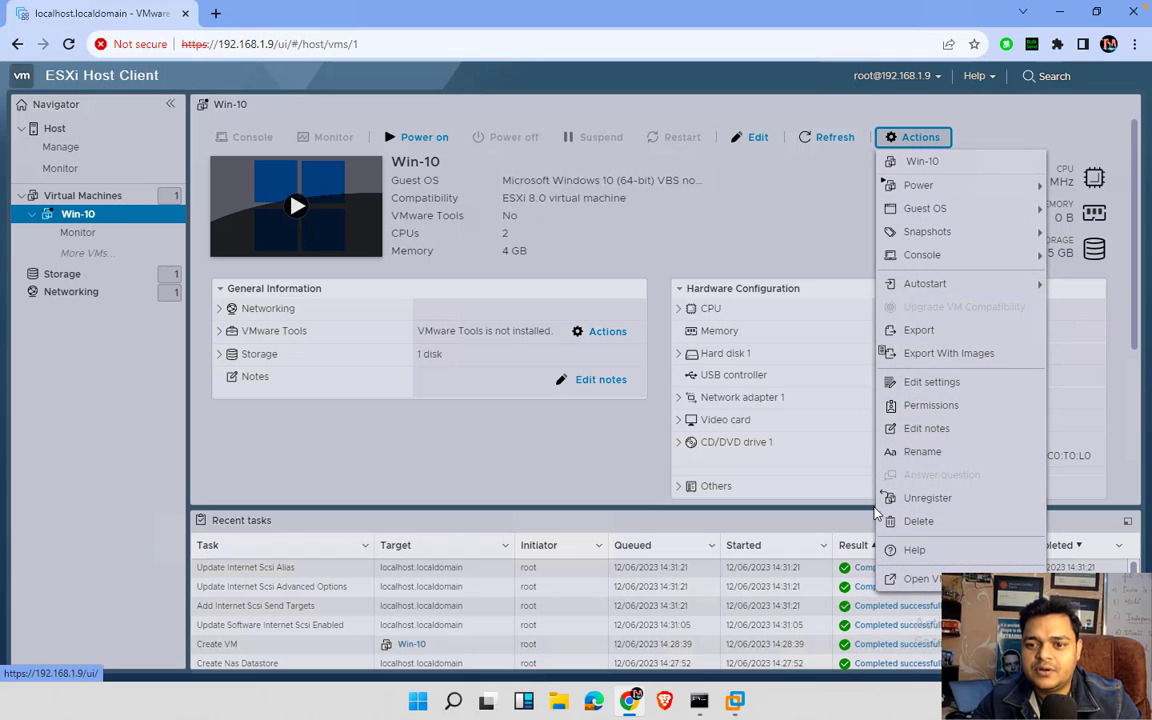
- Add the 10 GB MSFT iSCSI disk to Win-10 as a new raw disk, save, and dismiss the error
click(931, 384)
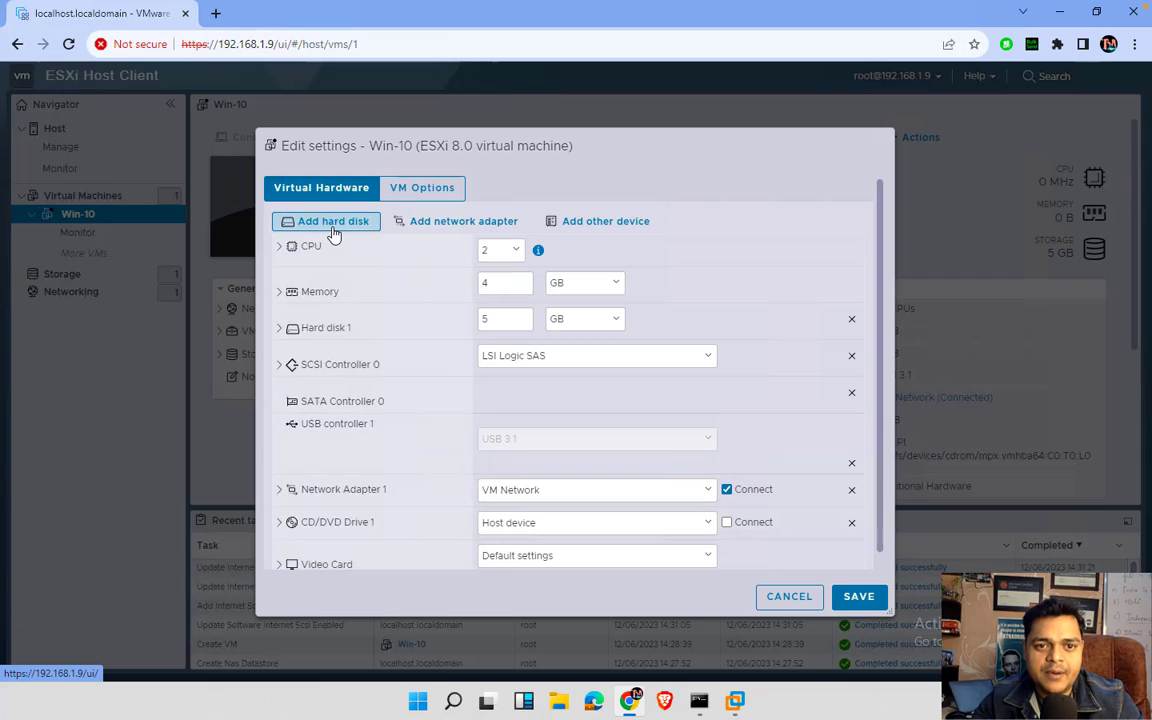
click(333, 222)
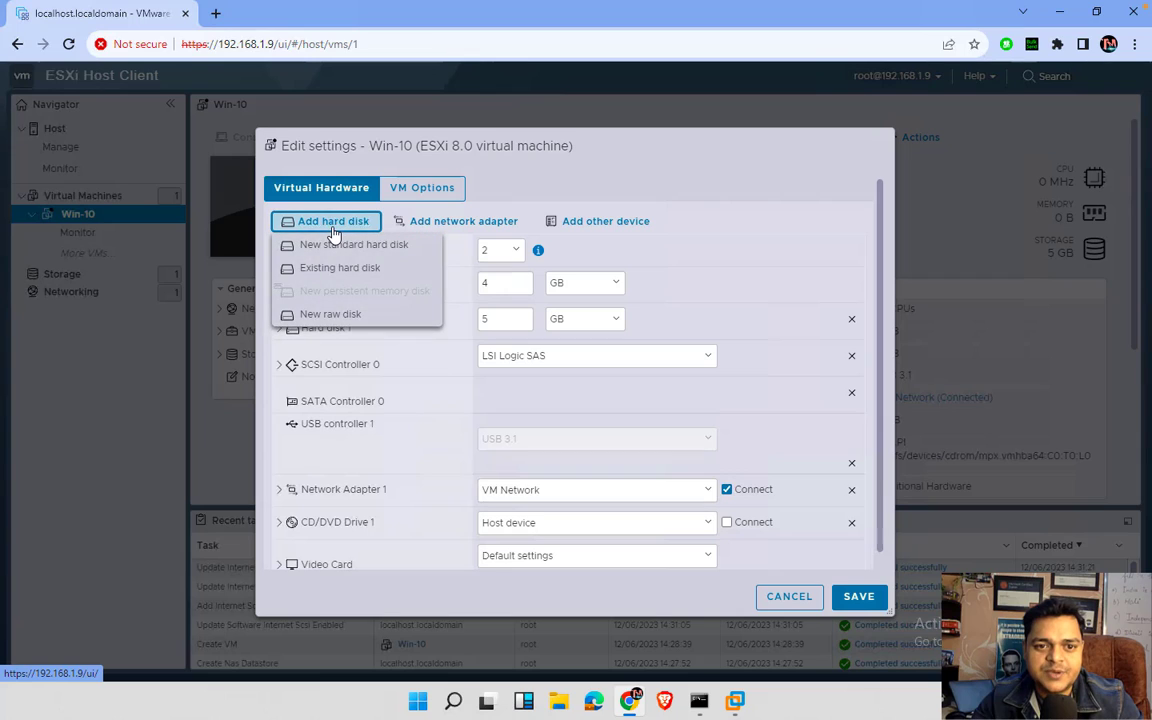
click(333, 318)
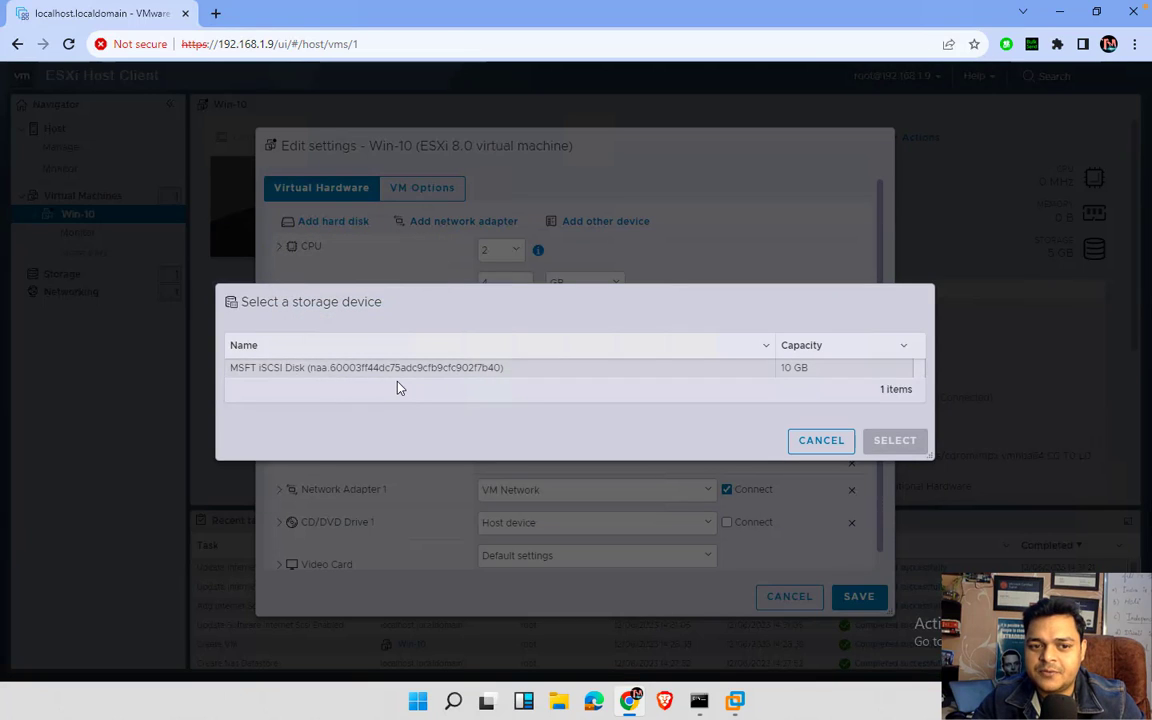
click(788, 370)
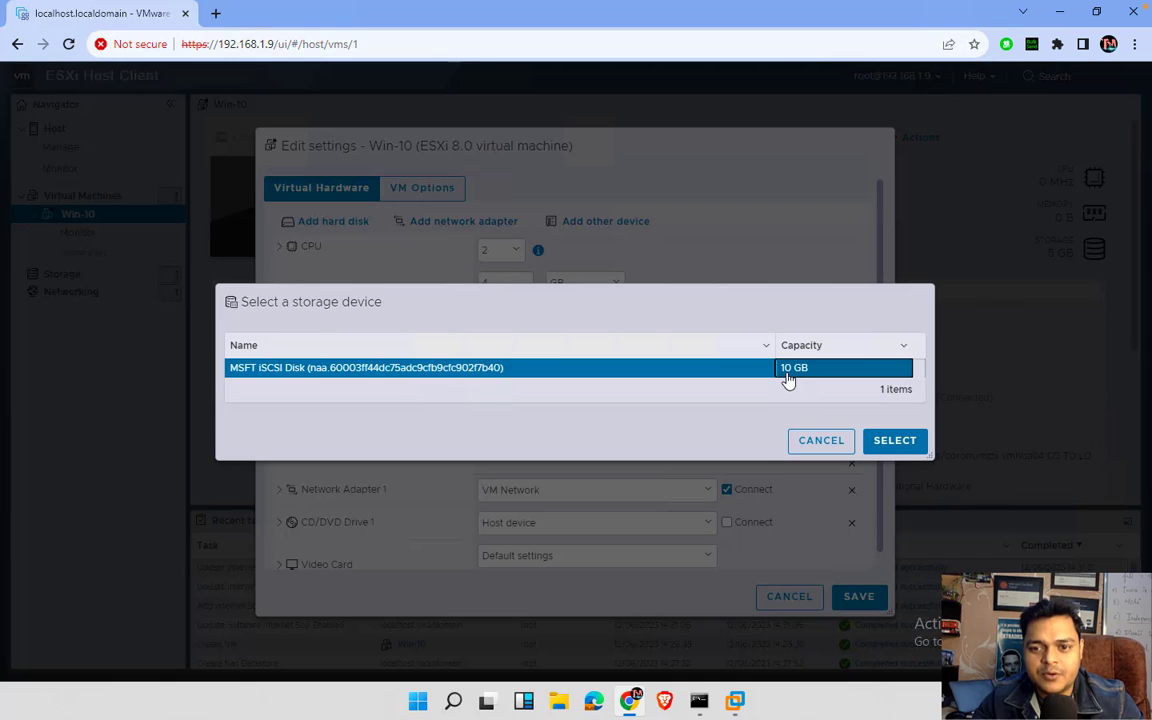
click(903, 452)
click(852, 596)
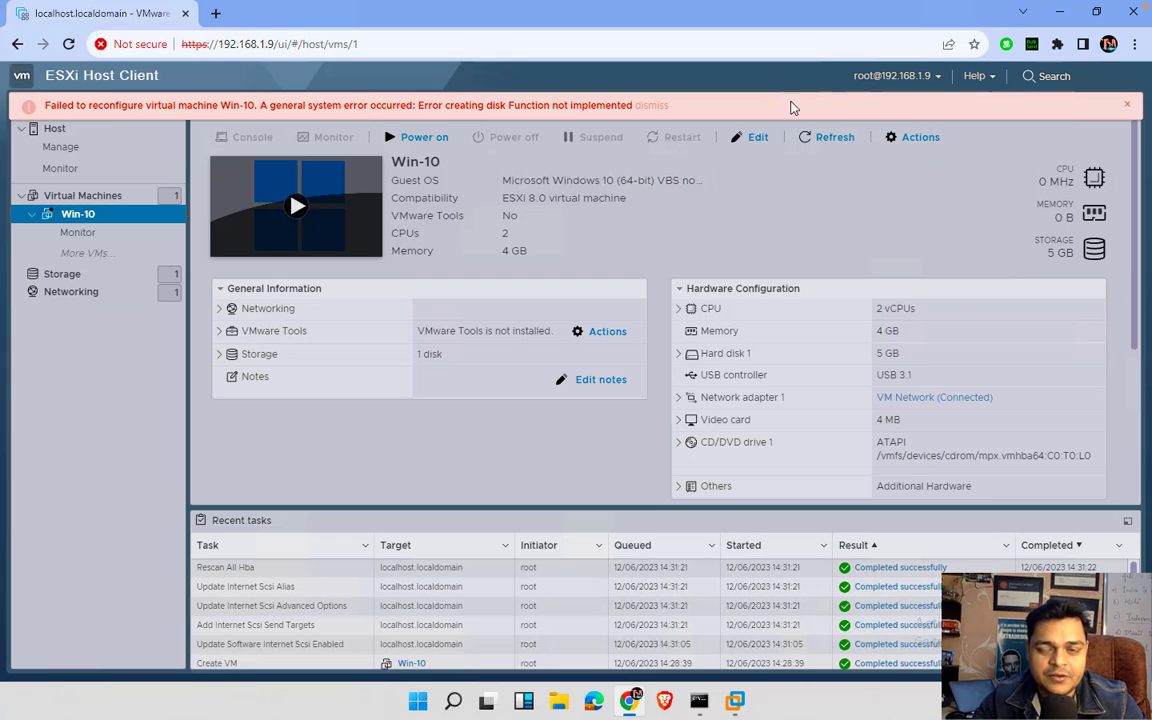
click(1124, 105)
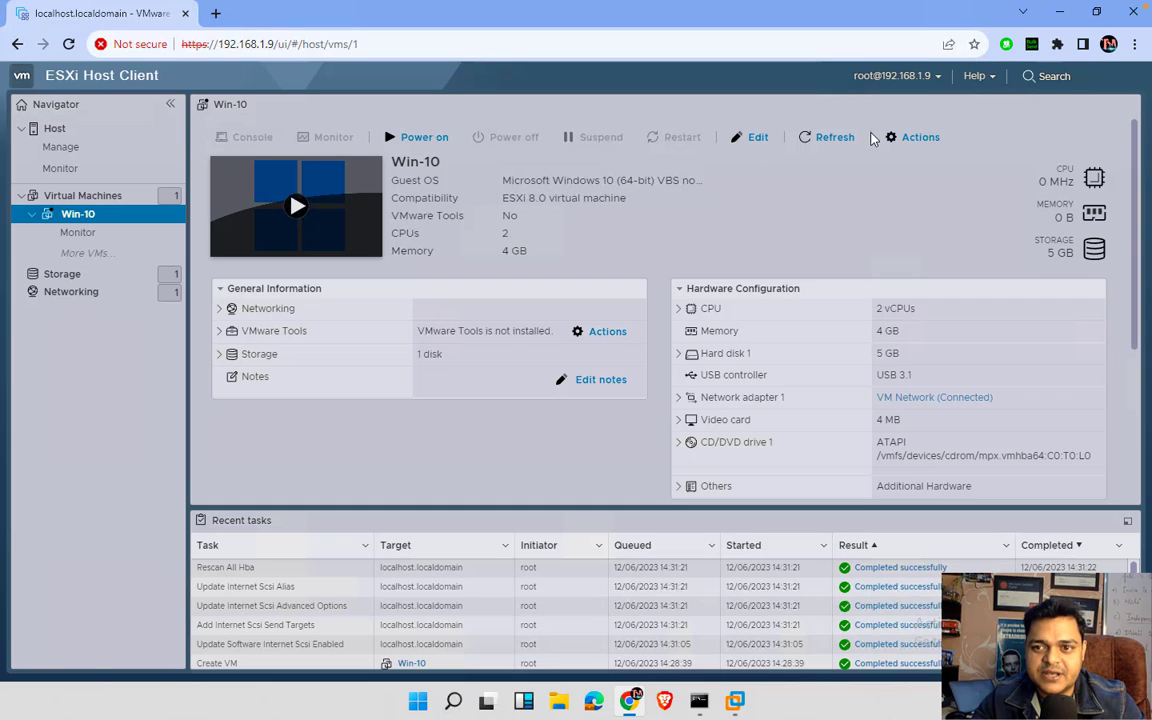
- Add the 10 GB MSFT iSCSI disk to Win-10 again as a new raw disk
click(932, 140)
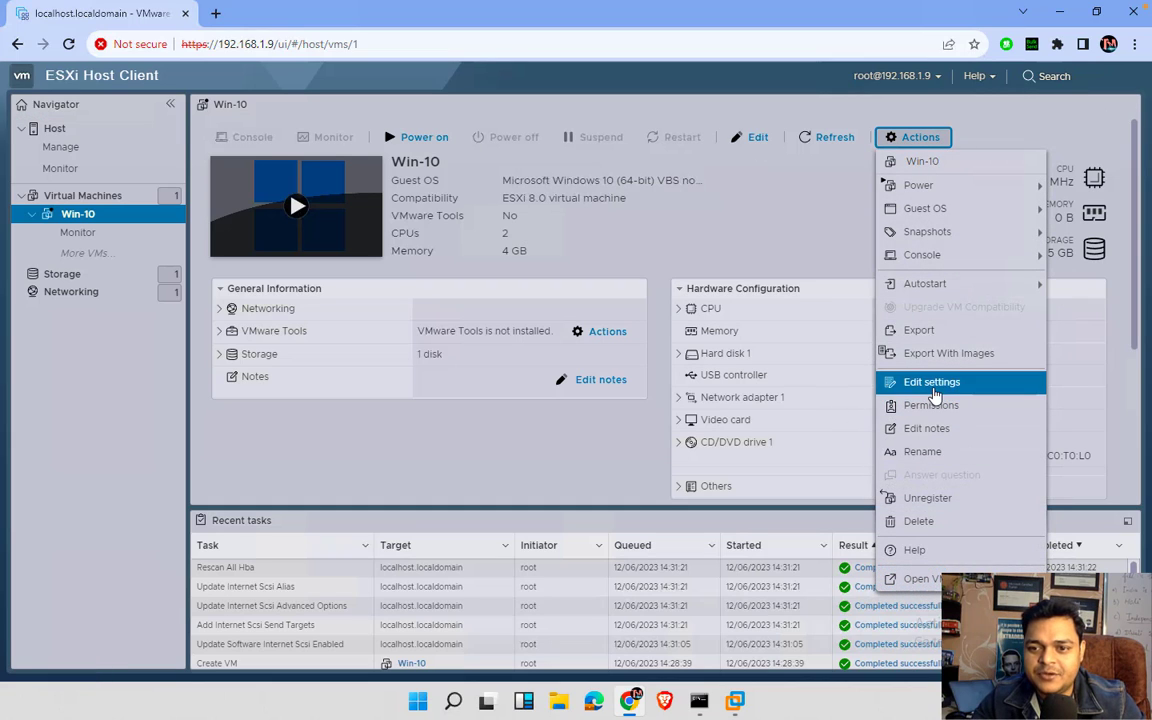
click(927, 384)
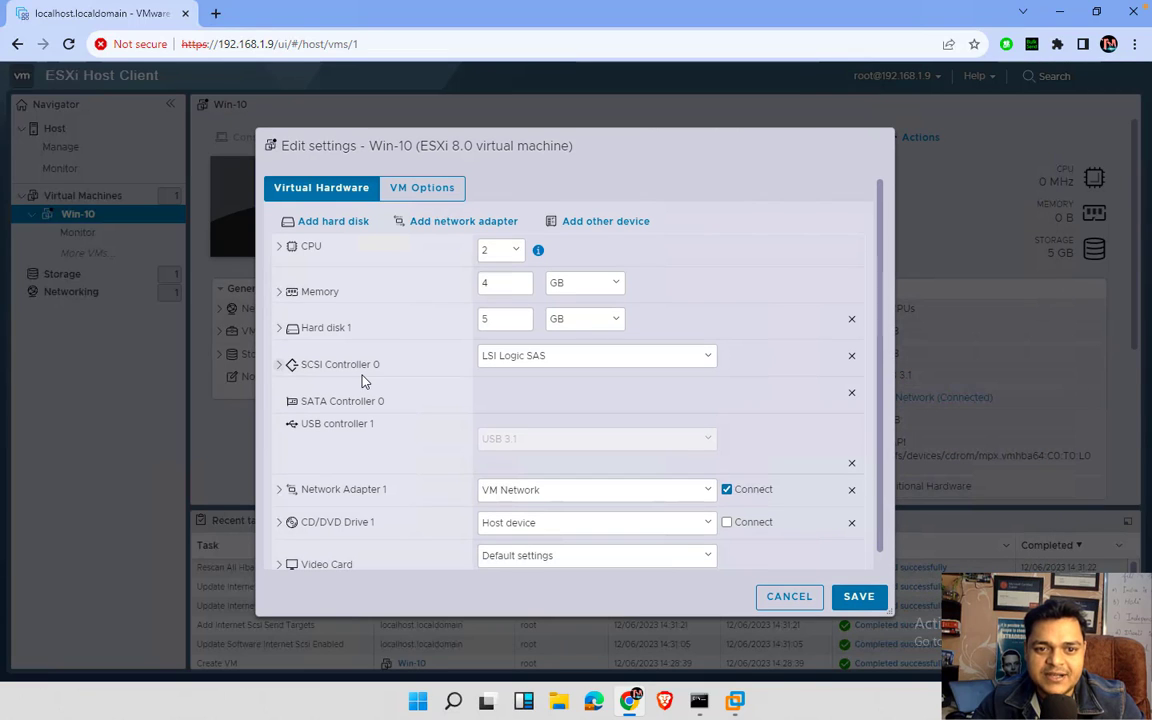
click(357, 224)
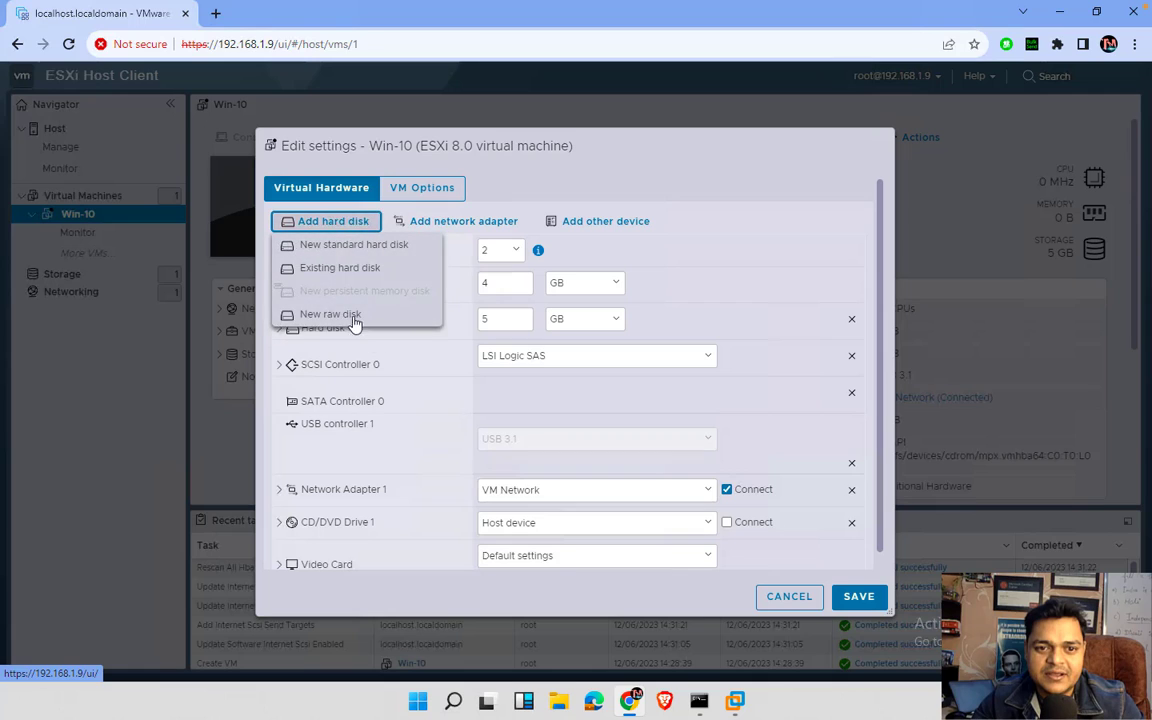
click(358, 311)
click(586, 368)
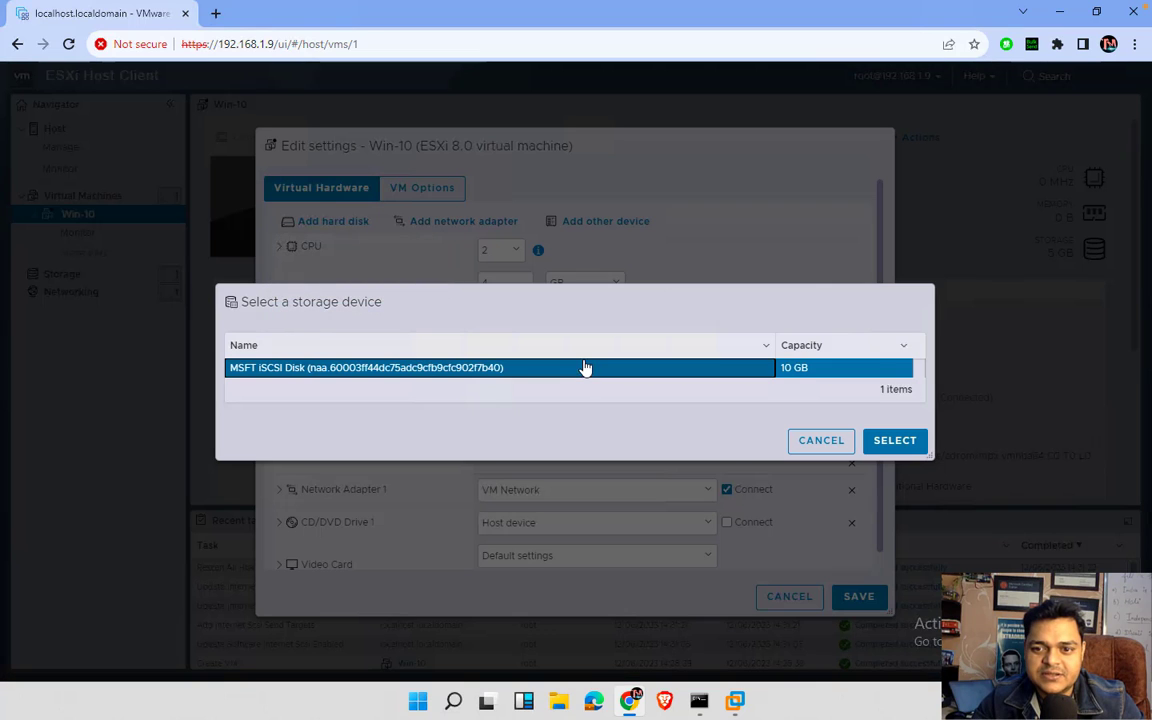
click(903, 443)
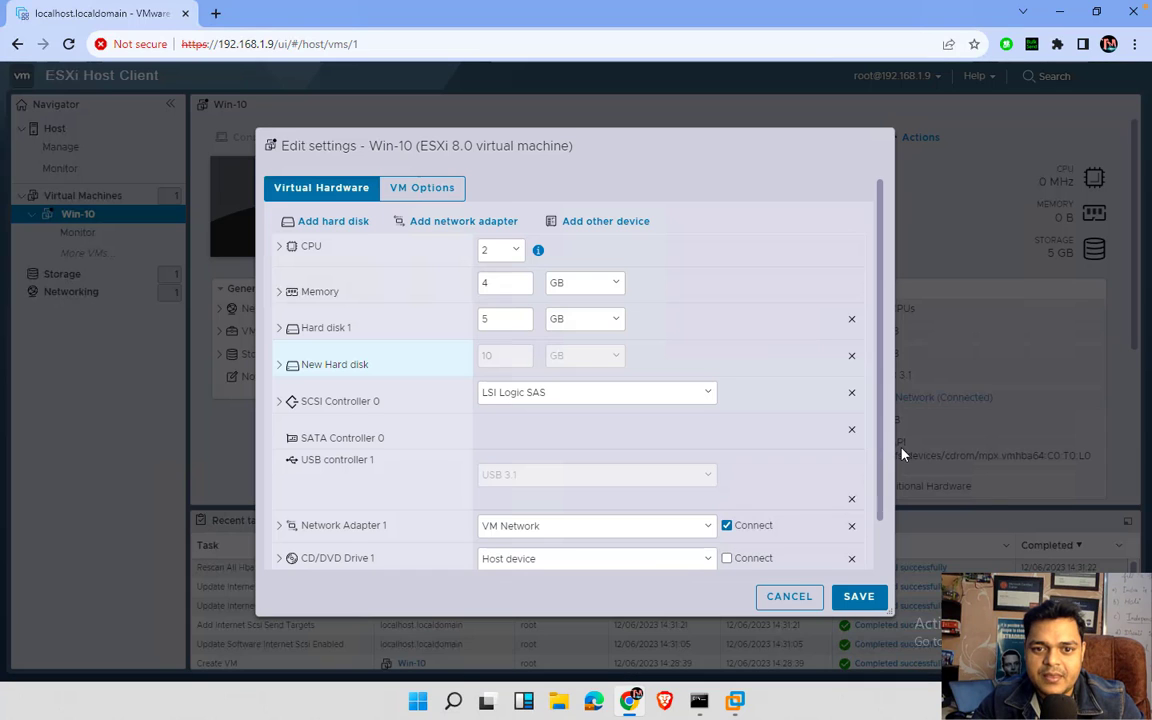
- Check the new disk's details, save, dismiss the error, and power Win-10 on in a console
click(281, 366)
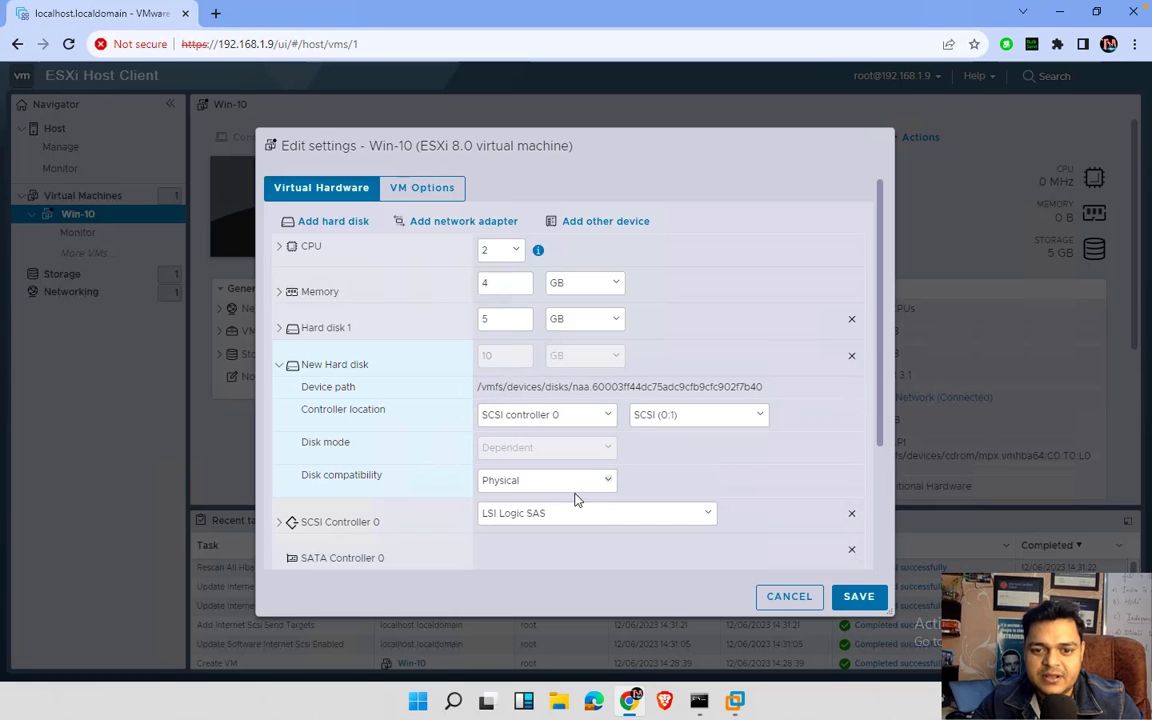
scroll(576, 500, down, 3)
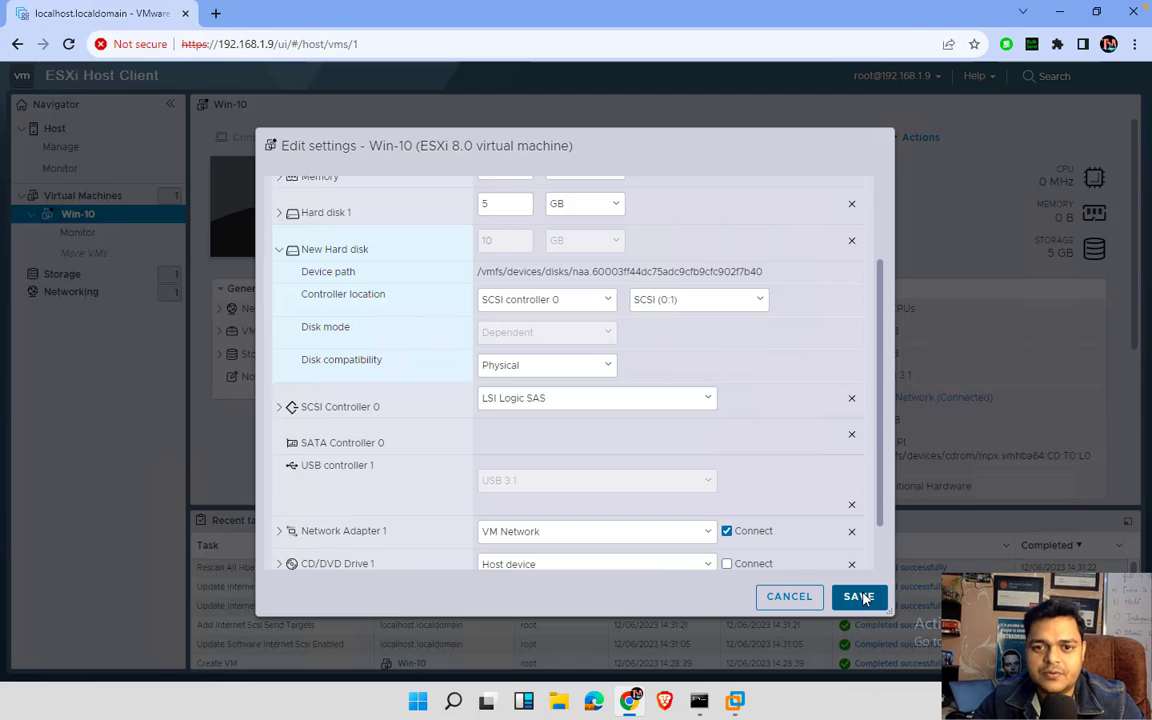
click(858, 596)
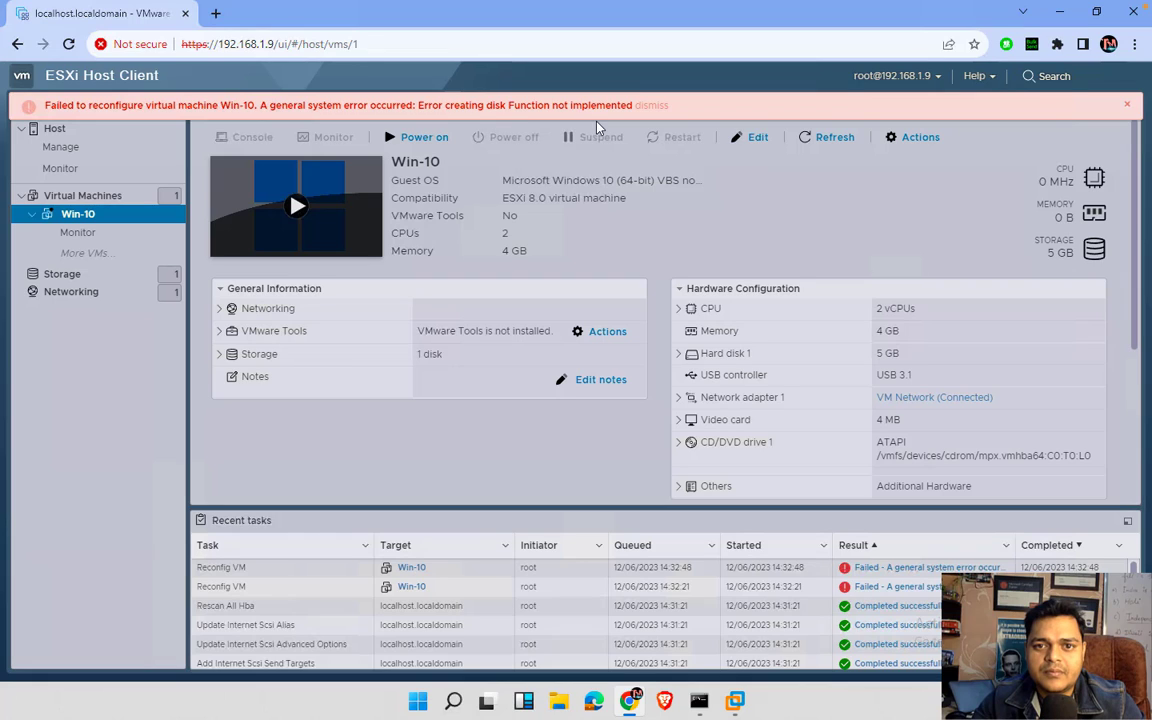
click(1123, 105)
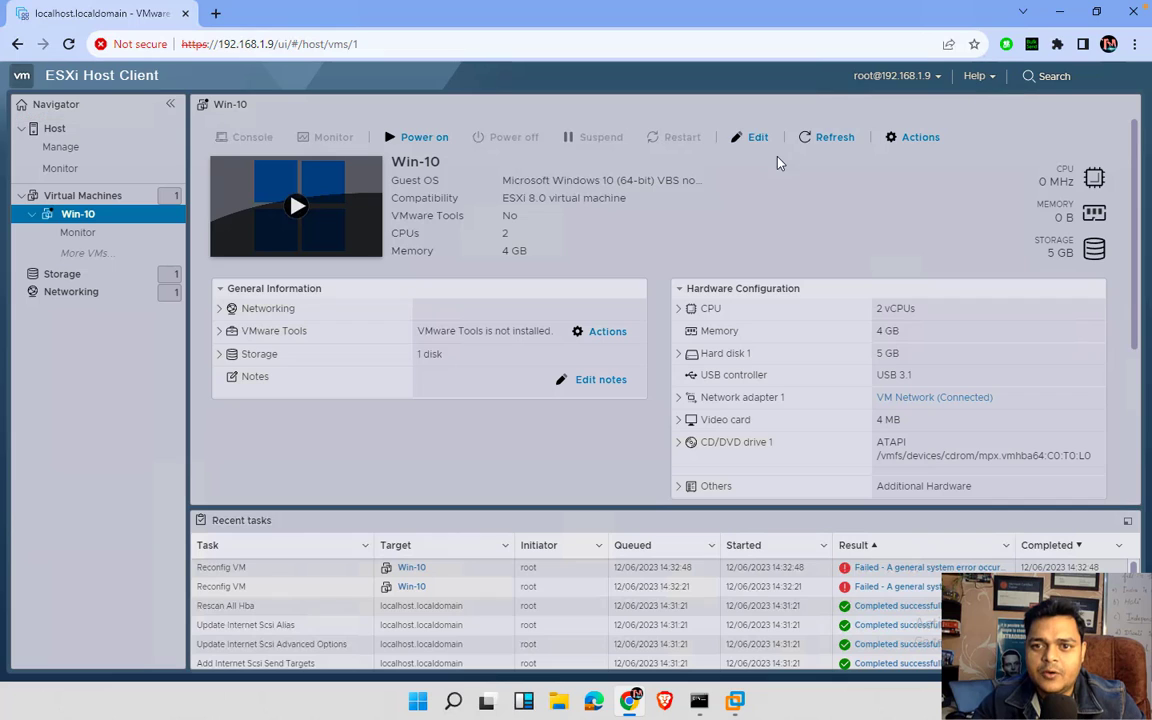
click(815, 145)
click(296, 206)
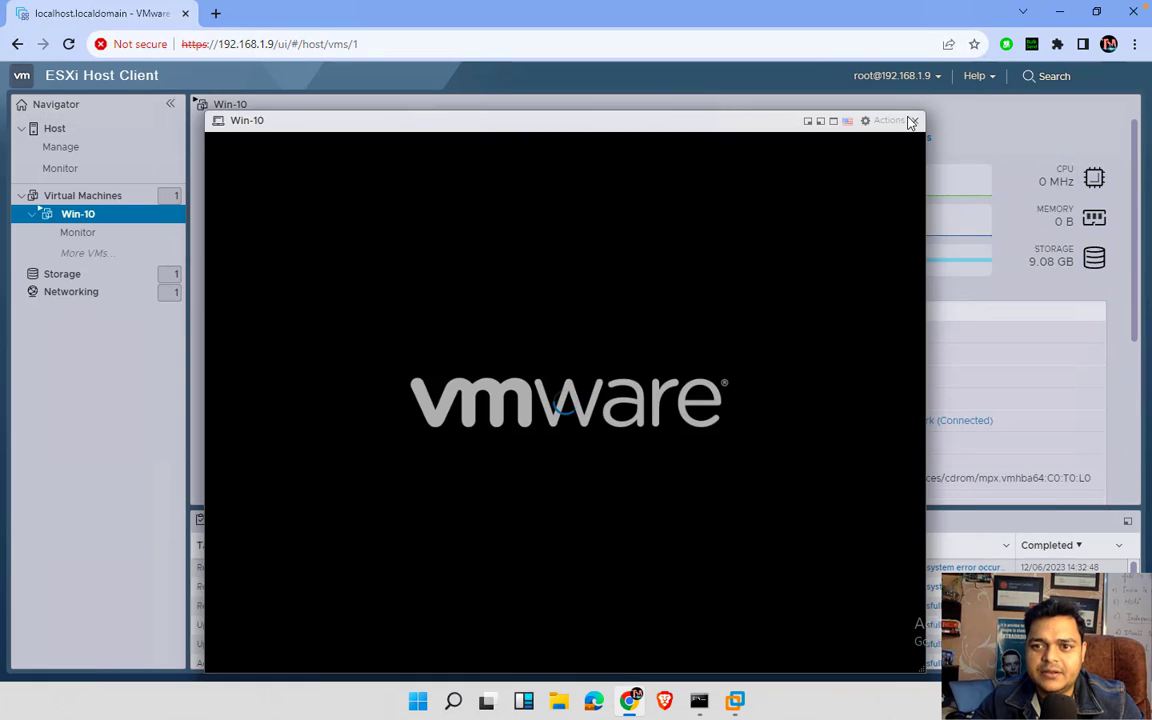
- From the running Win-10 console, add the 10 GB MSFT iSCSI disk as a new raw disk and save
click(888, 122)
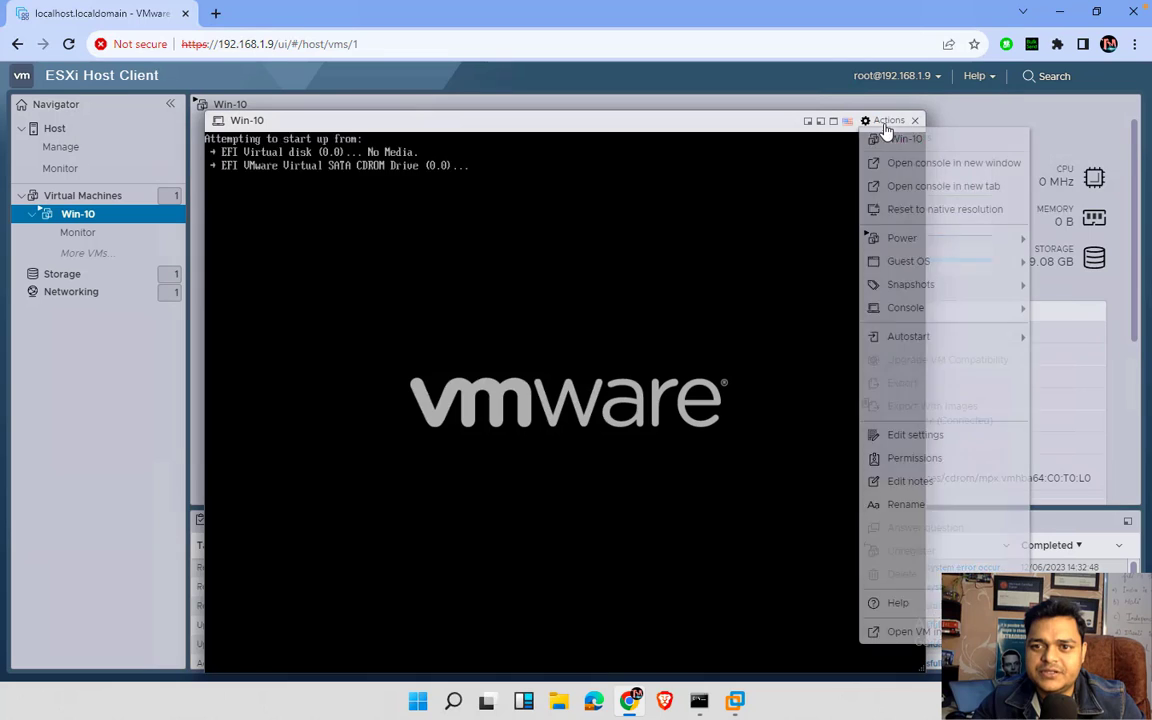
click(916, 436)
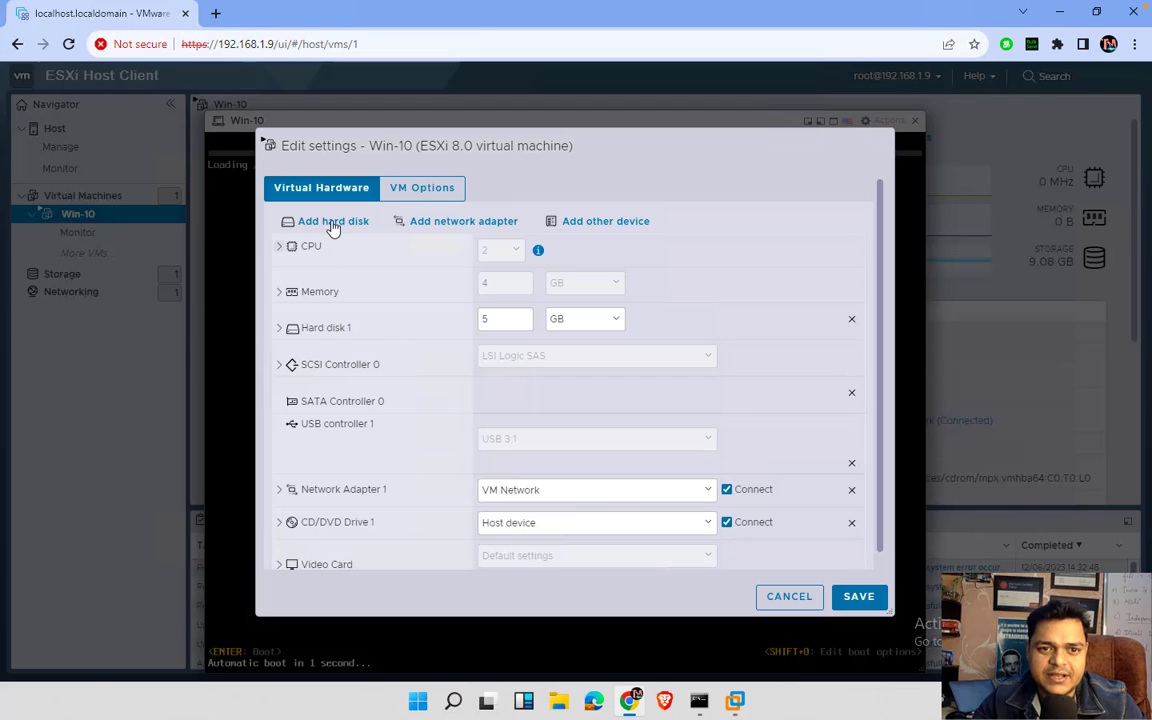
click(333, 222)
click(347, 320)
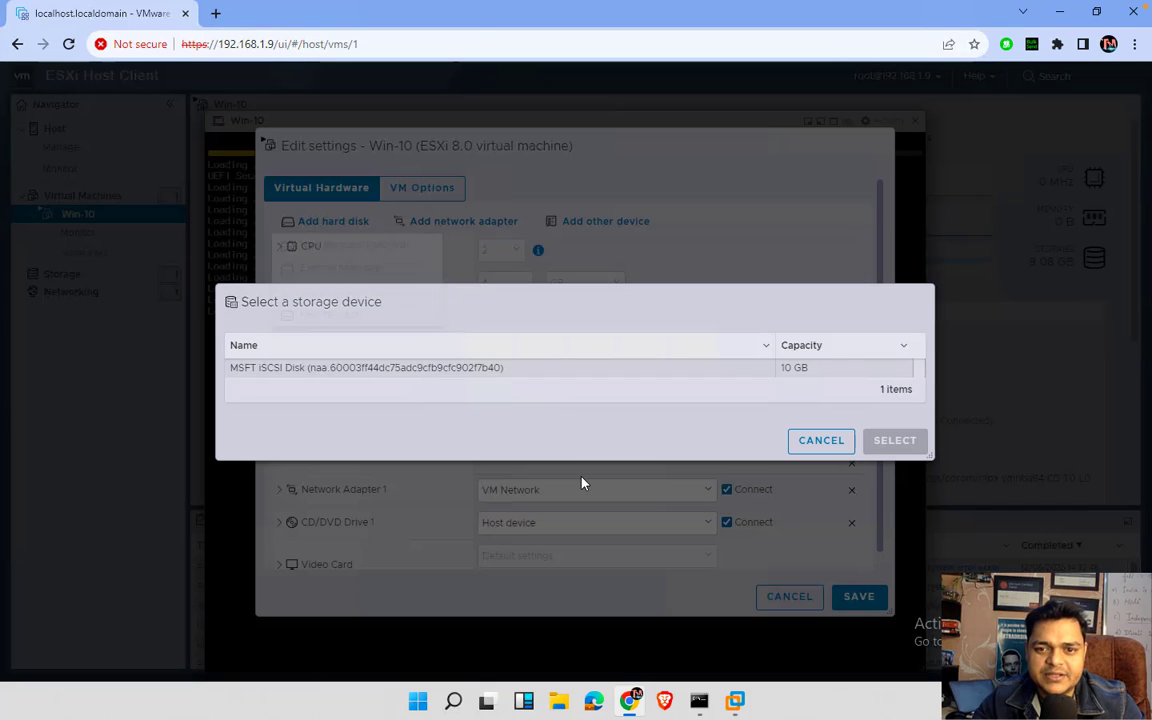
click(800, 369)
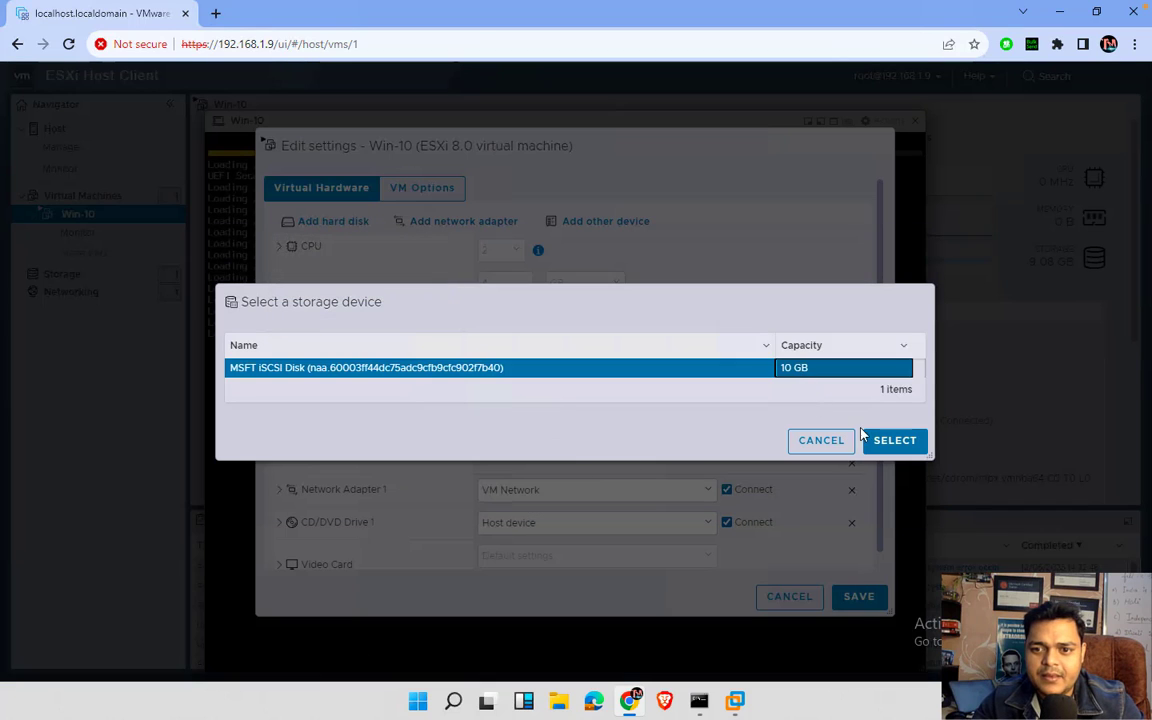
click(887, 440)
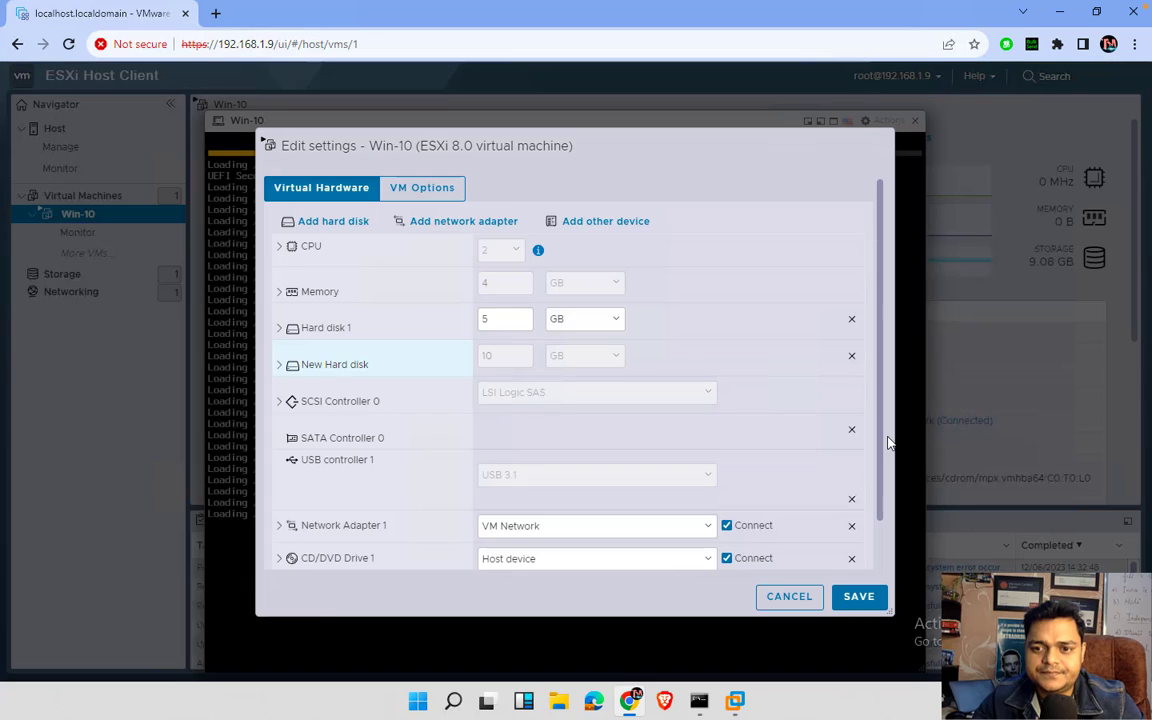
click(858, 596)
key(ctrl+Left)
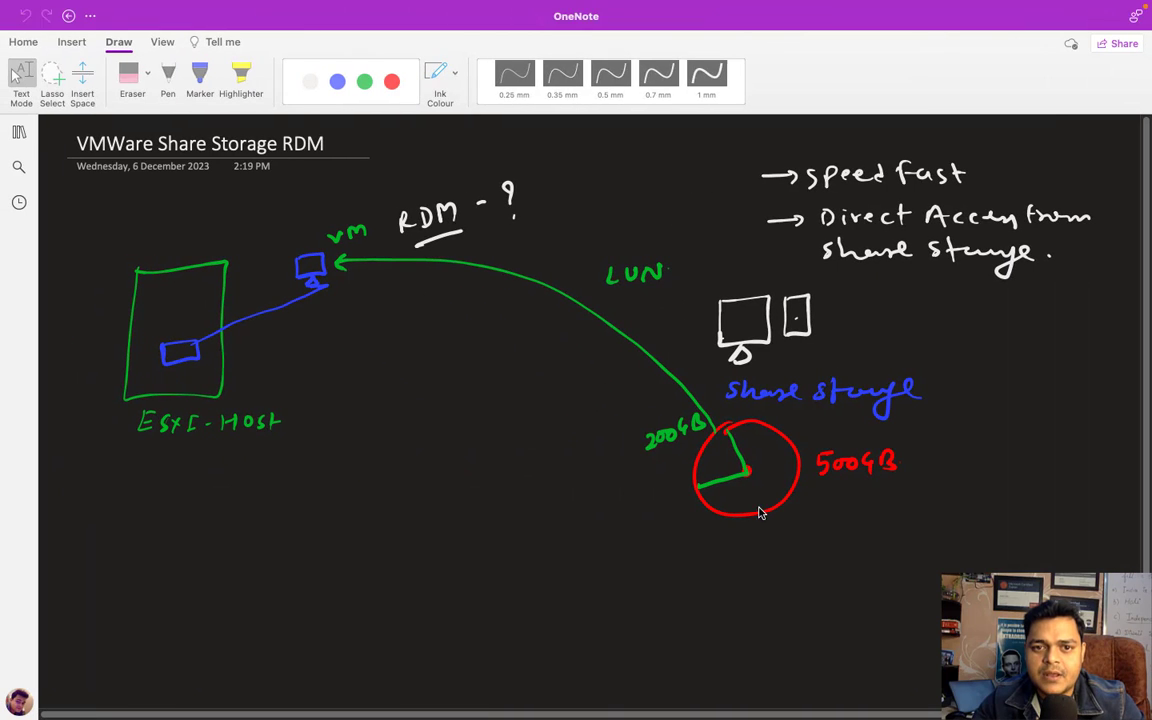
- Switch from the full-screen OneNote space to the macOS desktop space
key(ctrl+Left)
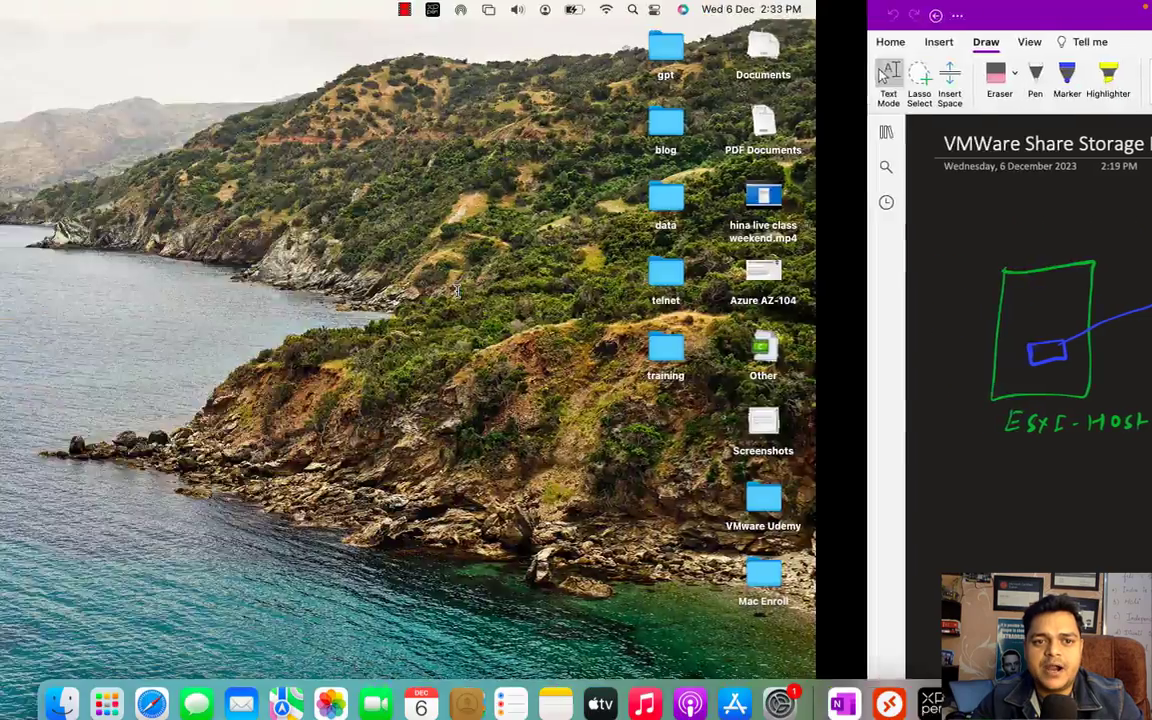